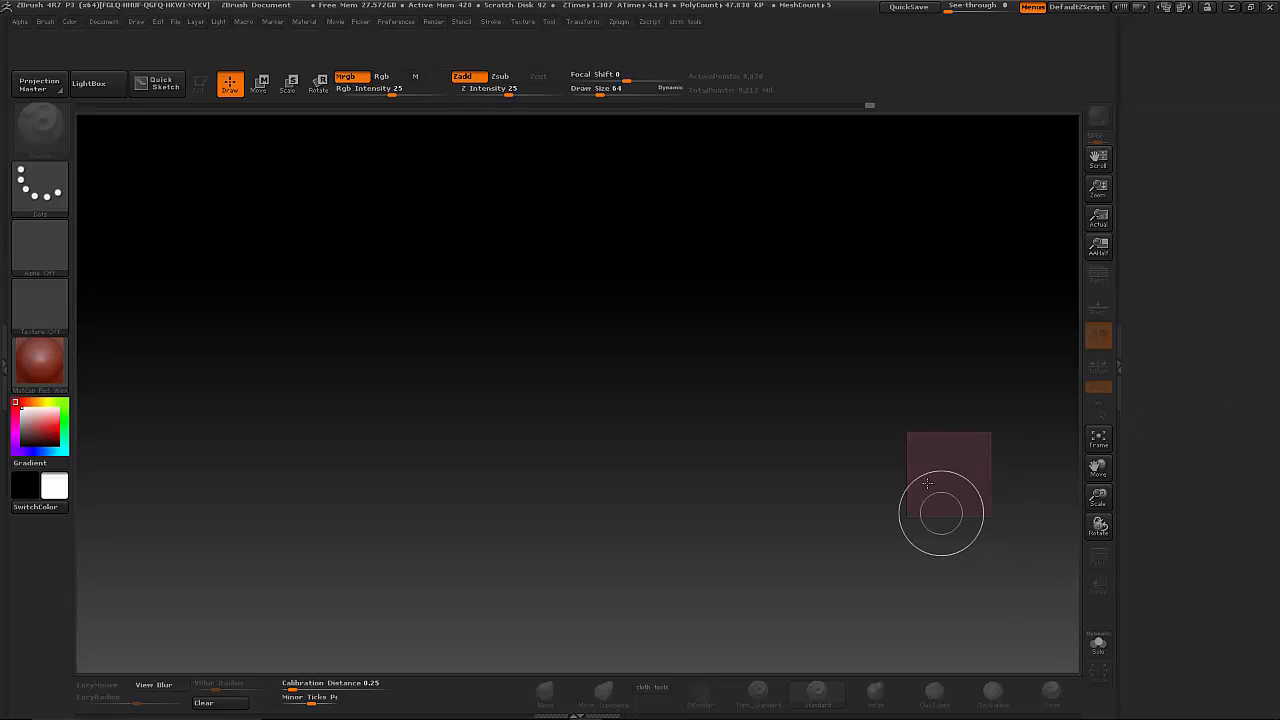
- Choose the ZSphere tool, draw one large ZSphere in the middle of the canvas and enter Edit mode
{"action": "left_click_drag", "start_coordinate": [1271, 160], "coordinate": [1244, 425]}
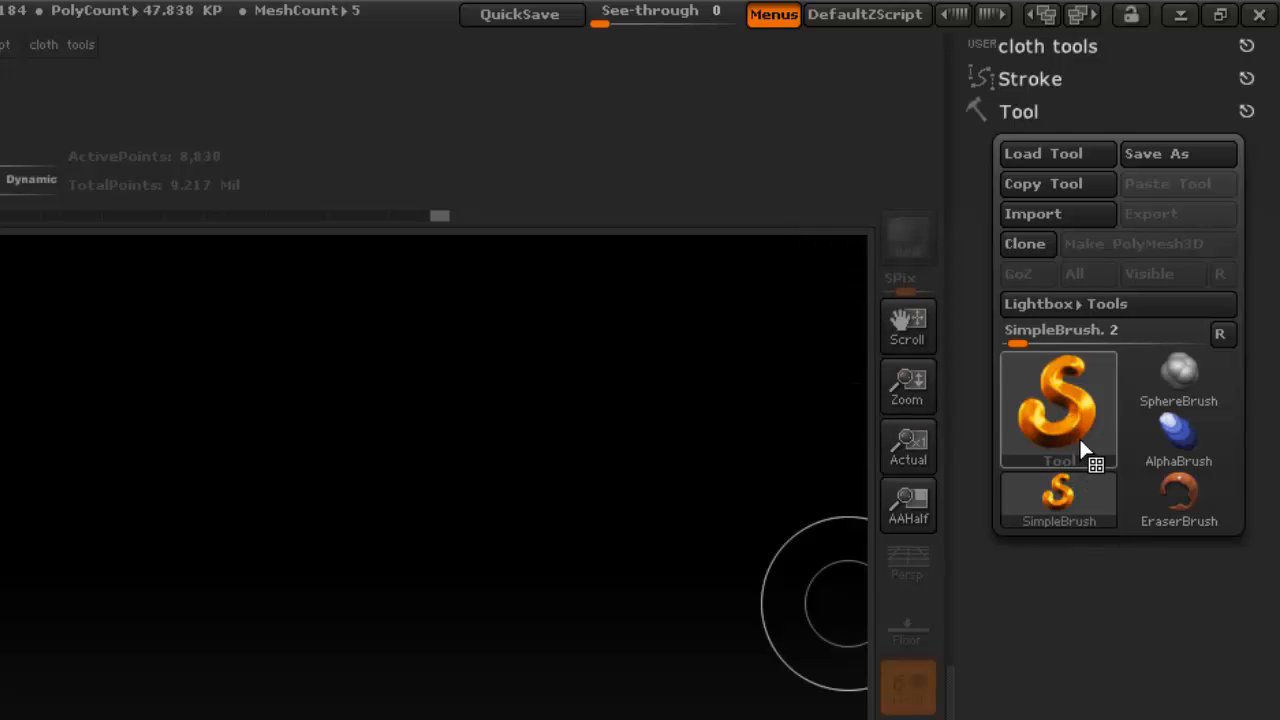
{"action": "left_click", "coordinate": [1058, 415]}
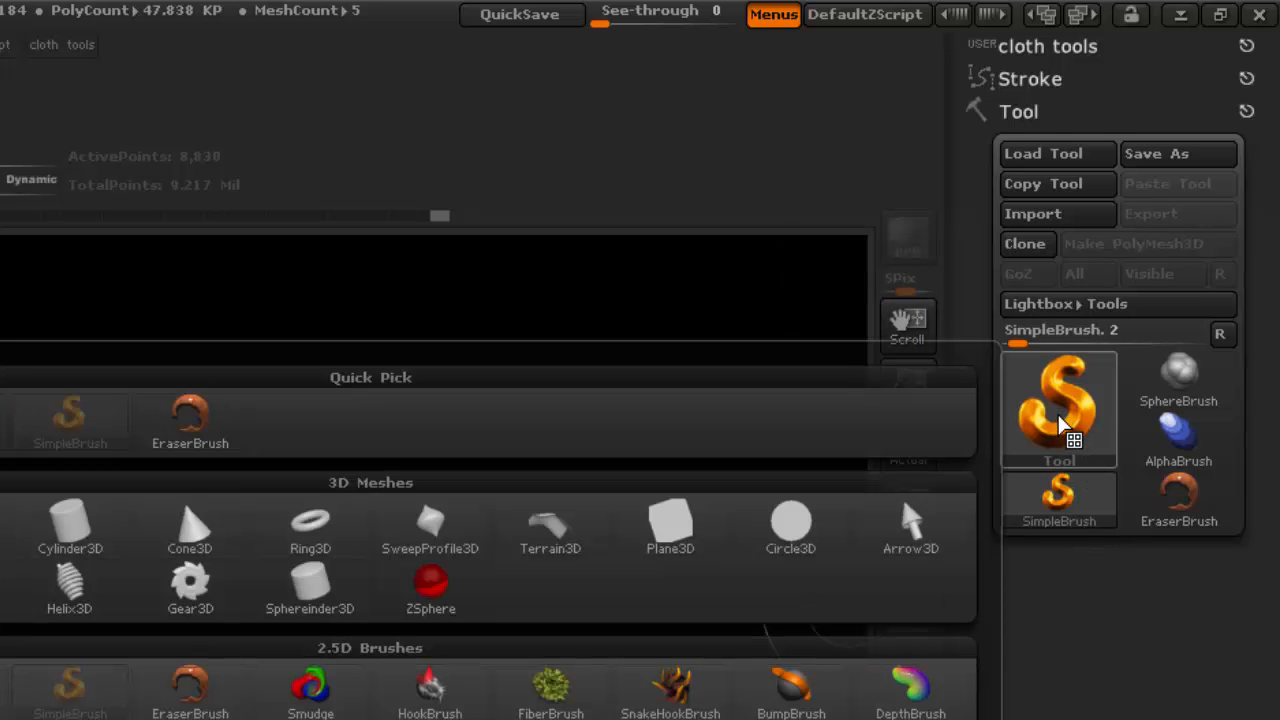
{"action": "left_click", "coordinate": [430, 585]}
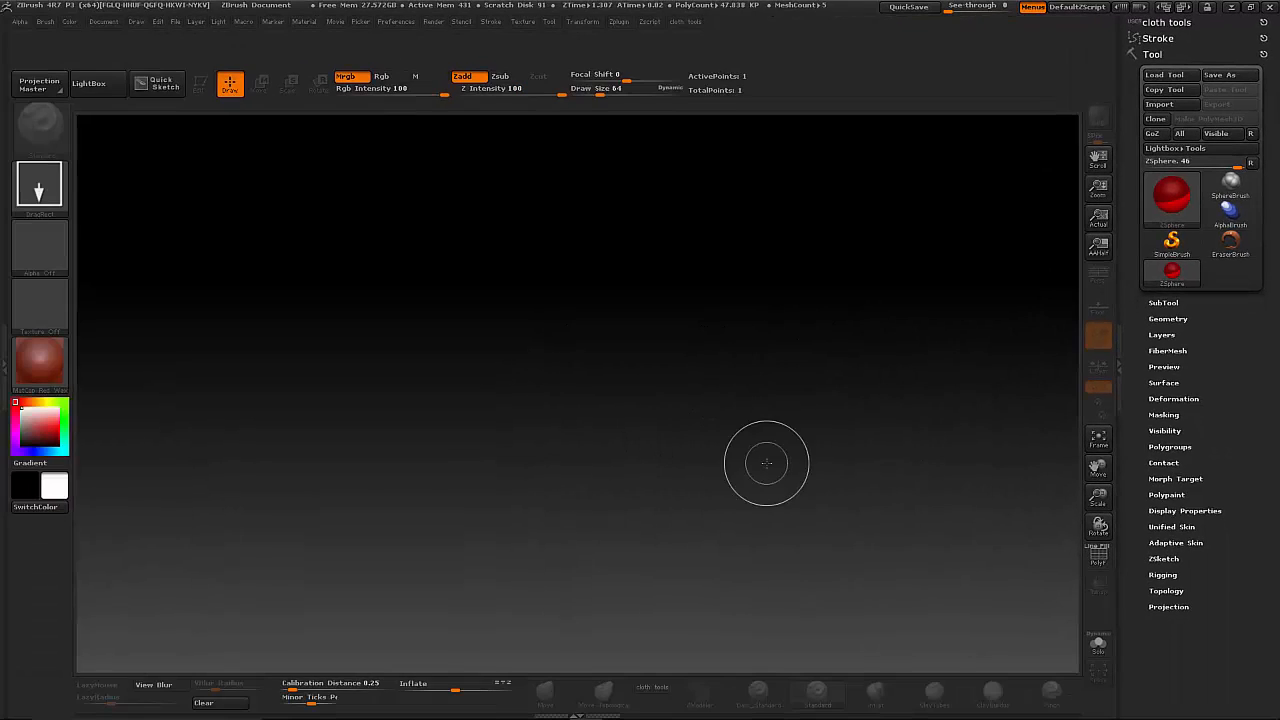
{"action": "left_click_drag", "start_coordinate": [572, 389], "coordinate": [582, 425]}
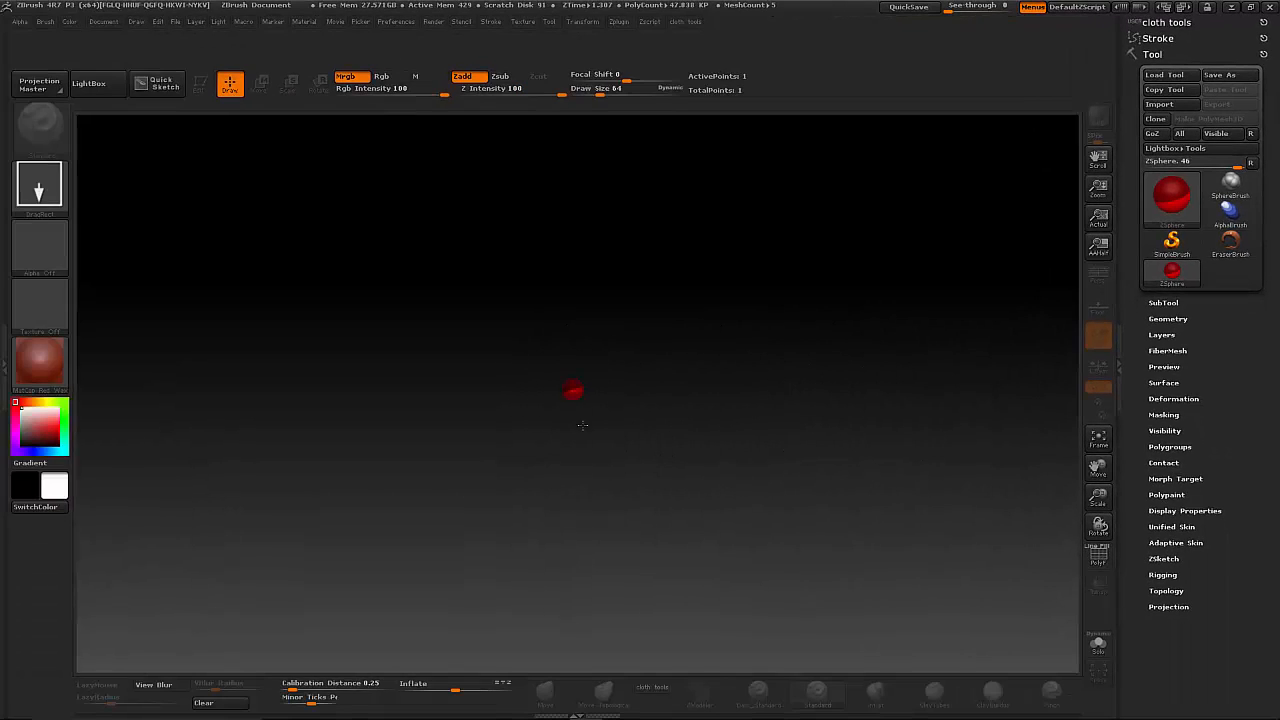
{"action": "left_click_drag", "start_coordinate": [587, 537], "coordinate": [572, 612]}
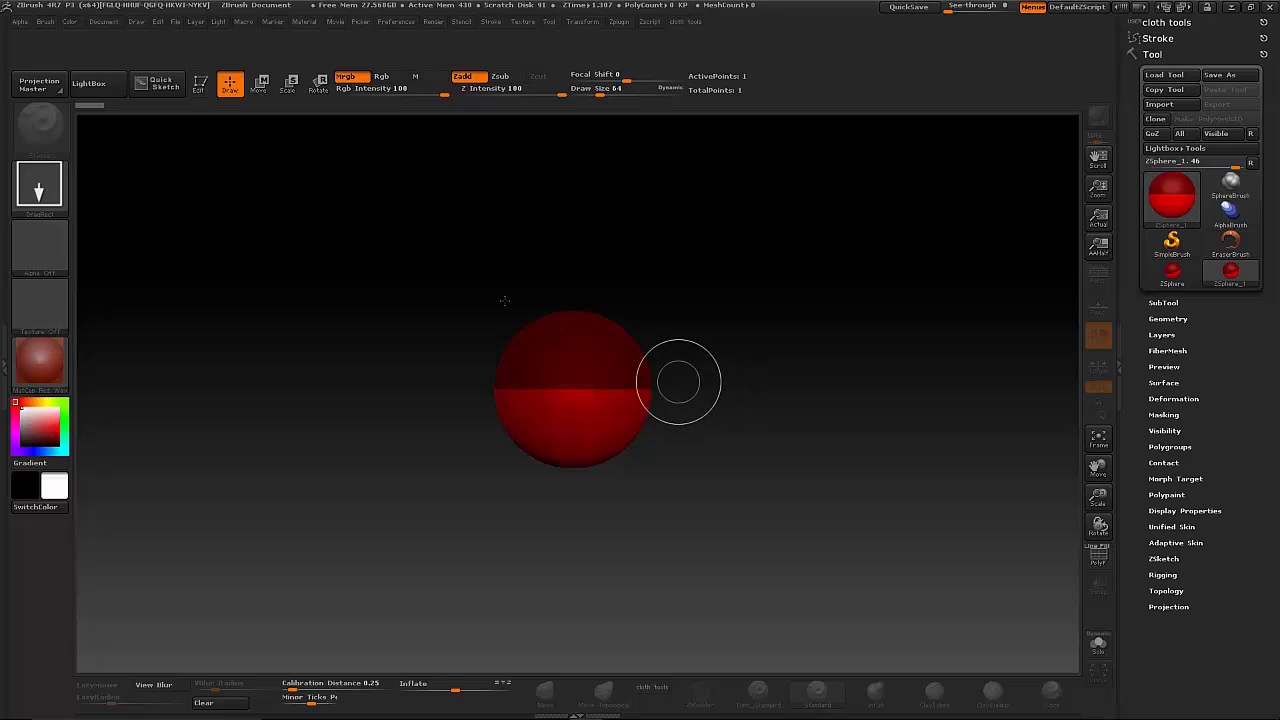
{"action": "left_click", "coordinate": [199, 84]}
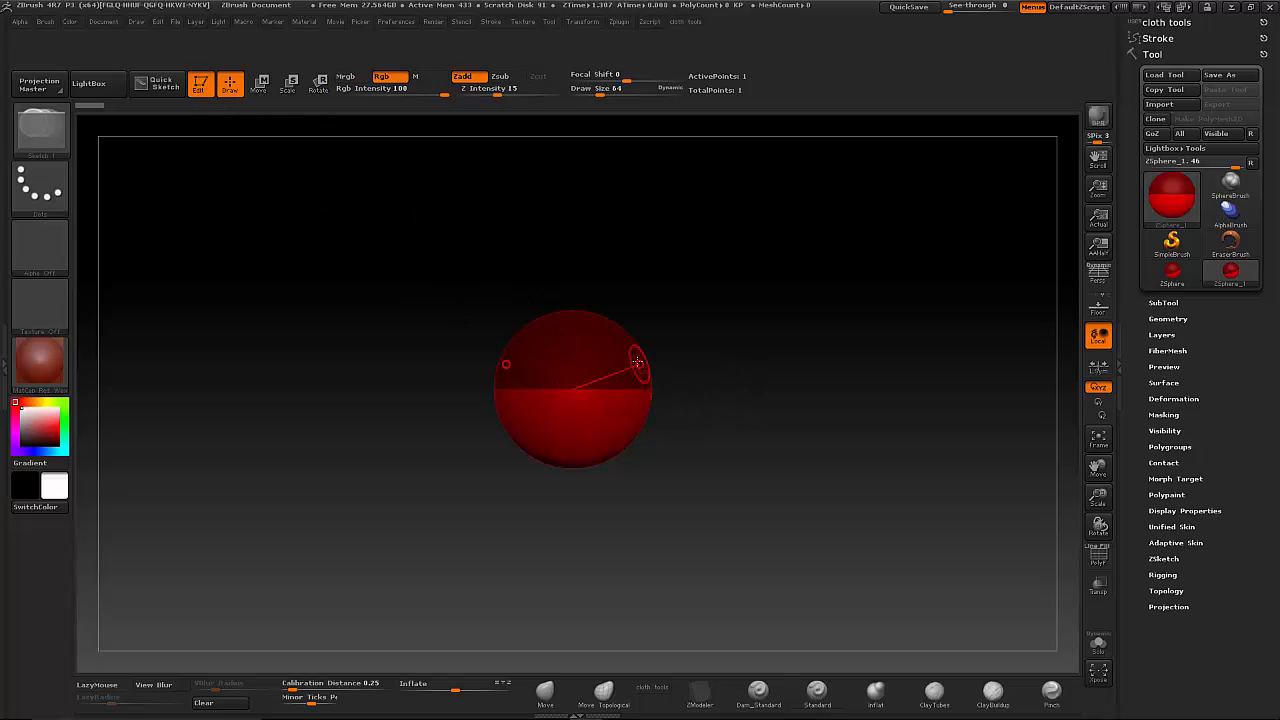
- Grow symmetrical ZSphere arms from the root sphere's upper sides and move their joints to widen the shoulders and angle the arms down
{"action": "left_click_drag", "start_coordinate": [637, 362], "coordinate": [883, 441]}
{"action": "left_click", "coordinate": [259, 82]}
{"action": "mouse_move", "coordinate": [668, 334]}
{"action": "left_mouse_down"}
{"action": "mouse_move", "coordinate": [664, 302]}
{"action": "mouse_move", "coordinate": [668, 357]}
{"action": "left_mouse_up"}
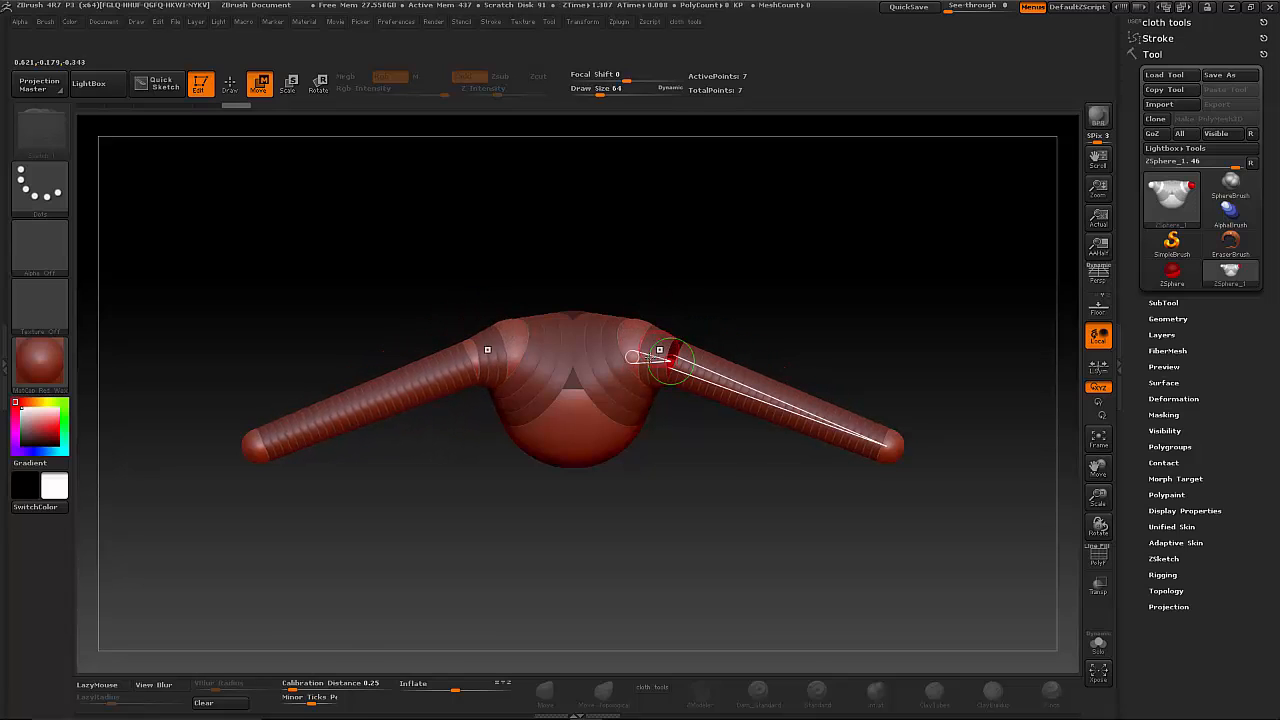
{"action": "left_click_drag", "start_coordinate": [678, 511], "coordinate": [671, 480]}
{"action": "left_click_drag", "start_coordinate": [603, 360], "coordinate": [678, 374]}
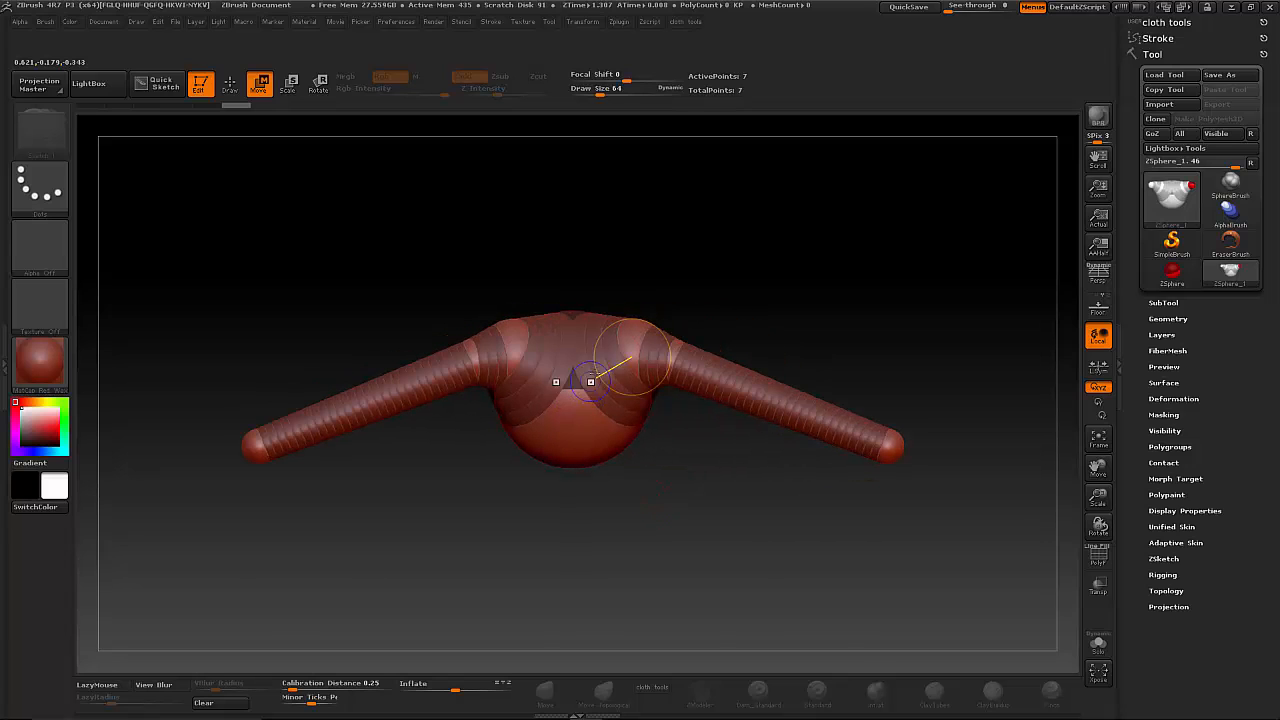
{"action": "left_click_drag", "start_coordinate": [649, 327], "coordinate": [814, 429]}
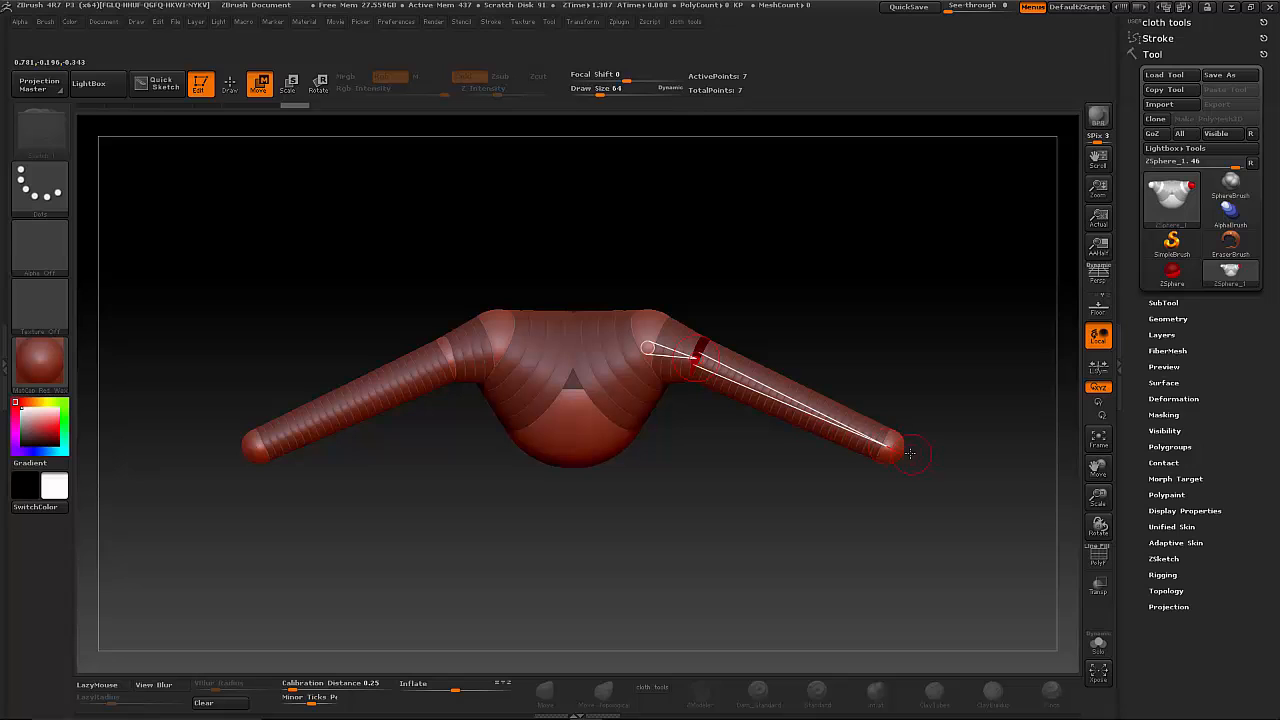
{"action": "left_click_drag", "start_coordinate": [909, 453], "coordinate": [793, 549]}
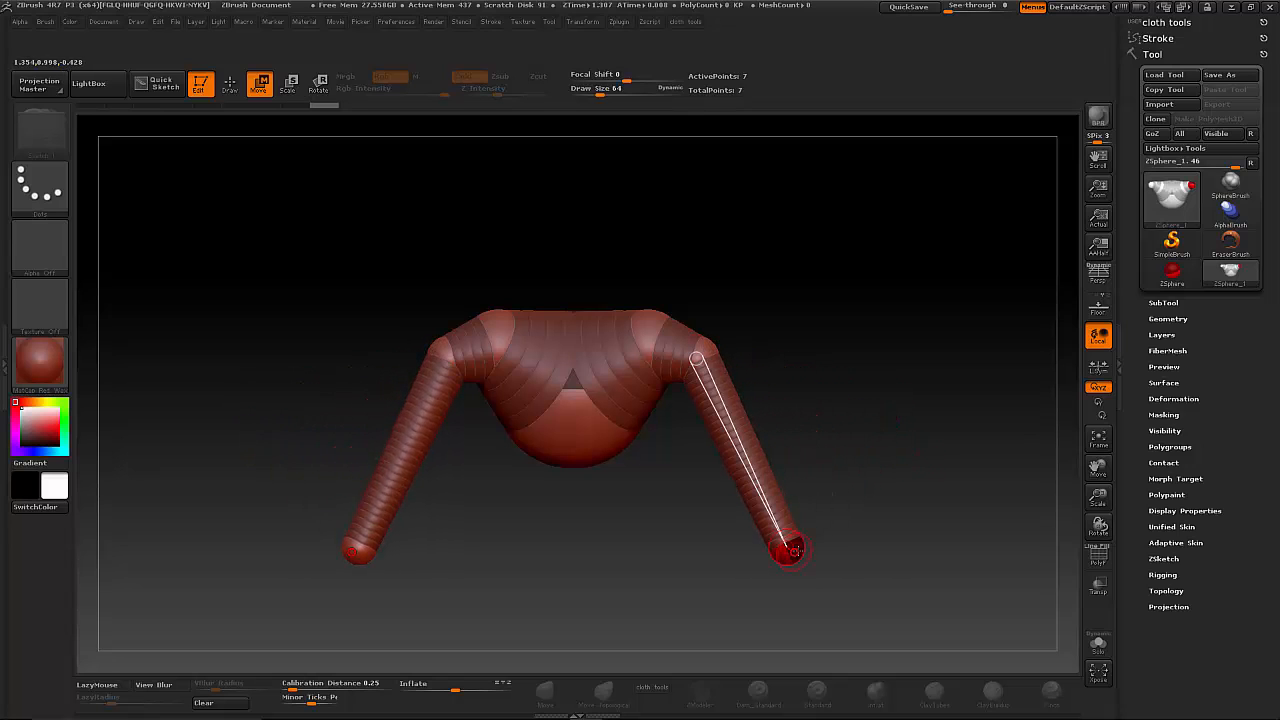
- Reposition the shoulder, elbow and hand ZSpheres in depth and from the front so both arms slope outward and down
{"action": "left_click_drag", "start_coordinate": [1058, 500], "coordinate": [743, 496]}
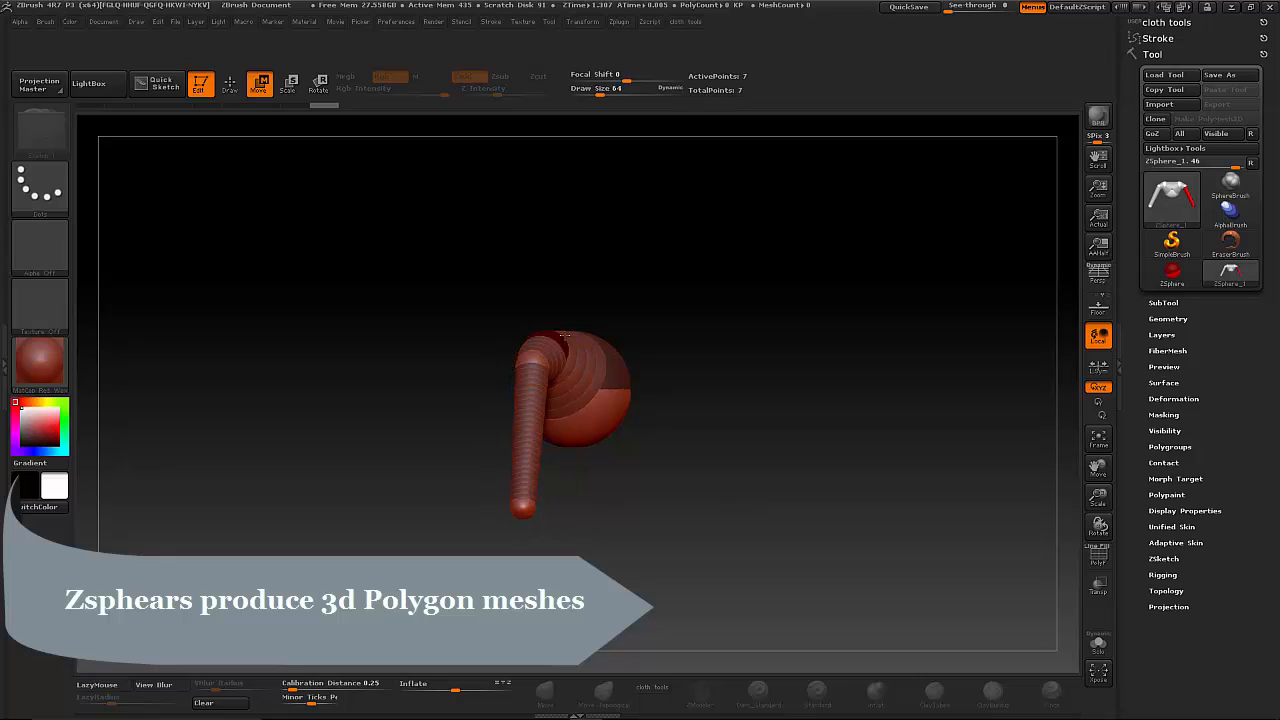
{"action": "left_click_drag", "start_coordinate": [565, 335], "coordinate": [596, 342]}
{"action": "left_click_drag", "start_coordinate": [523, 507], "coordinate": [562, 505]}
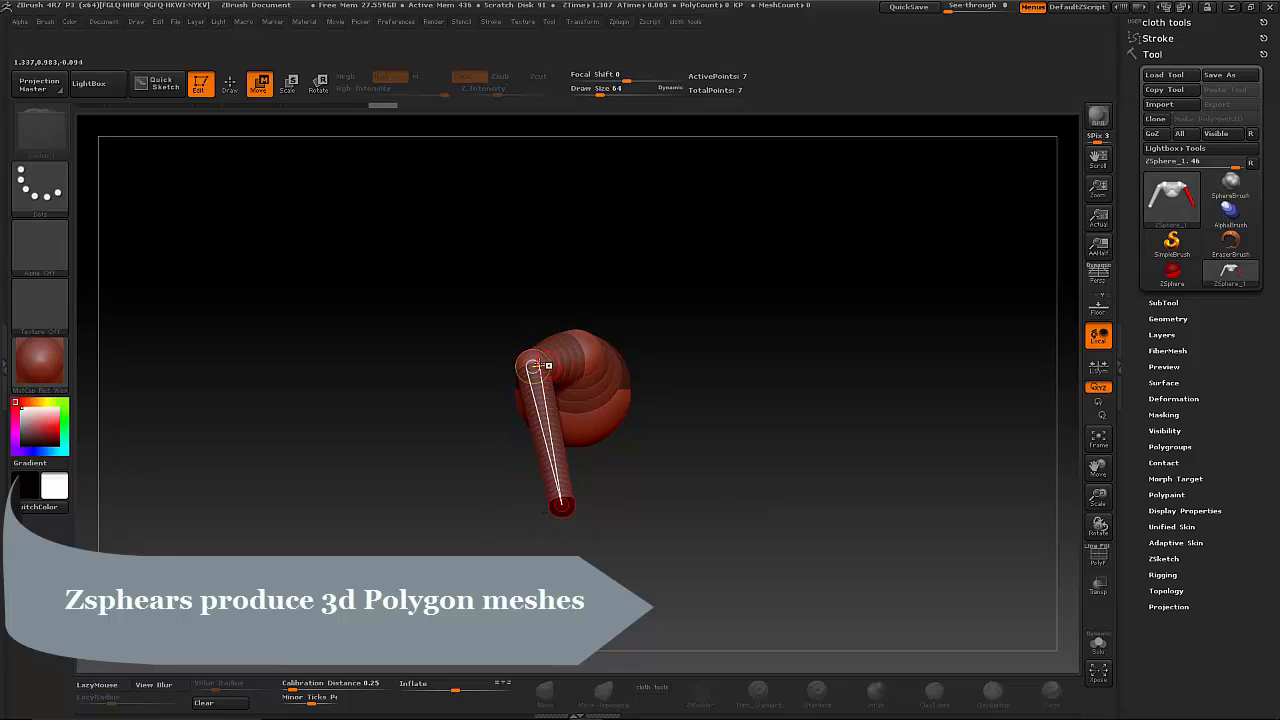
{"action": "left_click_drag", "start_coordinate": [535, 366], "coordinate": [615, 367]}
{"action": "left_click_drag", "start_coordinate": [662, 430], "coordinate": [670, 379]}
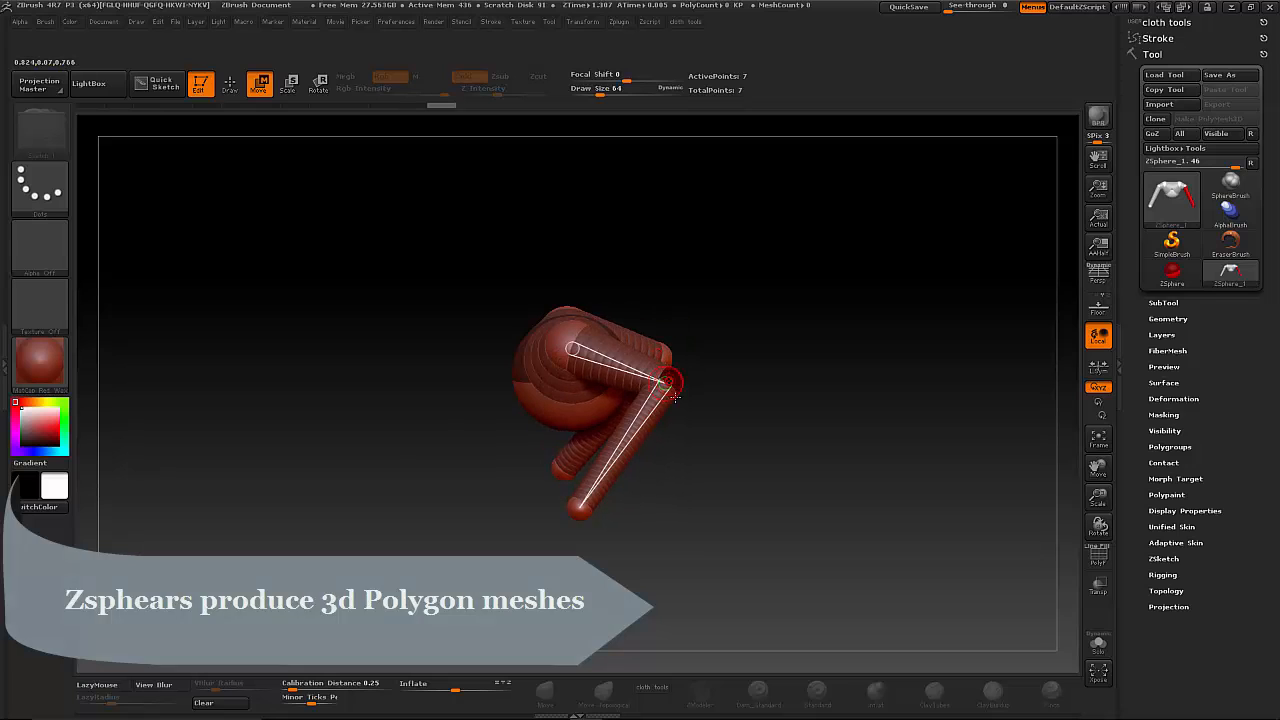
{"action": "left_click_drag", "start_coordinate": [704, 486], "coordinate": [802, 430]}
{"action": "left_click_drag", "start_coordinate": [681, 398], "coordinate": [711, 404]}
{"action": "left_click_drag", "start_coordinate": [738, 487], "coordinate": [781, 470]}
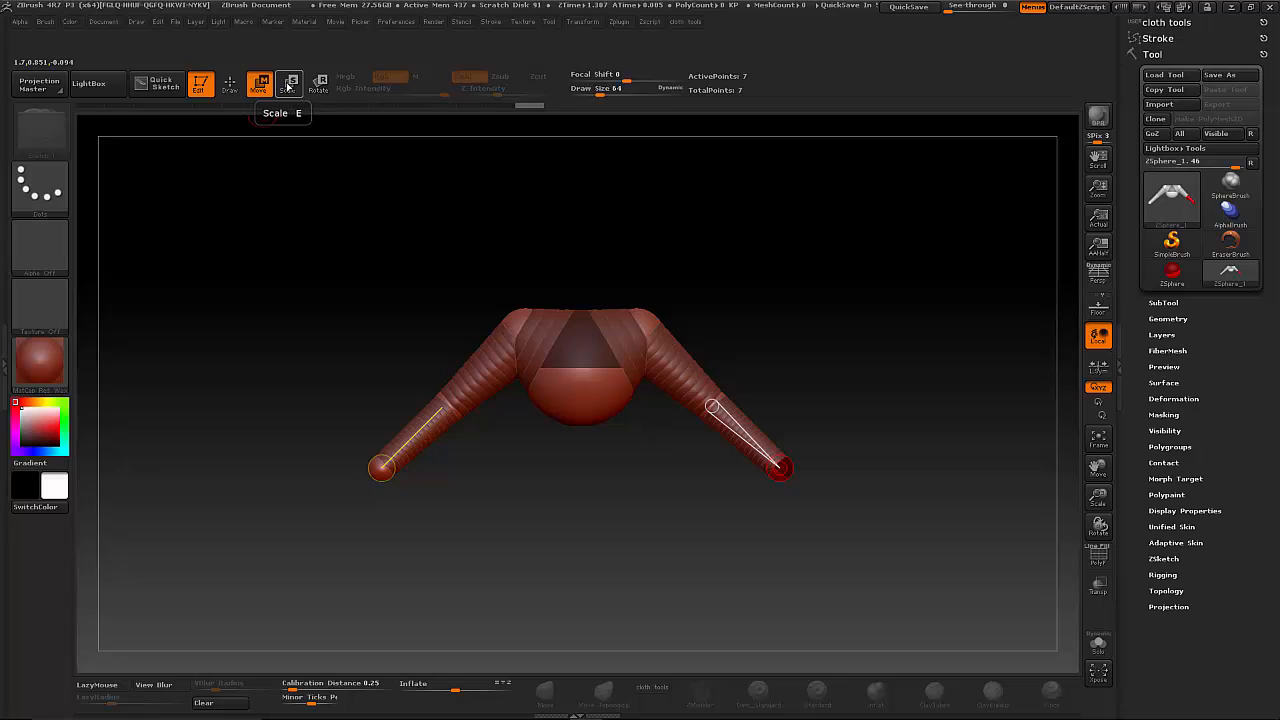
- Adjust the arm ZSpheres' size with Scale and the shoulder and elbow angles with Rotate
{"action": "left_click", "coordinate": [289, 86]}
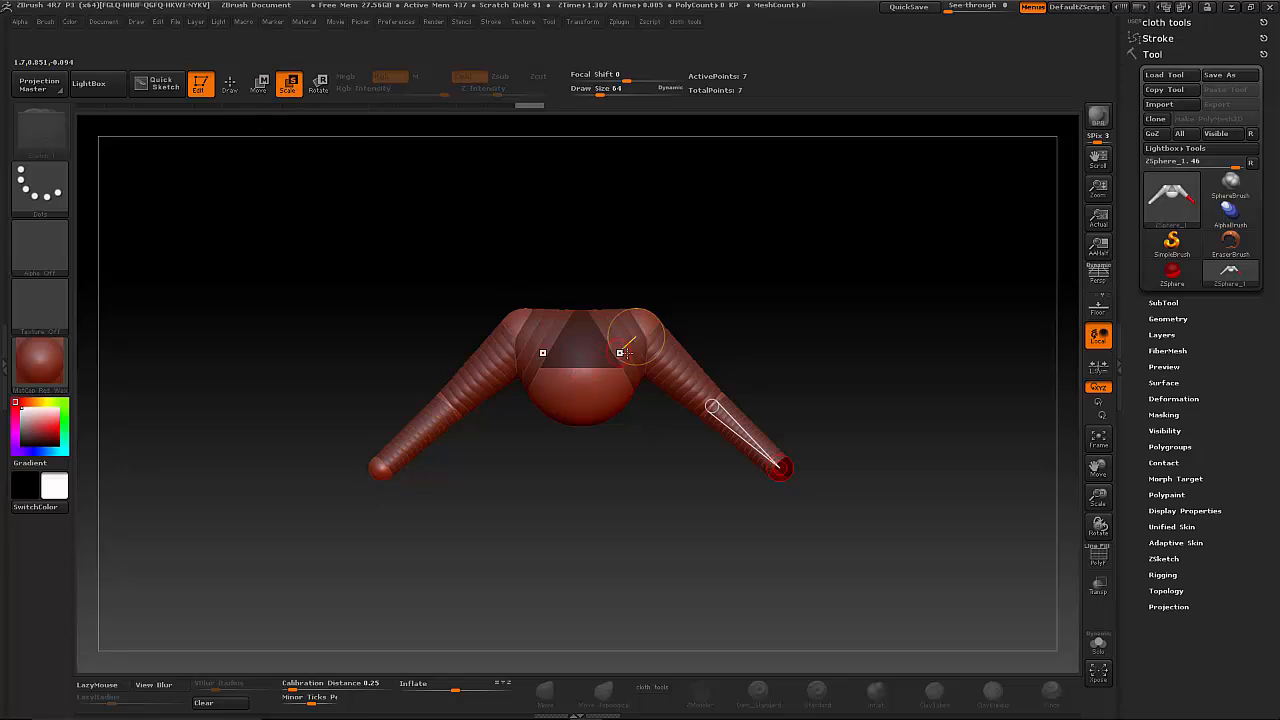
{"action": "mouse_move", "coordinate": [721, 401]}
{"action": "left_mouse_down"}
{"action": "mouse_move", "coordinate": [580, 595]}
{"action": "mouse_move", "coordinate": [801, 226]}
{"action": "mouse_move", "coordinate": [615, 511]}
{"action": "mouse_move", "coordinate": [809, 214]}
{"action": "mouse_move", "coordinate": [680, 423]}
{"action": "mouse_move", "coordinate": [706, 571]}
{"action": "mouse_move", "coordinate": [760, 331]}
{"action": "mouse_move", "coordinate": [820, 565]}
{"action": "mouse_move", "coordinate": [879, 573]}
{"action": "mouse_move", "coordinate": [750, 420]}
{"action": "mouse_move", "coordinate": [820, 520]}
{"action": "mouse_move", "coordinate": [720, 380]}
{"action": "mouse_move", "coordinate": [776, 435]}
{"action": "mouse_move", "coordinate": [743, 401]}
{"action": "left_mouse_up"}
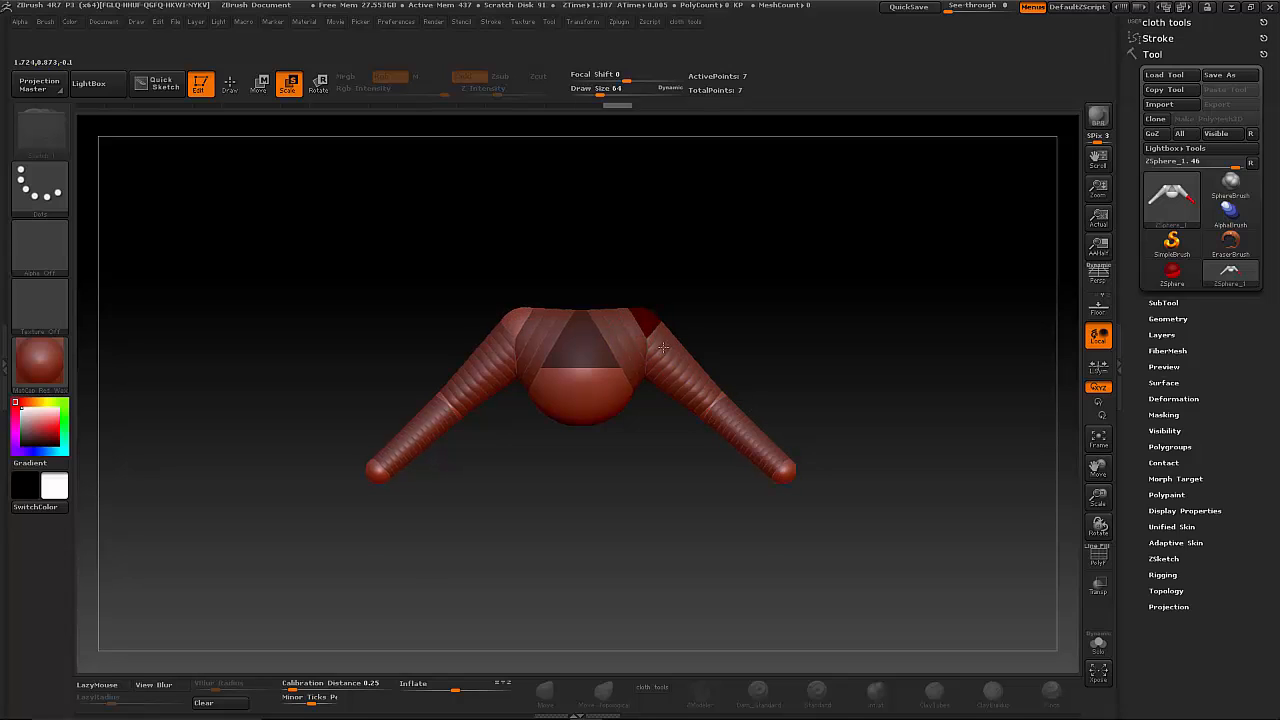
{"action": "left_click", "coordinate": [318, 84]}
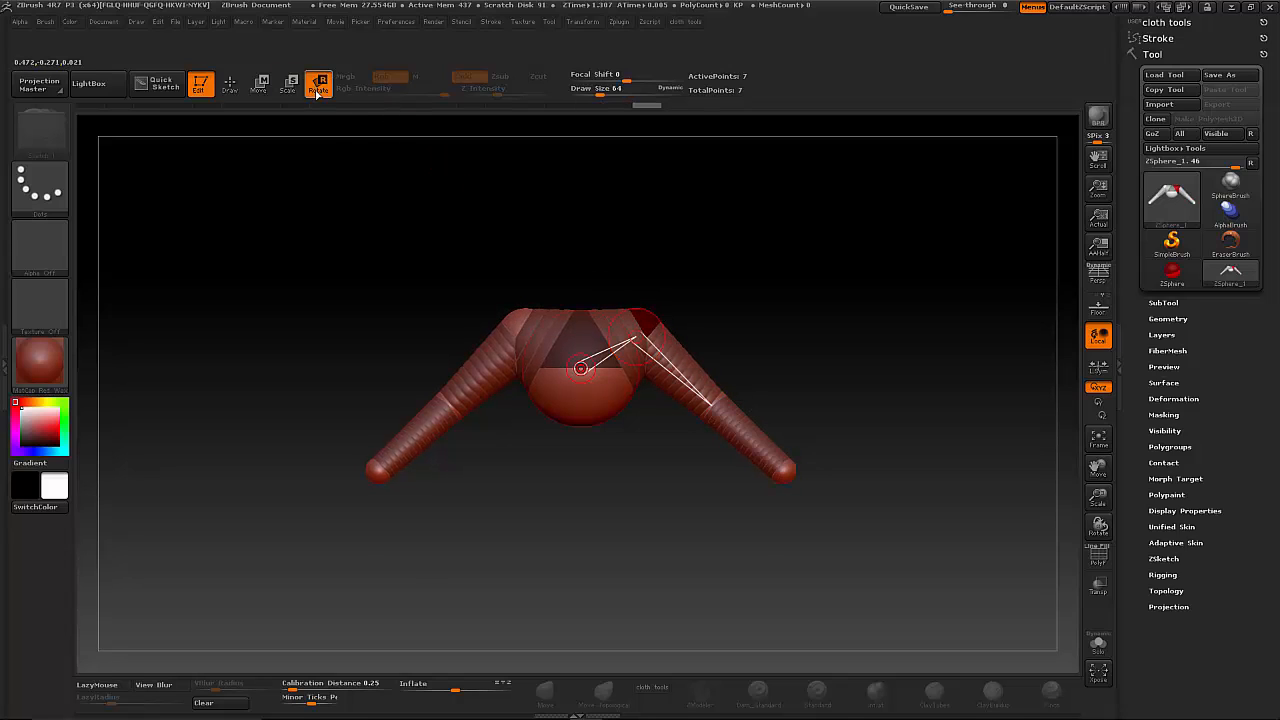
{"action": "mouse_move", "coordinate": [644, 321]}
{"action": "left_mouse_down"}
{"action": "mouse_move", "coordinate": [663, 192]}
{"action": "mouse_move", "coordinate": [589, 334]}
{"action": "mouse_move", "coordinate": [629, 298]}
{"action": "mouse_move", "coordinate": [656, 322]}
{"action": "left_mouse_up"}
{"action": "mouse_move", "coordinate": [718, 397]}
{"action": "left_mouse_down"}
{"action": "mouse_move", "coordinate": [674, 169]}
{"action": "mouse_move", "coordinate": [730, 385]}
{"action": "mouse_move", "coordinate": [777, 434]}
{"action": "mouse_move", "coordinate": [705, 430]}
{"action": "mouse_move", "coordinate": [627, 321]}
{"action": "mouse_move", "coordinate": [651, 409]}
{"action": "mouse_move", "coordinate": [671, 428]}
{"action": "left_mouse_up"}
{"action": "left_click_drag", "start_coordinate": [846, 476], "coordinate": [899, 482]}
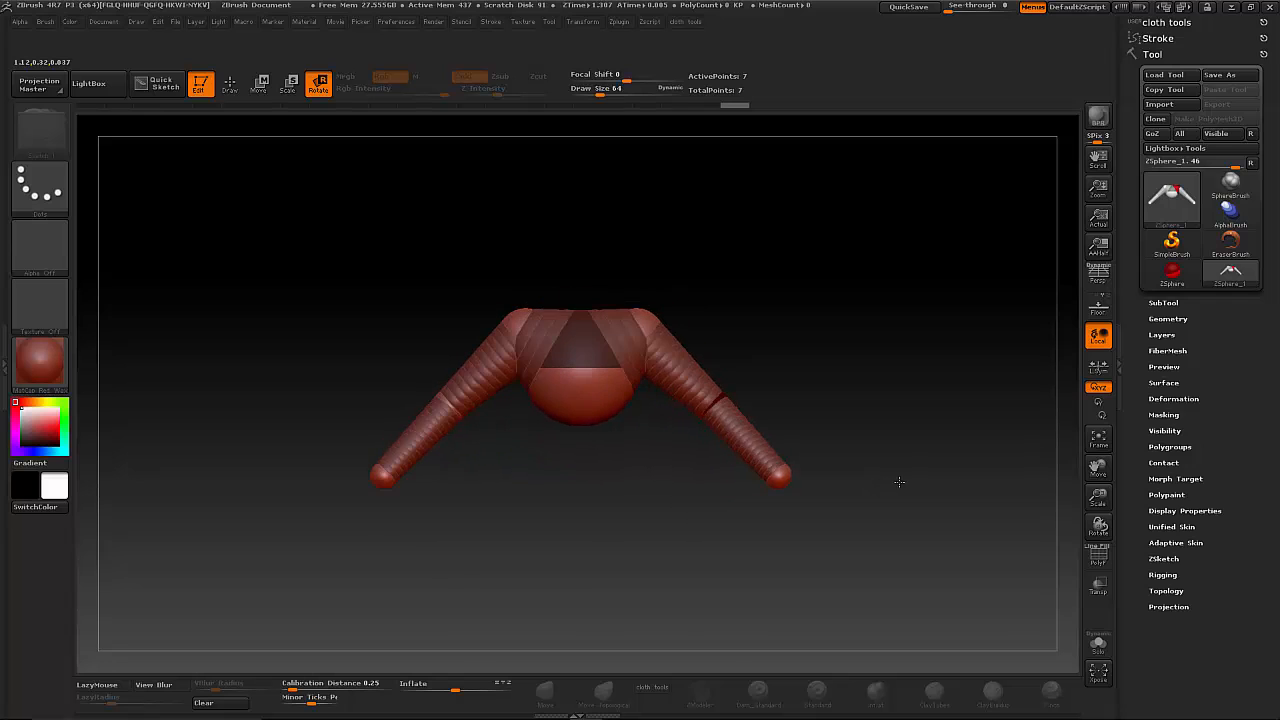
{"action": "left_click_drag", "start_coordinate": [829, 394], "coordinate": [766, 400]}
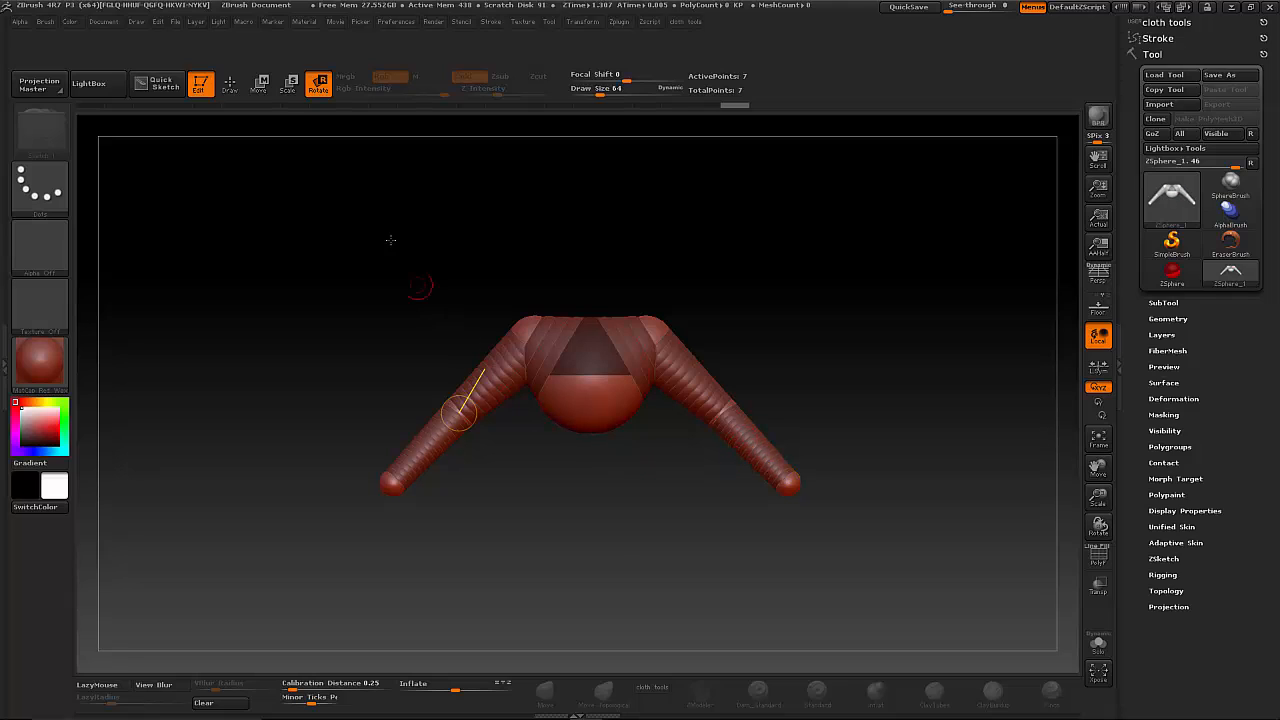
- Add neck and head ZSpheres above the torso and move them and the shoulders into place
{"action": "left_click", "coordinate": [230, 83]}
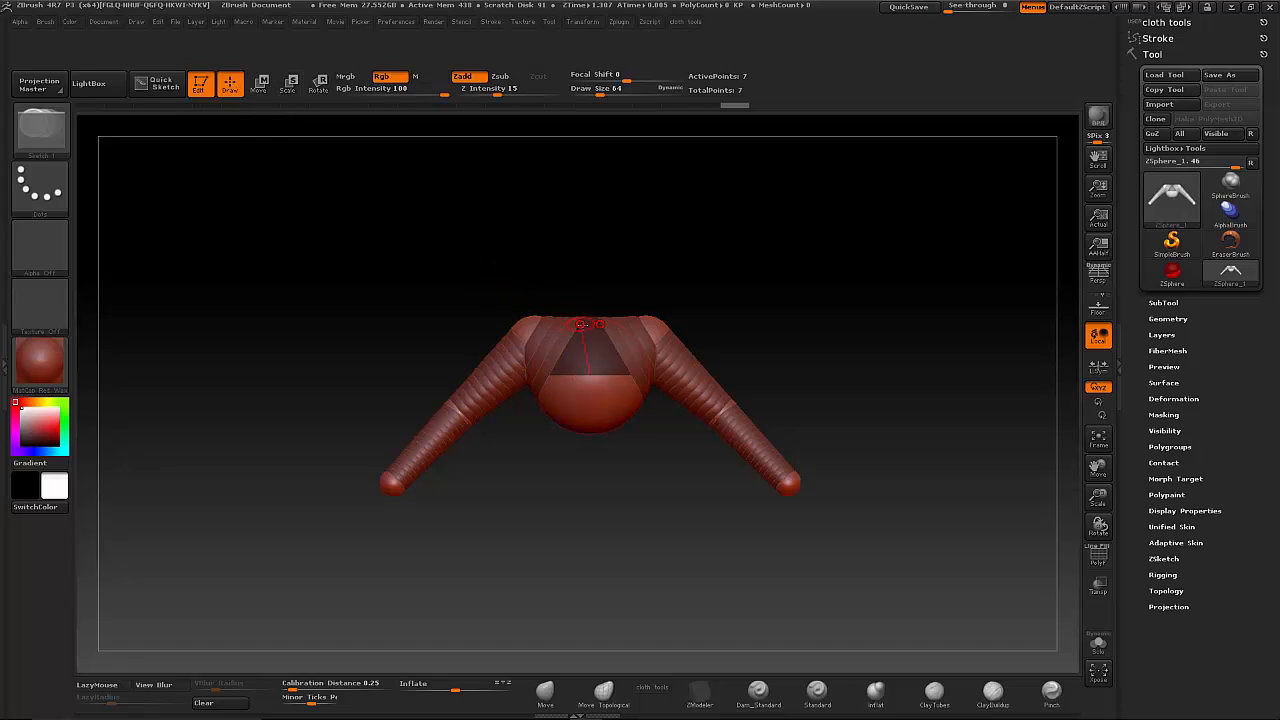
{"action": "mouse_move", "coordinate": [594, 325]}
{"action": "left_mouse_down"}
{"action": "mouse_move", "coordinate": [588, 302]}
{"action": "mouse_move", "coordinate": [606, 302]}
{"action": "mouse_move", "coordinate": [597, 243]}
{"action": "mouse_move", "coordinate": [580, 312]}
{"action": "mouse_move", "coordinate": [566, 318]}
{"action": "left_mouse_up"}
{"action": "key", "text": "w"}
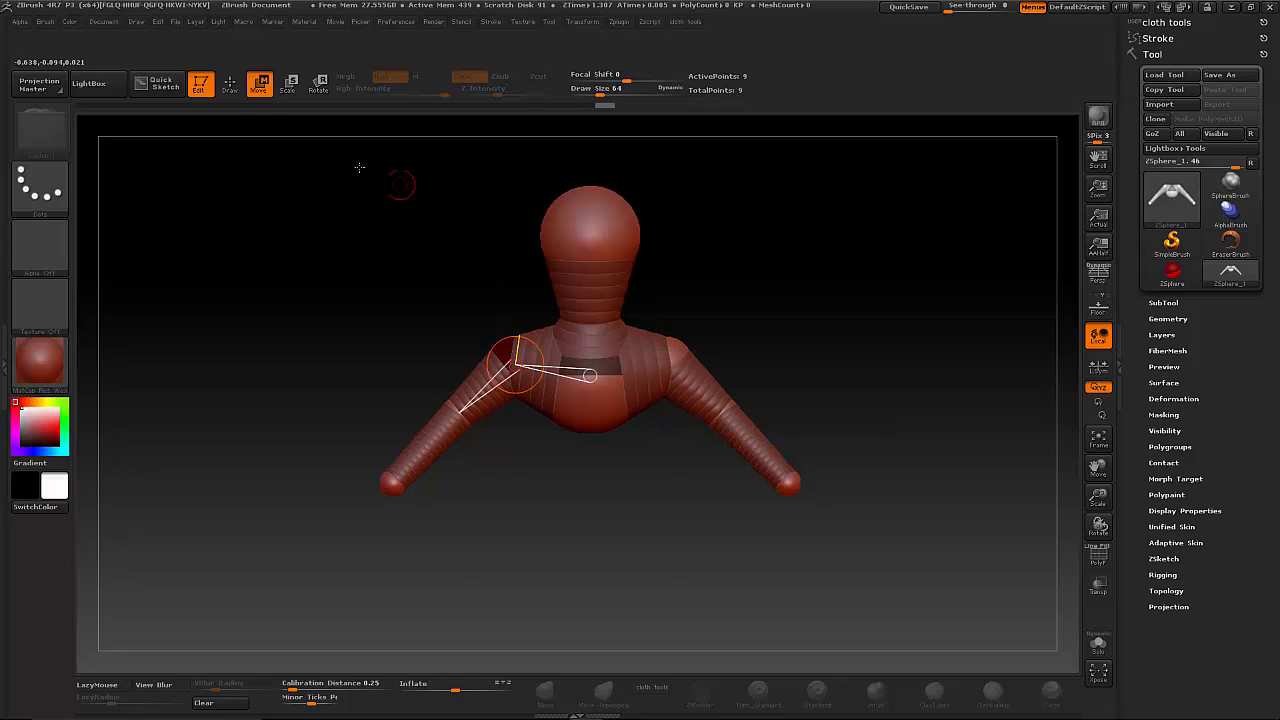
- Add lower torso and hip ZSpheres below the chest and pull the leg ends down into long legs
{"action": "key", "text": "q"}
{"action": "mouse_move", "coordinate": [580, 479]}
{"action": "left_mouse_down"}
{"action": "mouse_move", "coordinate": [578, 400]}
{"action": "mouse_move", "coordinate": [604, 441]}
{"action": "mouse_move", "coordinate": [592, 447]}
{"action": "mouse_move", "coordinate": [623, 478]}
{"action": "mouse_move", "coordinate": [592, 480]}
{"action": "mouse_move", "coordinate": [624, 480]}
{"action": "mouse_move", "coordinate": [720, 546]}
{"action": "mouse_move", "coordinate": [694, 486]}
{"action": "left_mouse_up"}
{"action": "left_click", "coordinate": [259, 83]}
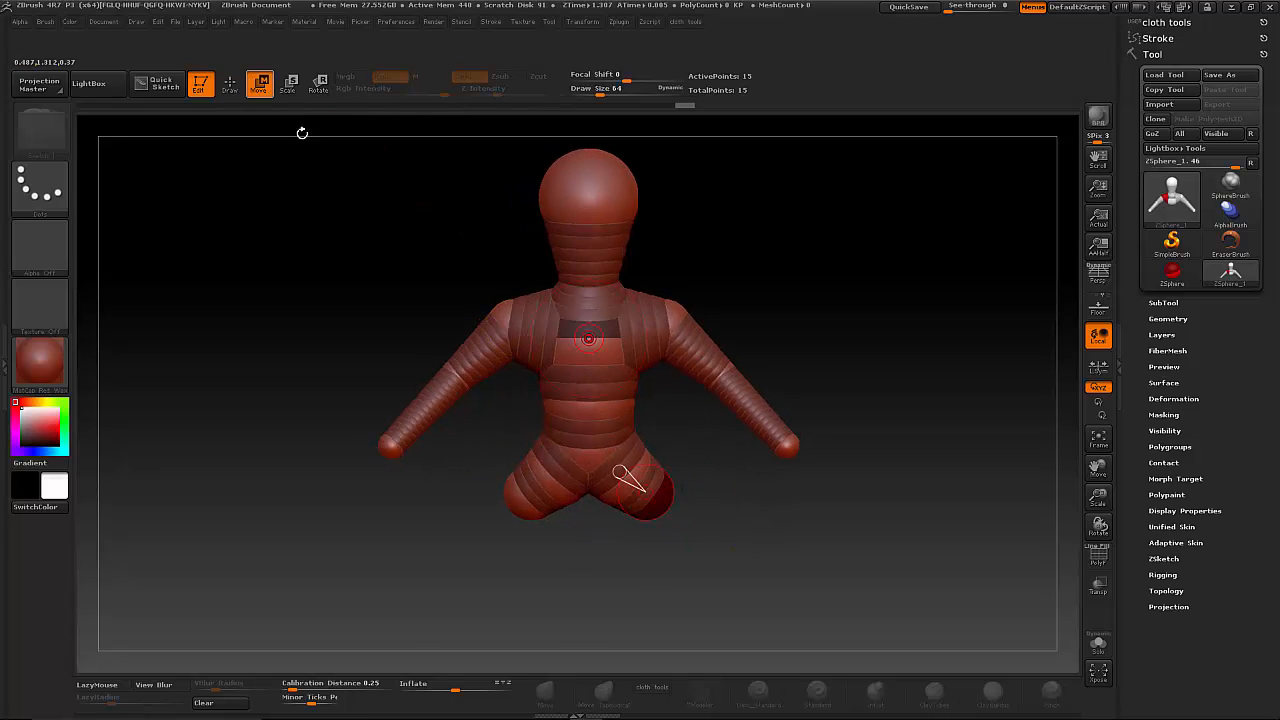
{"action": "left_click_drag", "start_coordinate": [949, 572], "coordinate": [674, 445], "text": "alt"}
{"action": "left_click_drag", "start_coordinate": [570, 378], "coordinate": [592, 558]}
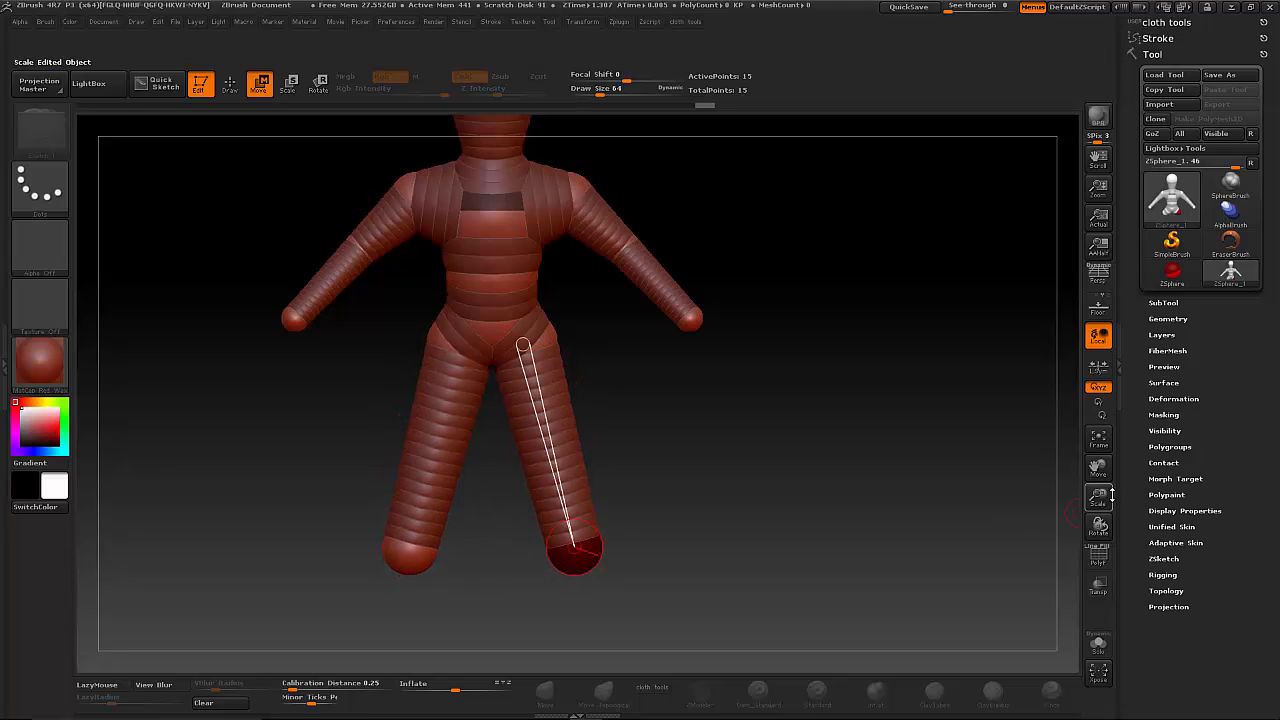
- Lengthen the figure's legs and forearms by moving the foot and hand ZSpheres farther out
{"action": "left_click_drag", "start_coordinate": [1098, 498], "coordinate": [1051, 466]}
{"action": "left_click_drag", "start_coordinate": [690, 459], "coordinate": [825, 500], "text": "alt"}
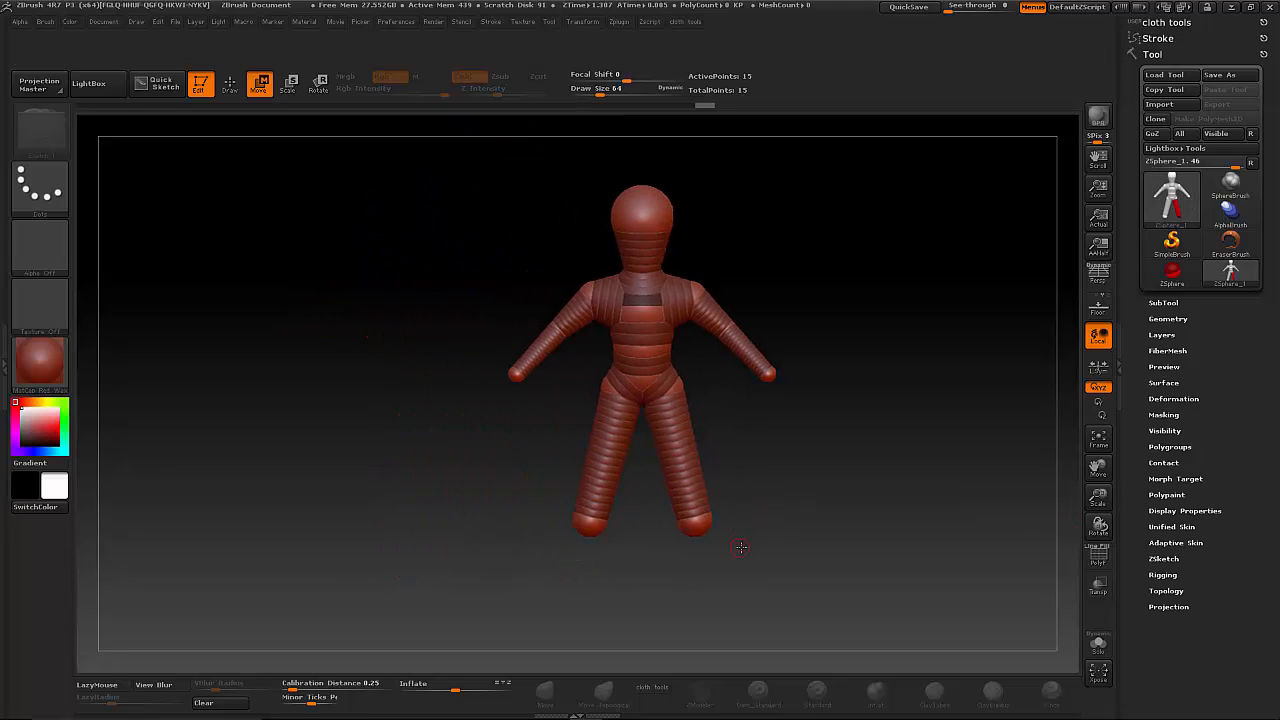
{"action": "left_click_drag", "start_coordinate": [695, 528], "coordinate": [697, 582]}
{"action": "left_click_drag", "start_coordinate": [773, 383], "coordinate": [803, 405]}
{"action": "left_click_drag", "start_coordinate": [481, 407], "coordinate": [482, 408]}
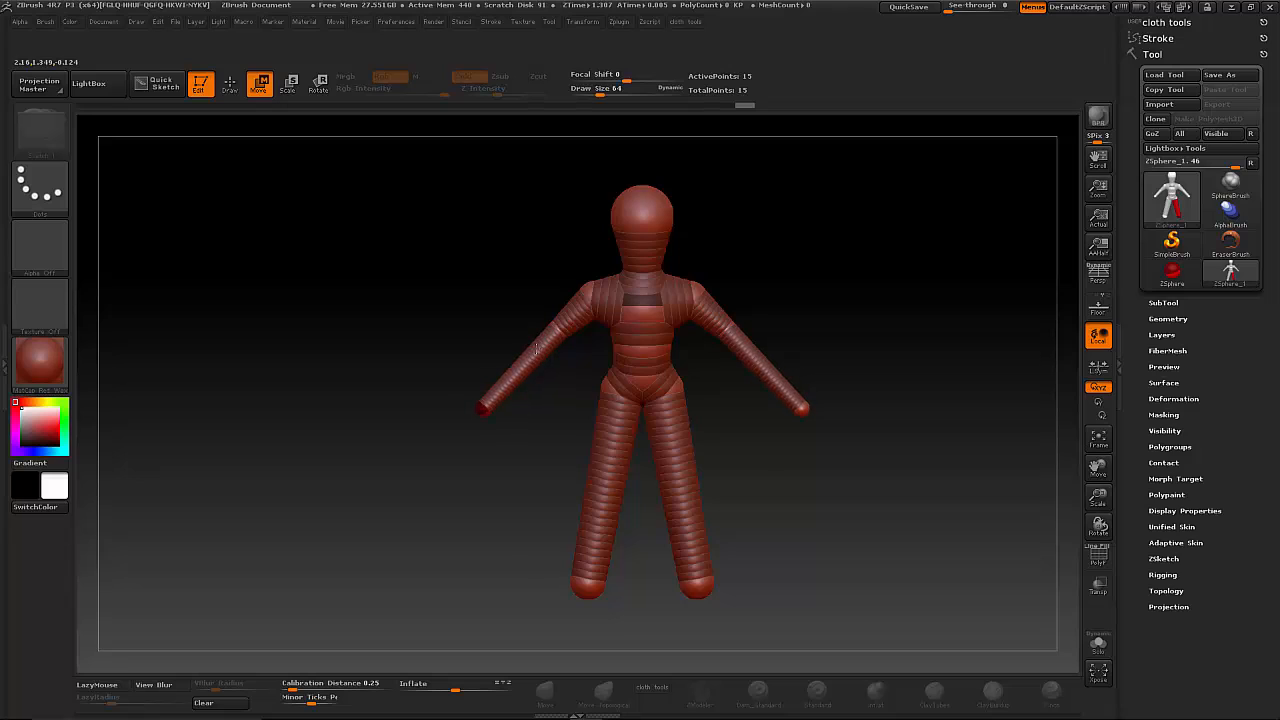
- Move the elbow ZSpheres down and backward to give both arms a natural bend from front and side
{"action": "left_click_drag", "start_coordinate": [556, 329], "coordinate": [544, 349]}
{"action": "left_click_drag", "start_coordinate": [468, 336], "coordinate": [768, 366]}
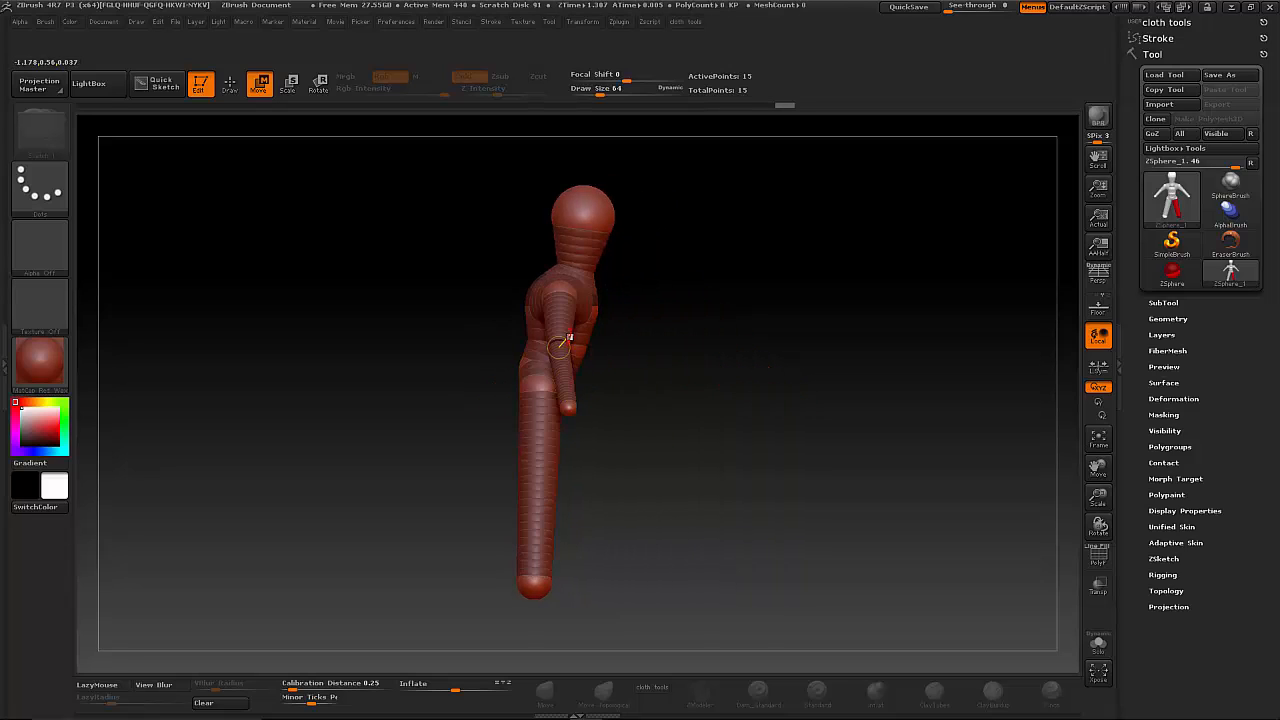
{"action": "mouse_move", "coordinate": [565, 340]}
{"action": "left_mouse_down"}
{"action": "mouse_move", "coordinate": [547, 345]}
{"action": "mouse_move", "coordinate": [578, 344]}
{"action": "mouse_move", "coordinate": [551, 343]}
{"action": "left_mouse_up"}
{"action": "left_click_drag", "start_coordinate": [768, 400], "coordinate": [630, 411]}
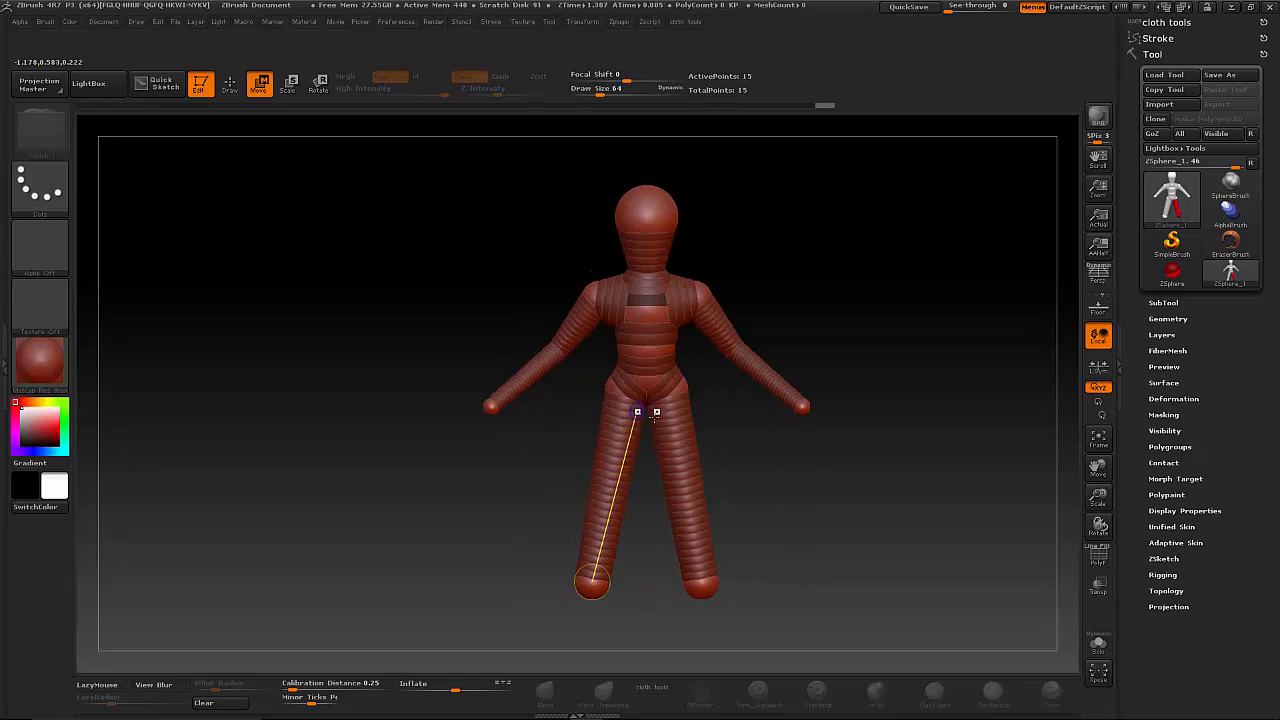
{"action": "left_click_drag", "start_coordinate": [755, 451], "coordinate": [714, 415], "text": "alt"}
{"action": "left_click_drag", "start_coordinate": [691, 310], "coordinate": [700, 323]}
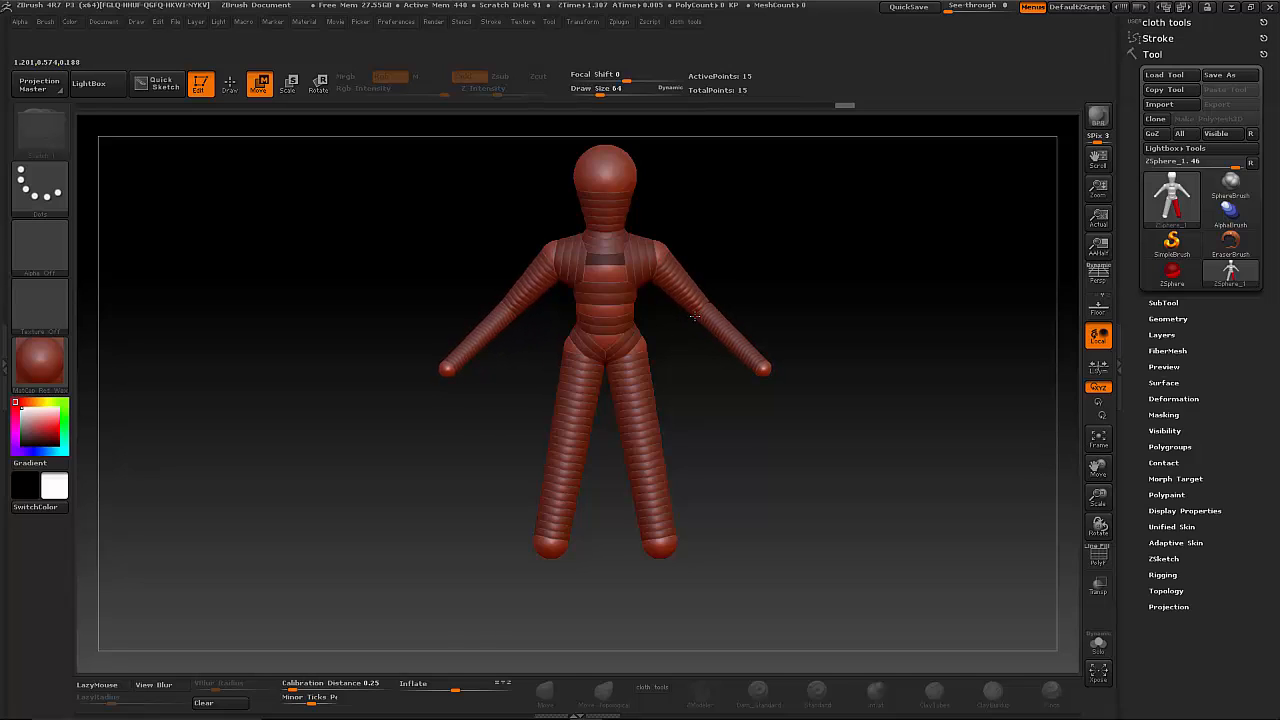
- Insert knee ZSpheres midway along the legs, bend the knees forward and lengthen the lower legs
{"action": "left_click", "coordinate": [230, 85]}
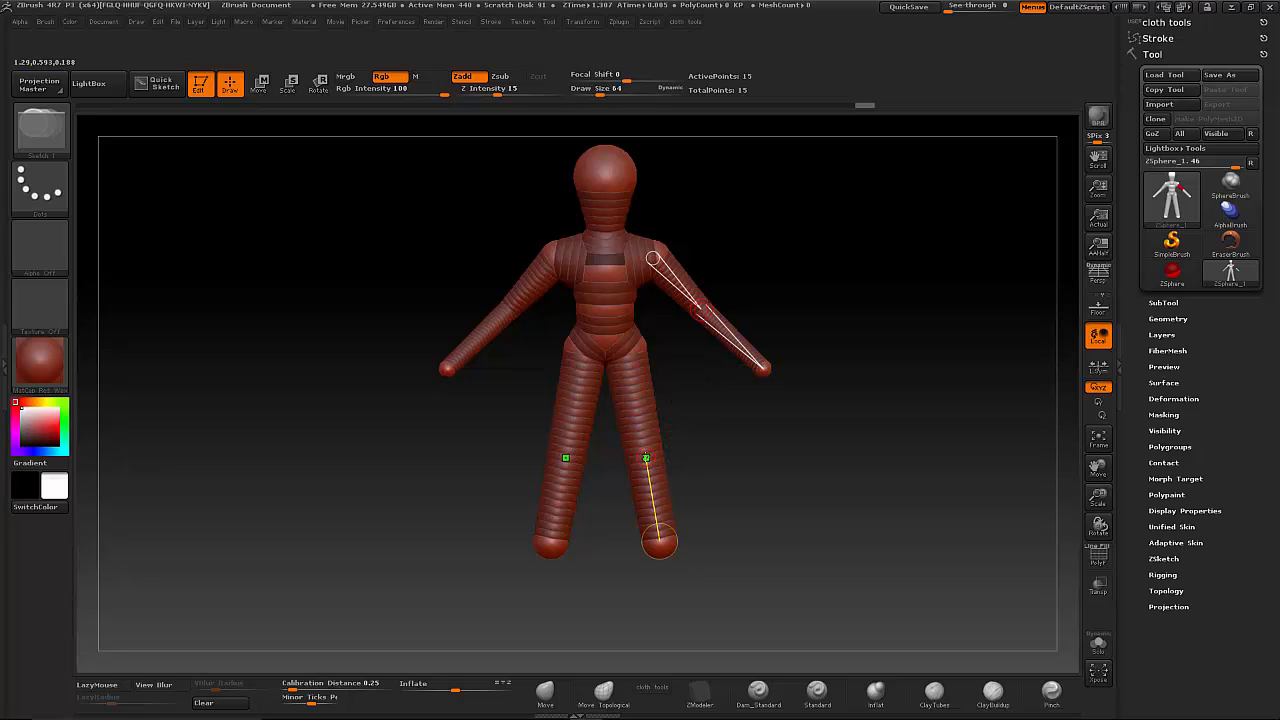
{"action": "left_click", "coordinate": [648, 456]}
{"action": "left_click_drag", "start_coordinate": [700, 444], "coordinate": [616, 457]}
{"action": "left_click", "coordinate": [258, 84]}
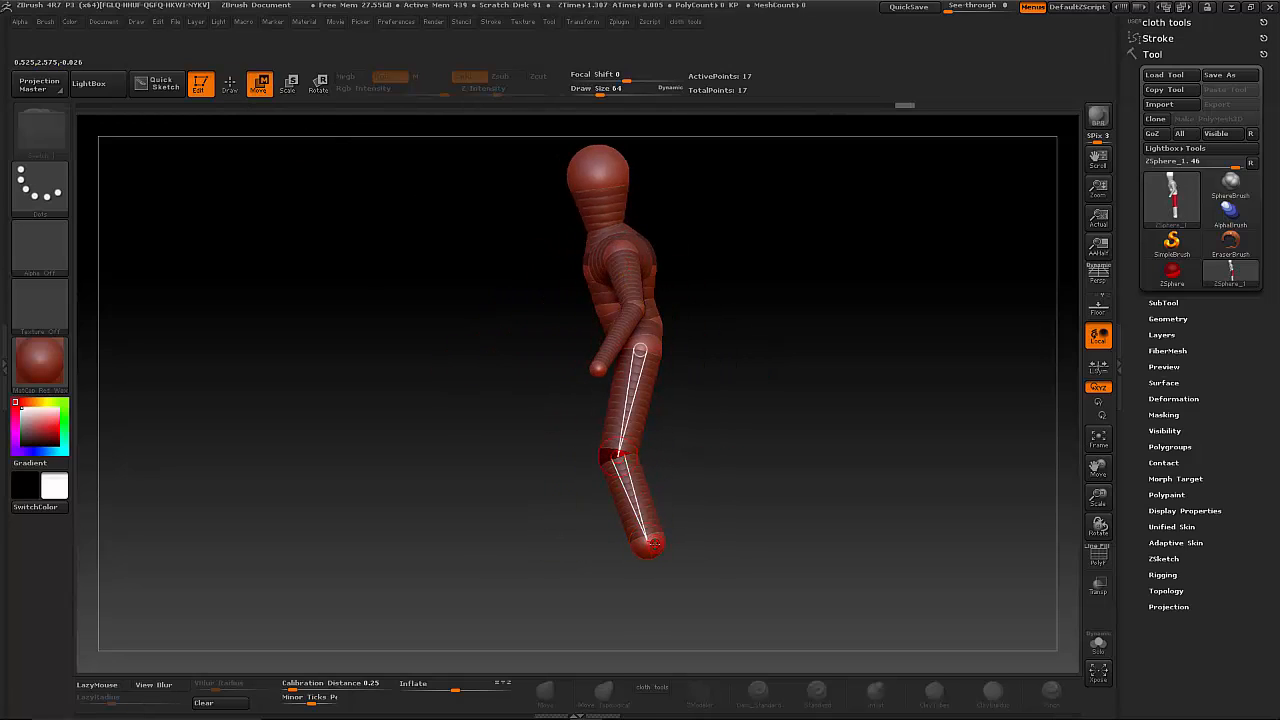
{"action": "left_click_drag", "start_coordinate": [650, 545], "coordinate": [653, 578]}
{"action": "left_click_drag", "start_coordinate": [697, 512], "coordinate": [746, 476], "text": "shift"}
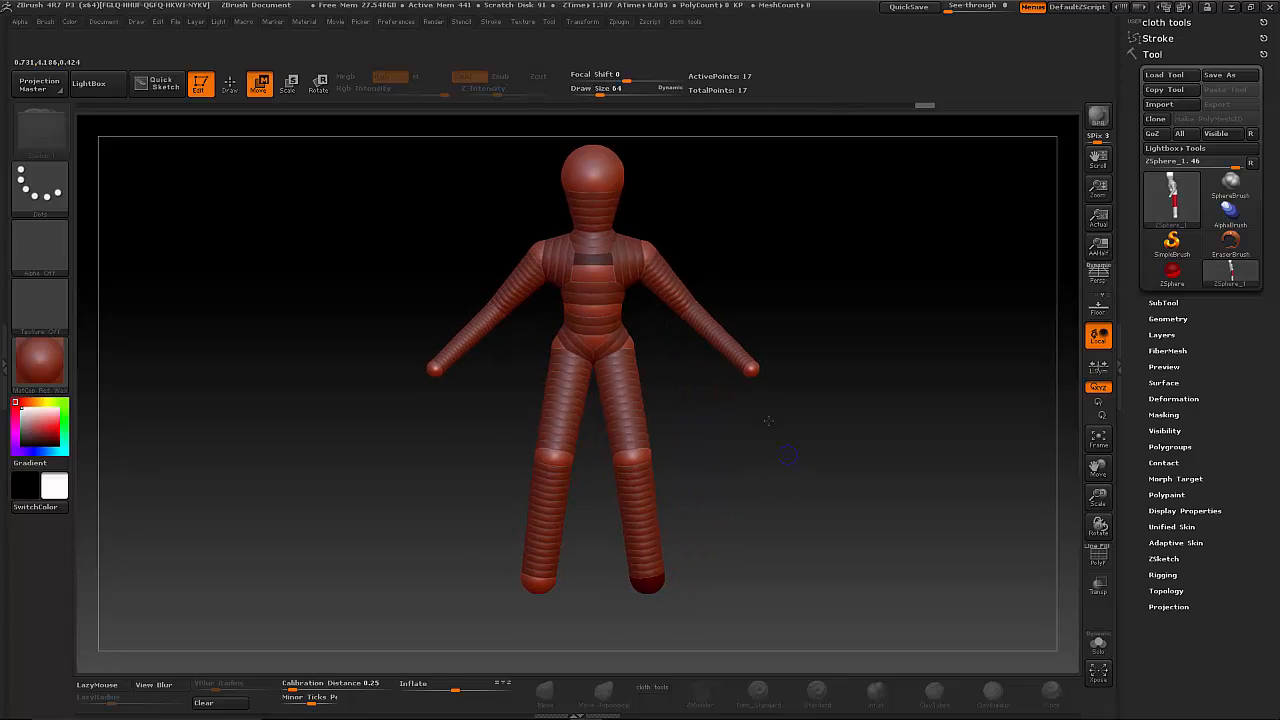
- Widen the figure's shoulders and hips by moving their ZSpheres slightly outward and down
{"action": "left_click_drag", "start_coordinate": [647, 252], "coordinate": [654, 264]}
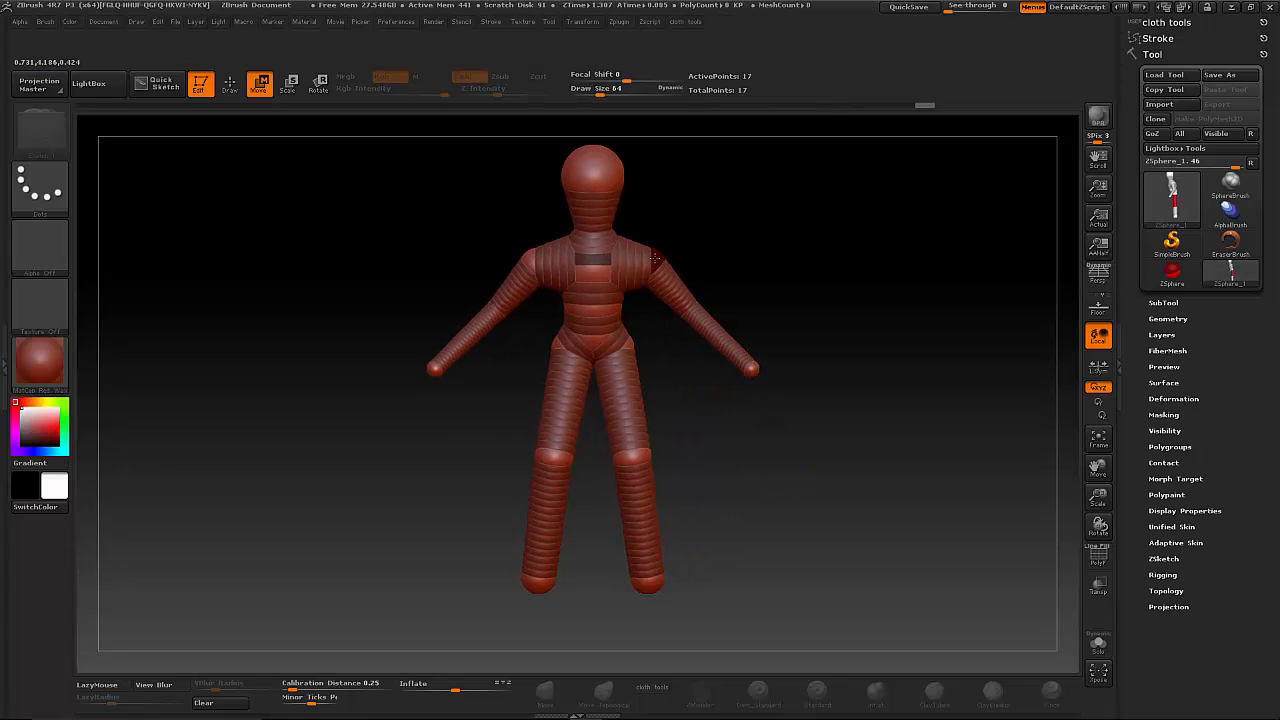
{"action": "left_click_drag", "start_coordinate": [630, 342], "coordinate": [633, 355]}
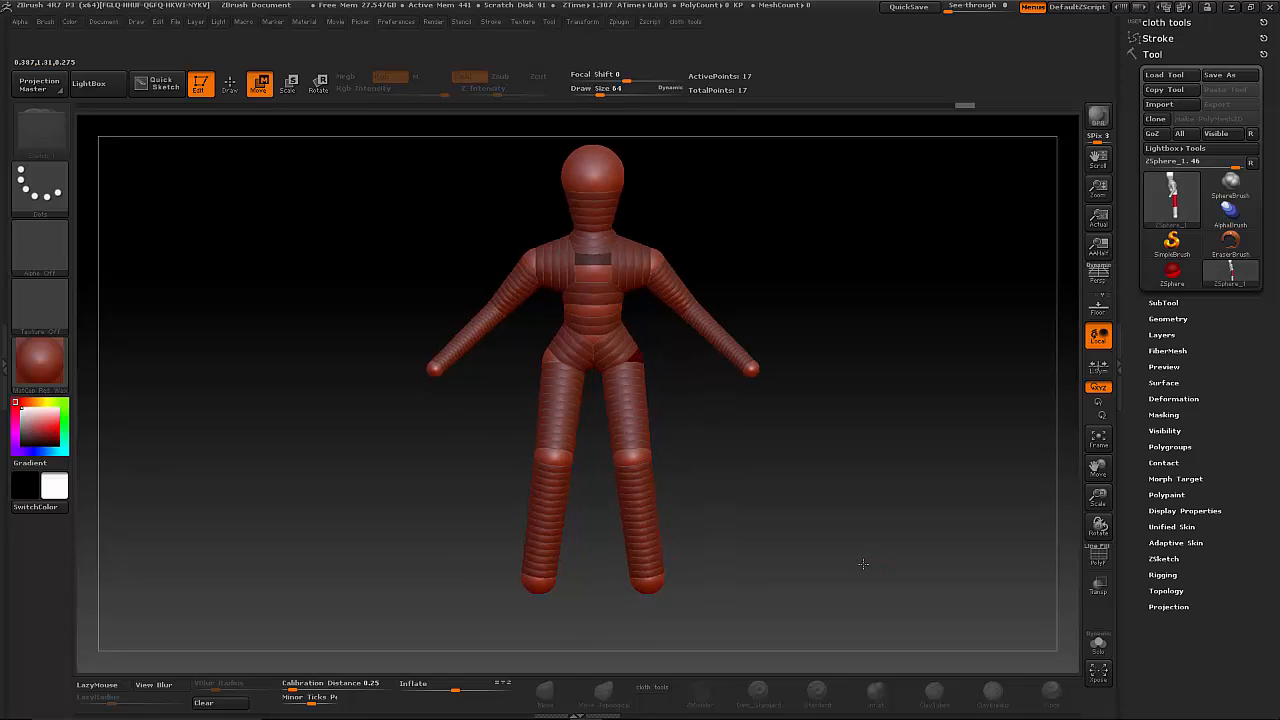
- Preview the figure's adaptive skin mesh and return to the ZSphere view
{"action": "key", "text": "a"}
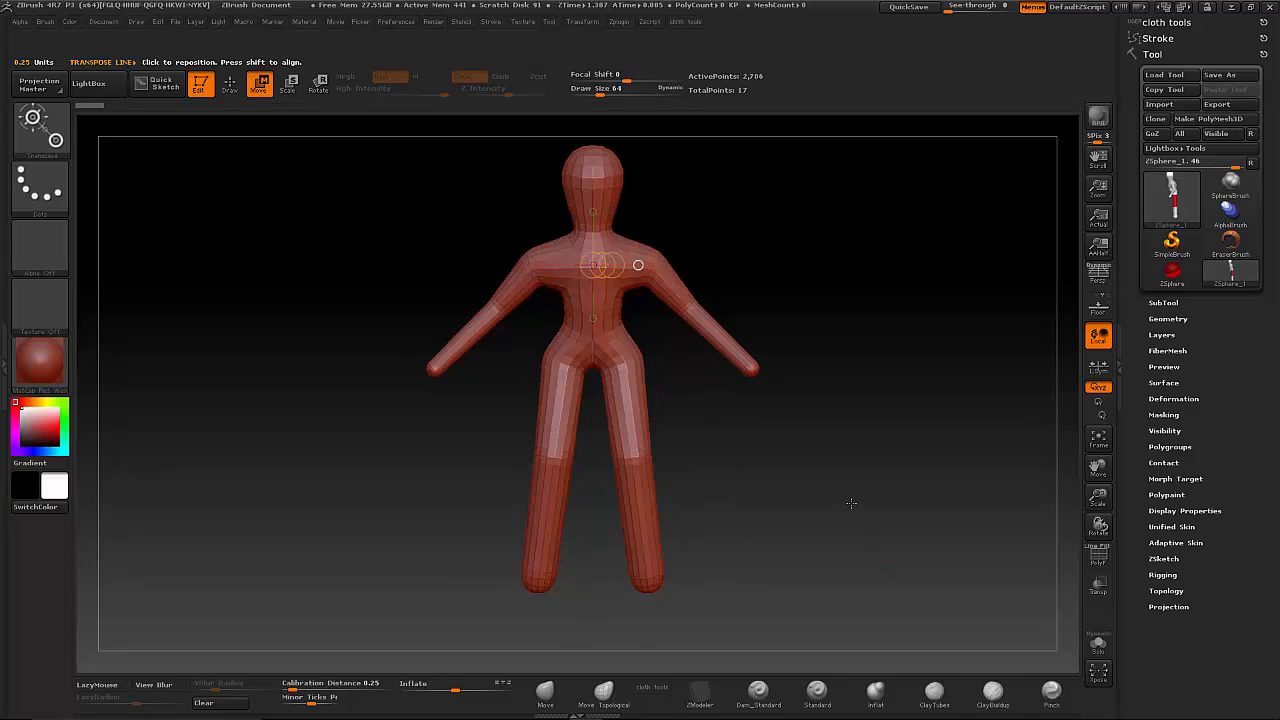
{"action": "mouse_move", "coordinate": [836, 458]}
{"action": "left_mouse_down"}
{"action": "mouse_move", "coordinate": [814, 466]}
{"action": "mouse_move", "coordinate": [849, 464]}
{"action": "left_mouse_up"}
{"action": "key", "text": "a"}
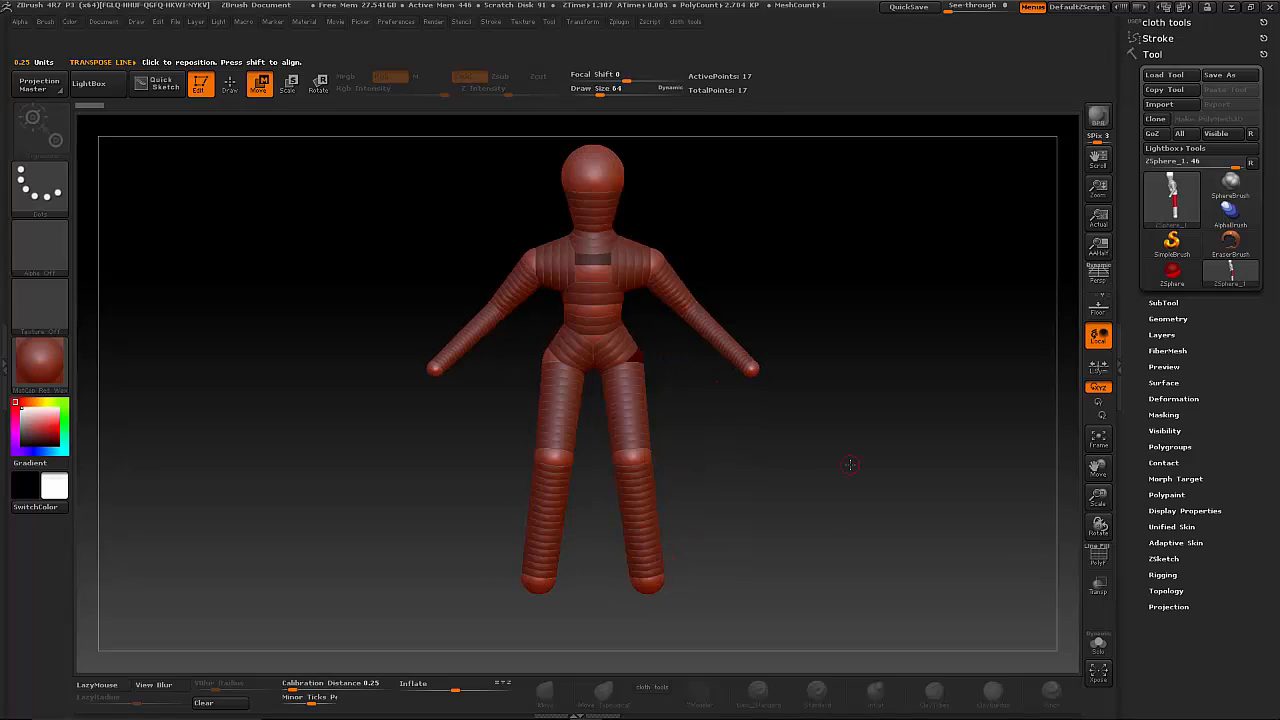
- Turn on the polyframe display to show the figure's polygroups and wireframe on its adaptive skin preview
{"action": "key", "text": "a"}
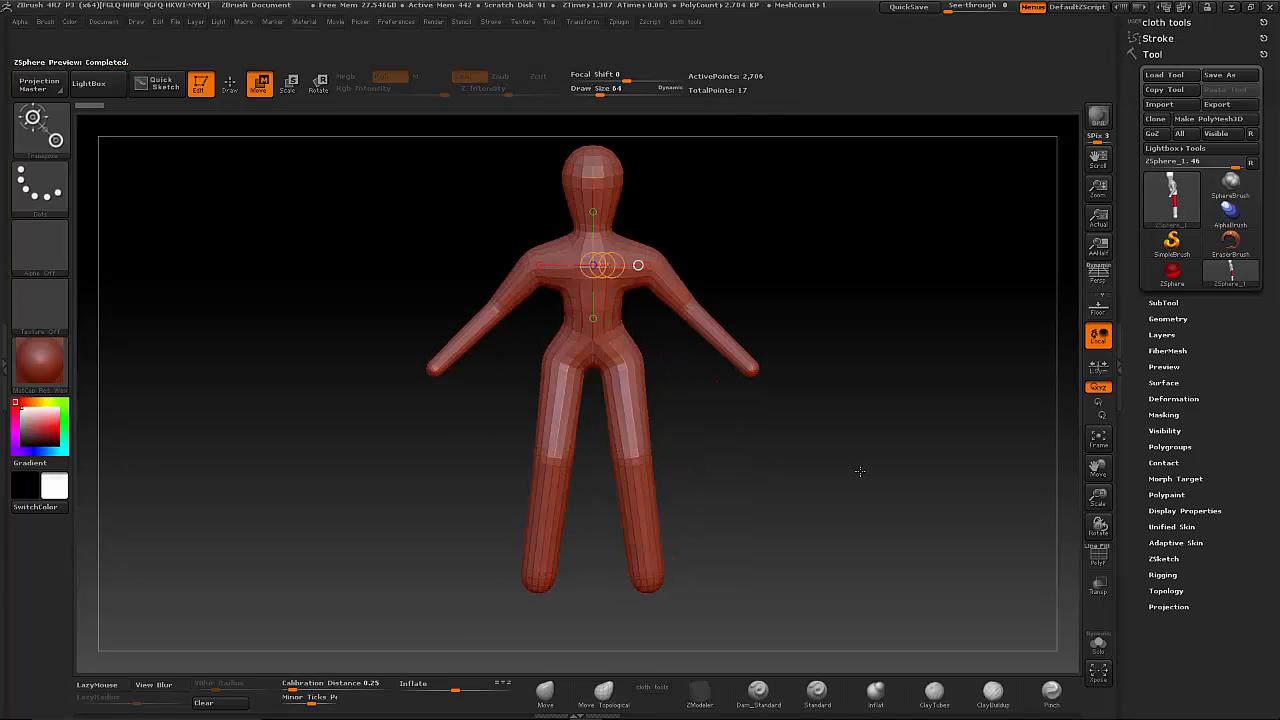
{"action": "left_click", "coordinate": [1098, 557]}
{"action": "key", "text": "a"}
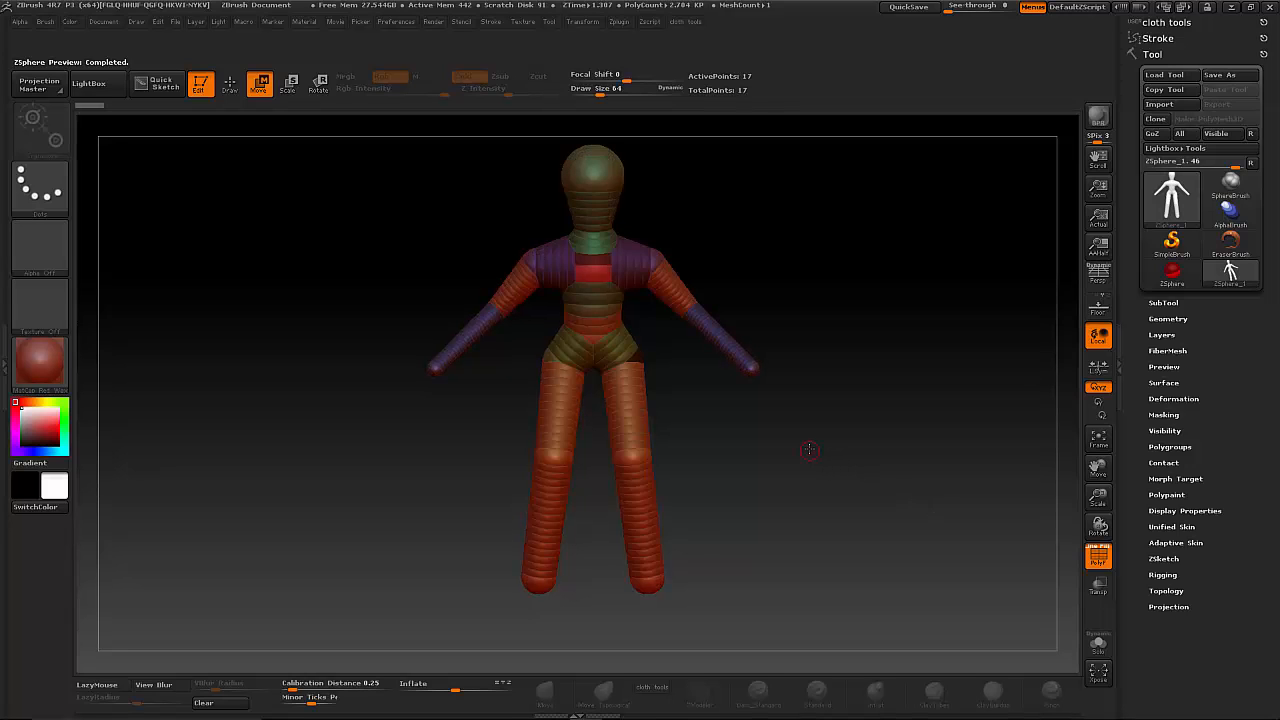
- Compare the ZSphere figure with its polygon skin preview by switching back and forth with the polyframe displayed
{"action": "key", "text": "a"}
{"action": "mouse_move", "coordinate": [811, 444]}
{"action": "left_mouse_down"}
{"action": "mouse_move", "coordinate": [706, 446]}
{"action": "mouse_move", "coordinate": [820, 442]}
{"action": "left_mouse_up"}
{"action": "key", "text": "a"}
{"action": "key", "text": "a"}
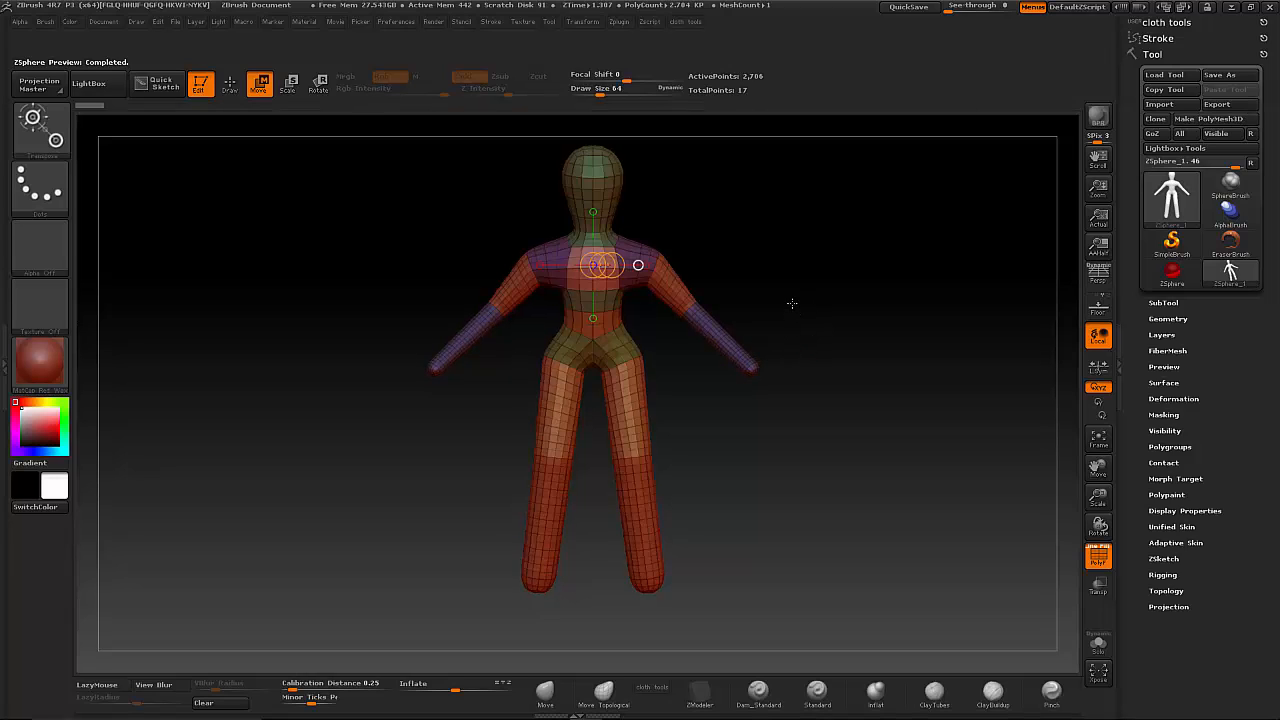
{"action": "key", "text": "a"}
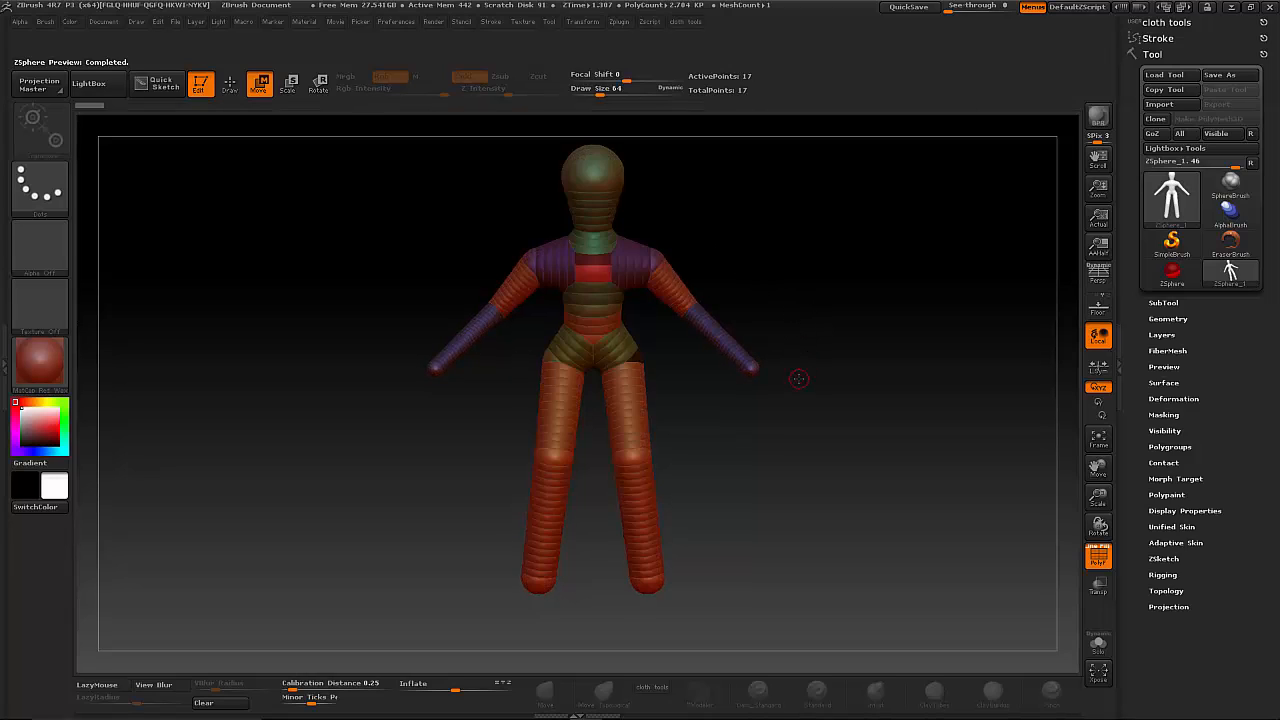
{"action": "key", "text": "a"}
{"action": "key", "text": "a"}
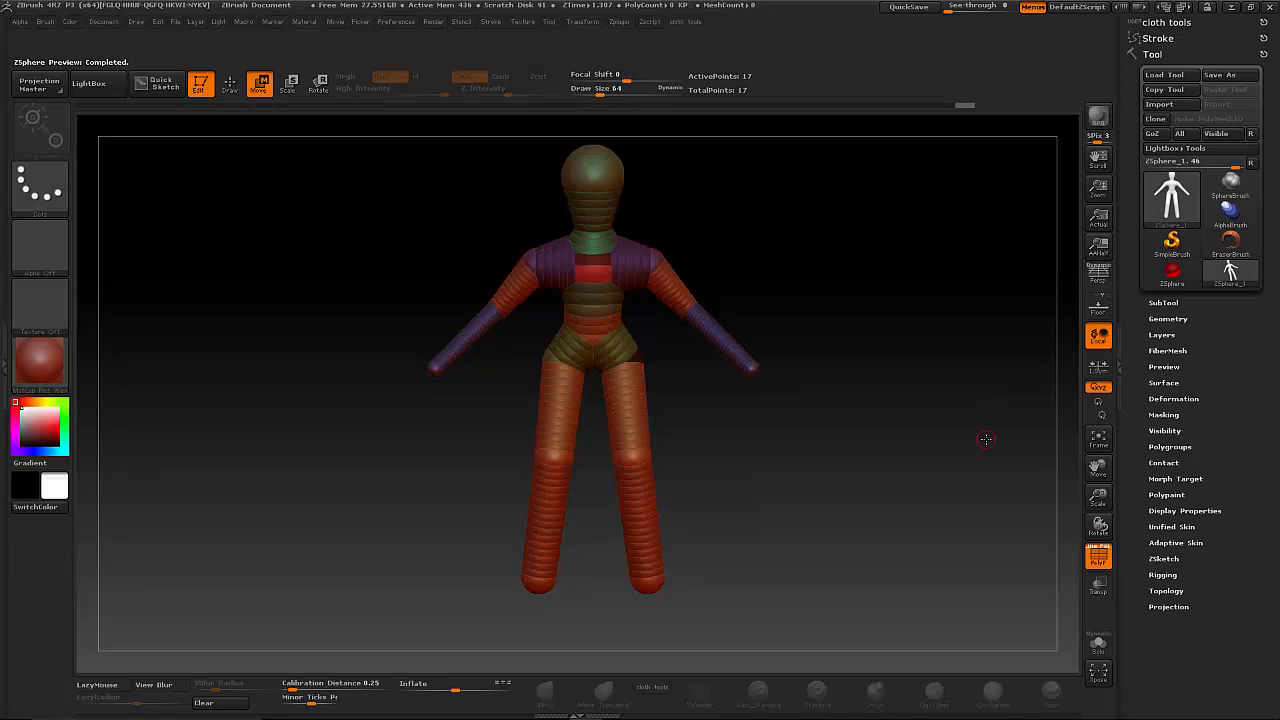
{"action": "mouse_move", "coordinate": [891, 455]}
{"action": "left_mouse_down"}
{"action": "mouse_move", "coordinate": [848, 457]}
{"action": "mouse_move", "coordinate": [897, 451]}
{"action": "left_mouse_up"}
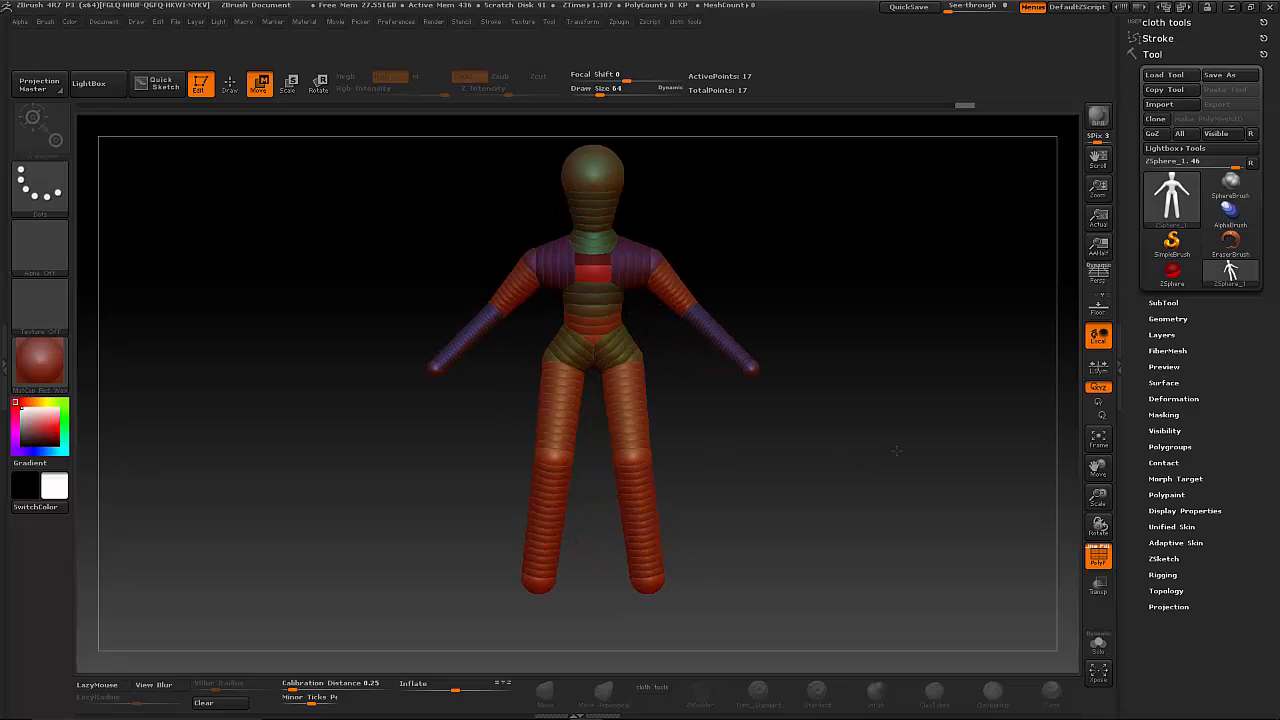
{"action": "left_click_drag", "start_coordinate": [893, 374], "coordinate": [878, 411]}
{"action": "left_click_drag", "start_coordinate": [930, 488], "coordinate": [859, 489]}
{"action": "left_click_drag", "start_coordinate": [766, 278], "coordinate": [836, 387], "text": "alt"}
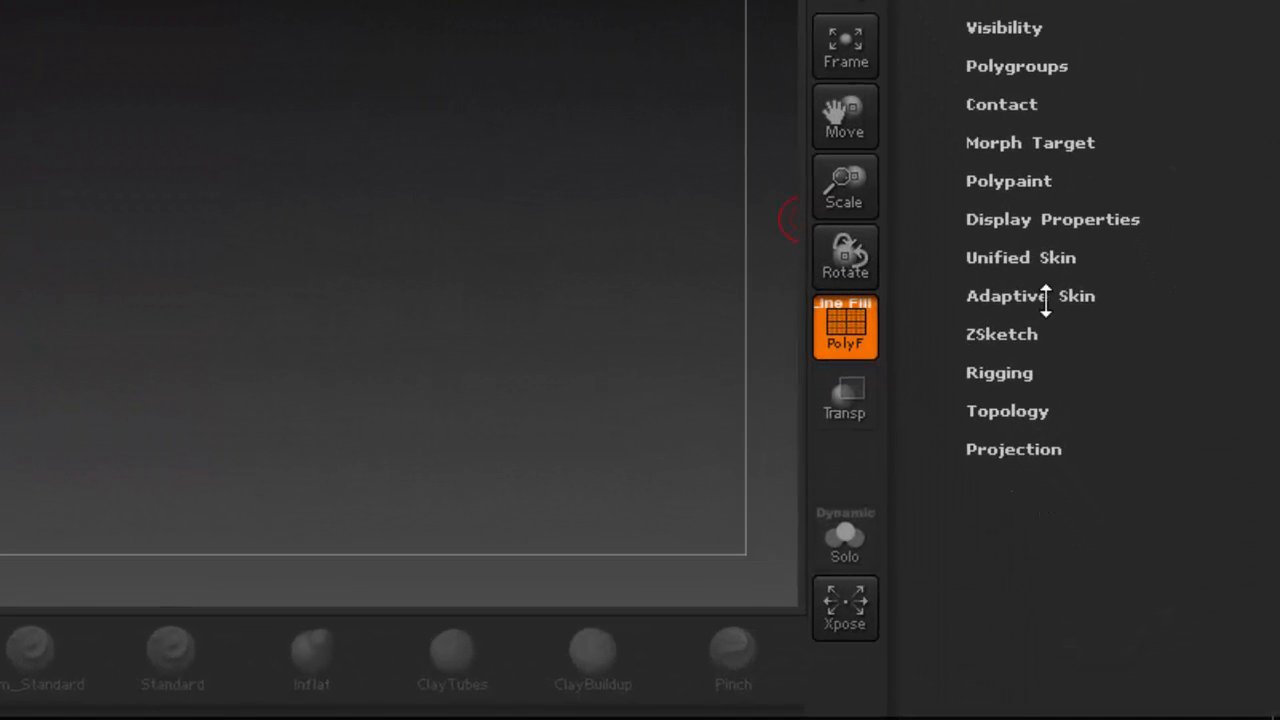
- Turn on the preview in the Adaptive Skin settings, compare different mesh densities and finish with a density of 2
{"action": "left_click", "coordinate": [1181, 542]}
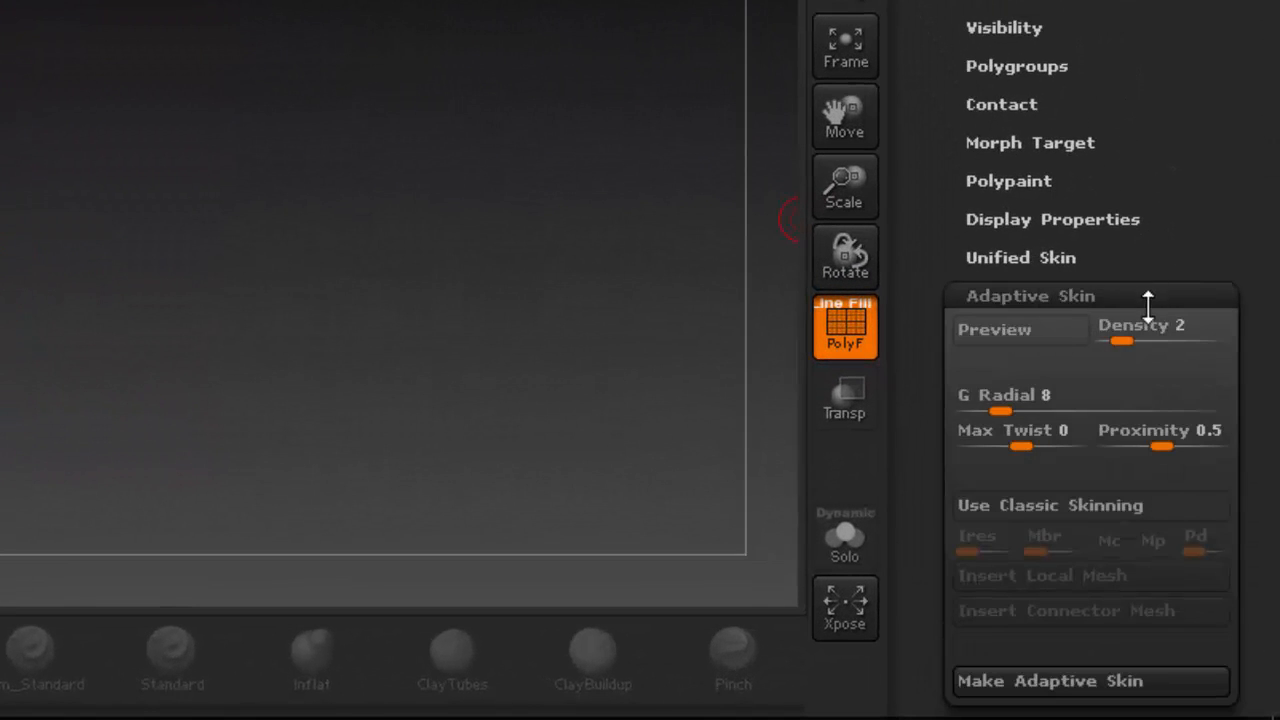
{"action": "scroll", "coordinate": [1149, 230], "scroll_direction": "down", "scroll_amount": 5}
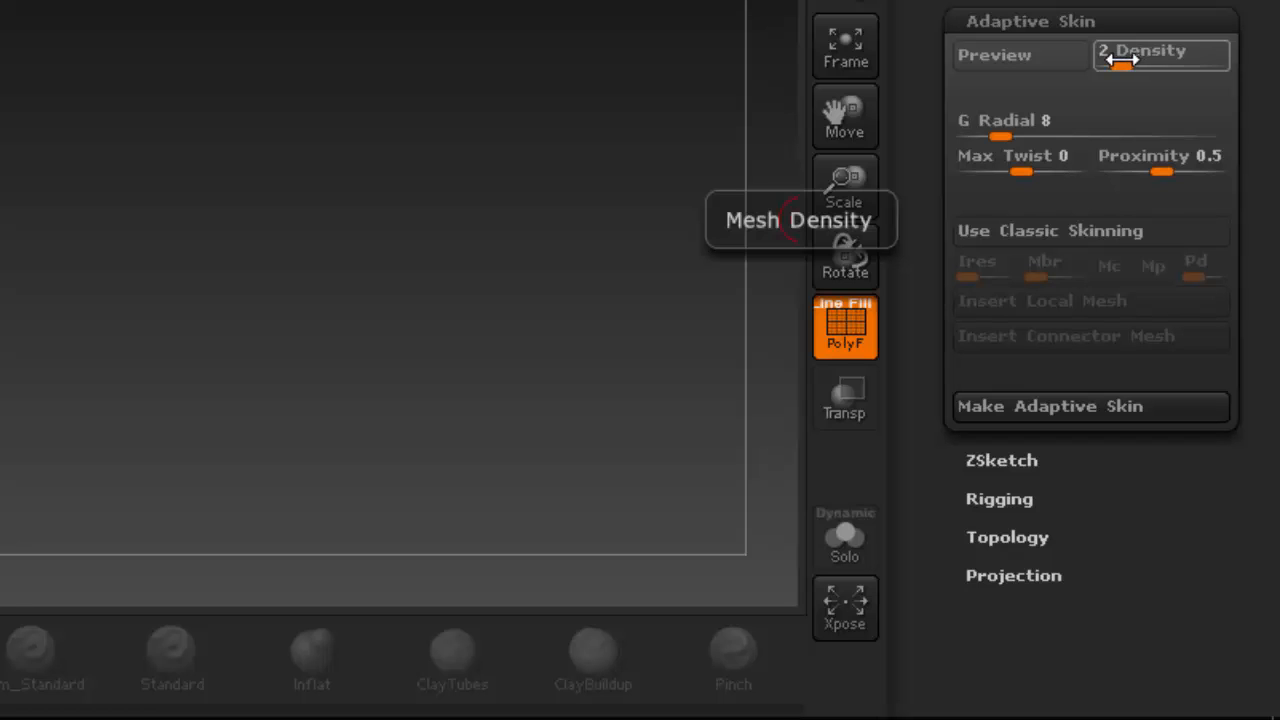
{"action": "left_click", "coordinate": [1052, 55]}
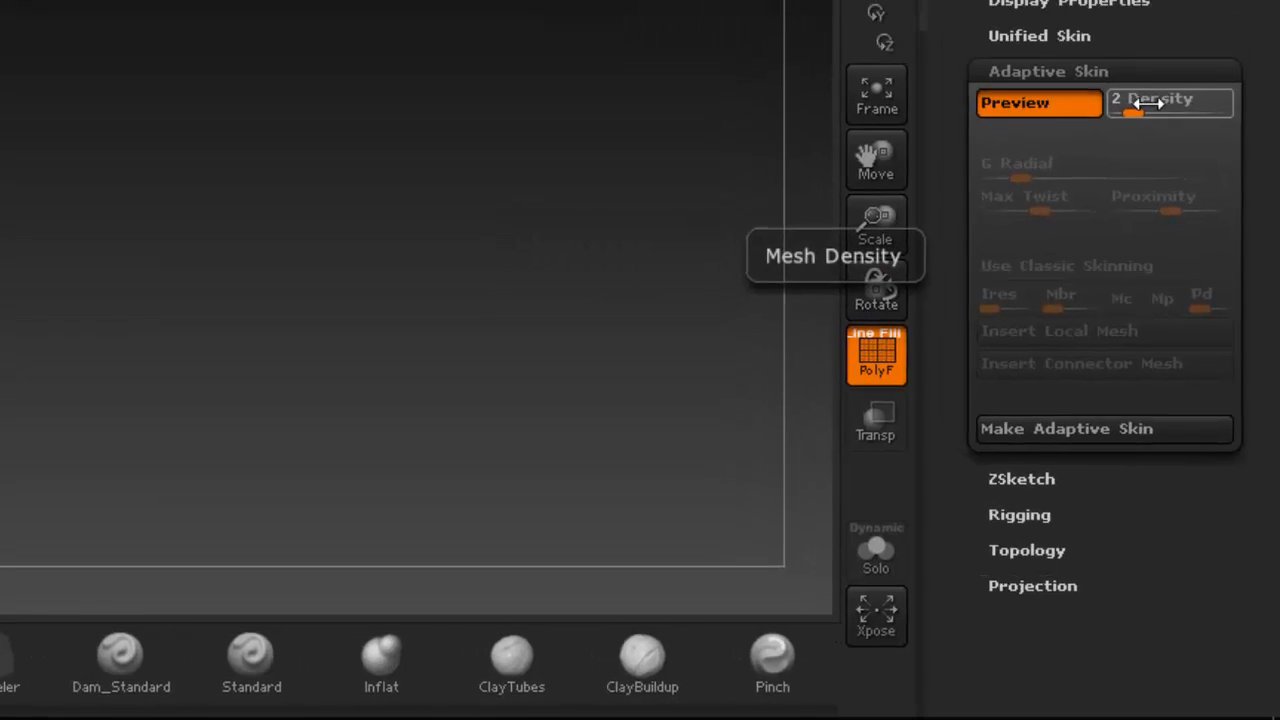
{"action": "left_click", "coordinate": [1145, 210]}
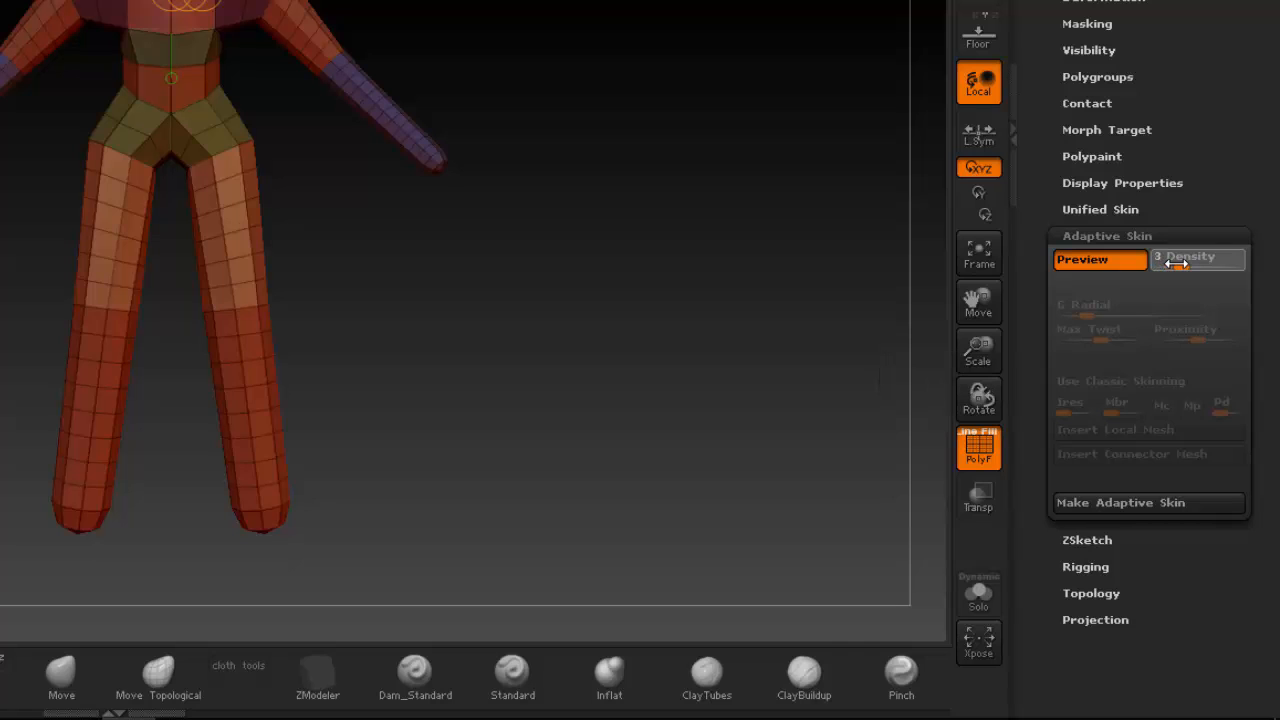
{"action": "left_click", "coordinate": [1176, 262]}
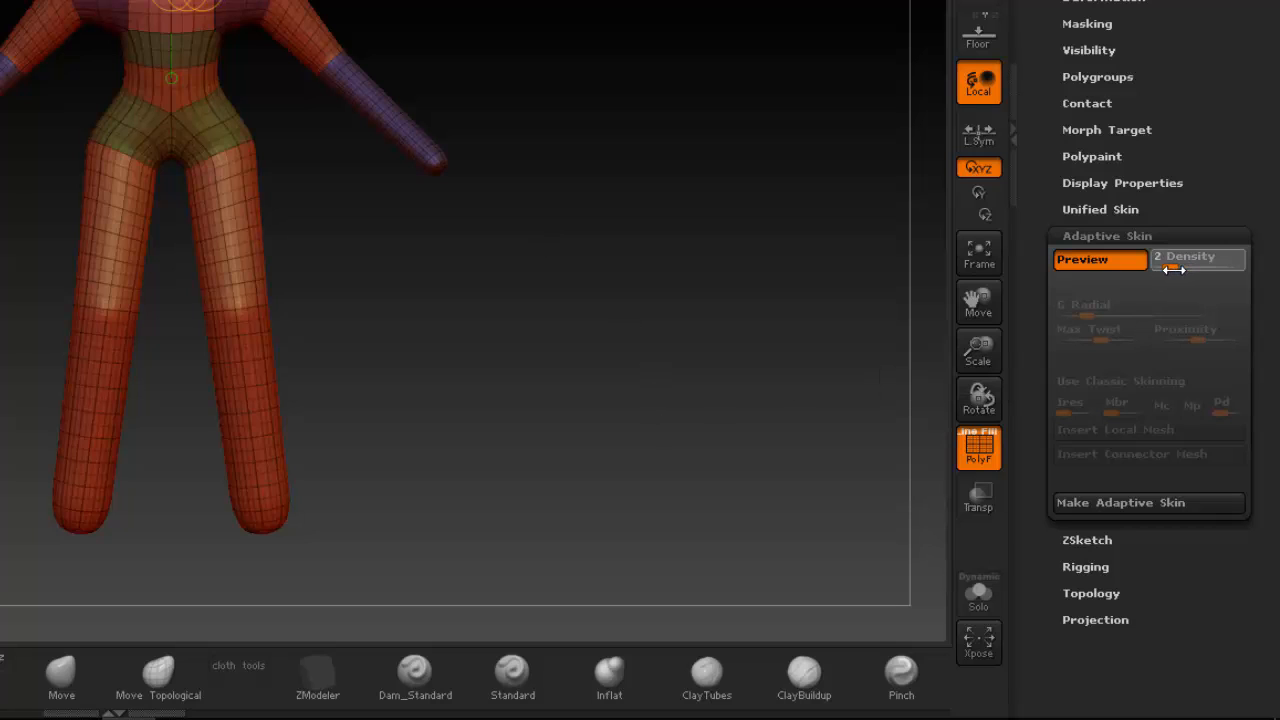
{"action": "left_click_drag", "start_coordinate": [1173, 269], "coordinate": [1174, 270]}
- Make an adaptive skin mesh from the ZSphere figure
{"action": "left_click_drag", "start_coordinate": [1267, 400], "coordinate": [1271, 320]}
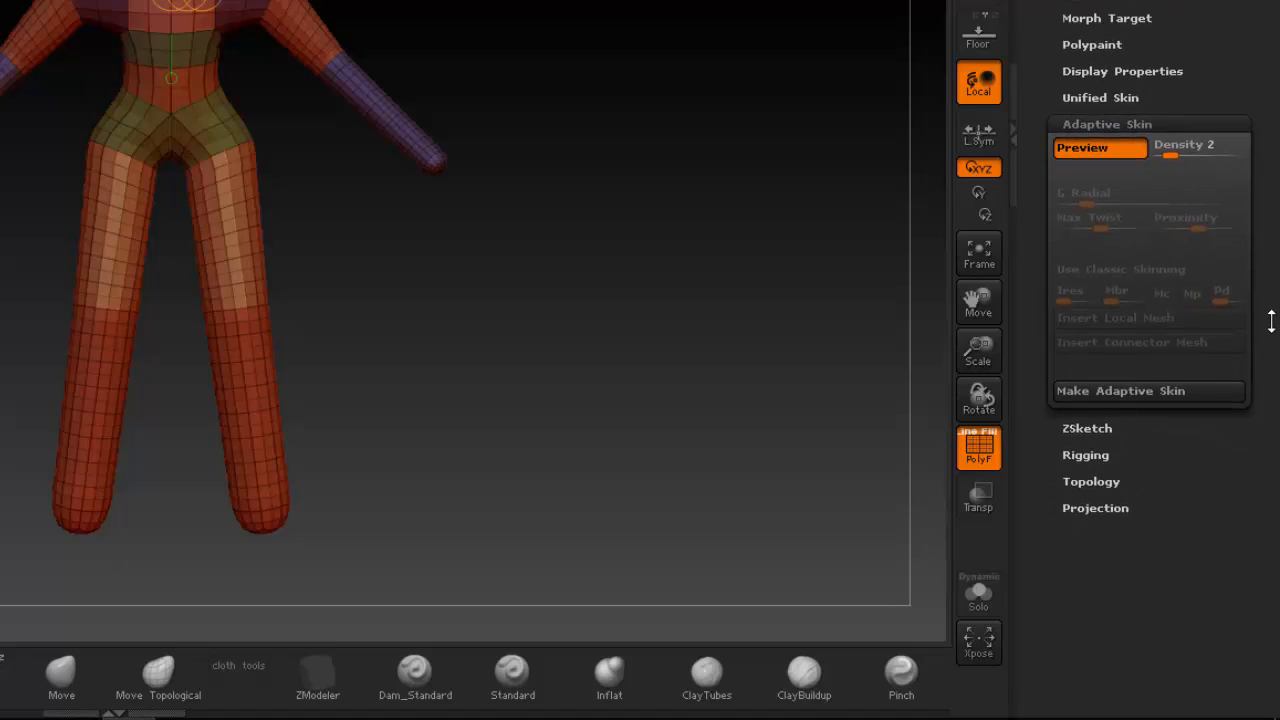
{"action": "left_click", "coordinate": [1150, 398]}
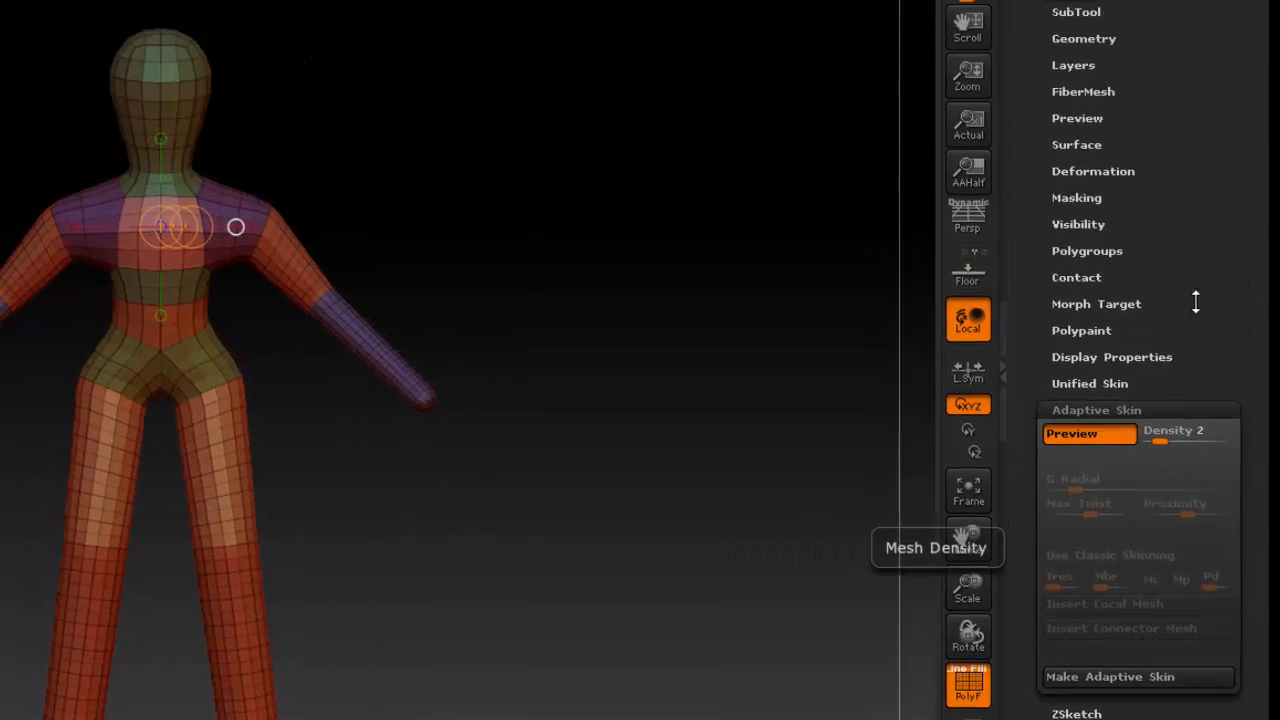
{"action": "left_click_drag", "start_coordinate": [1243, 22], "coordinate": [1252, 175]}
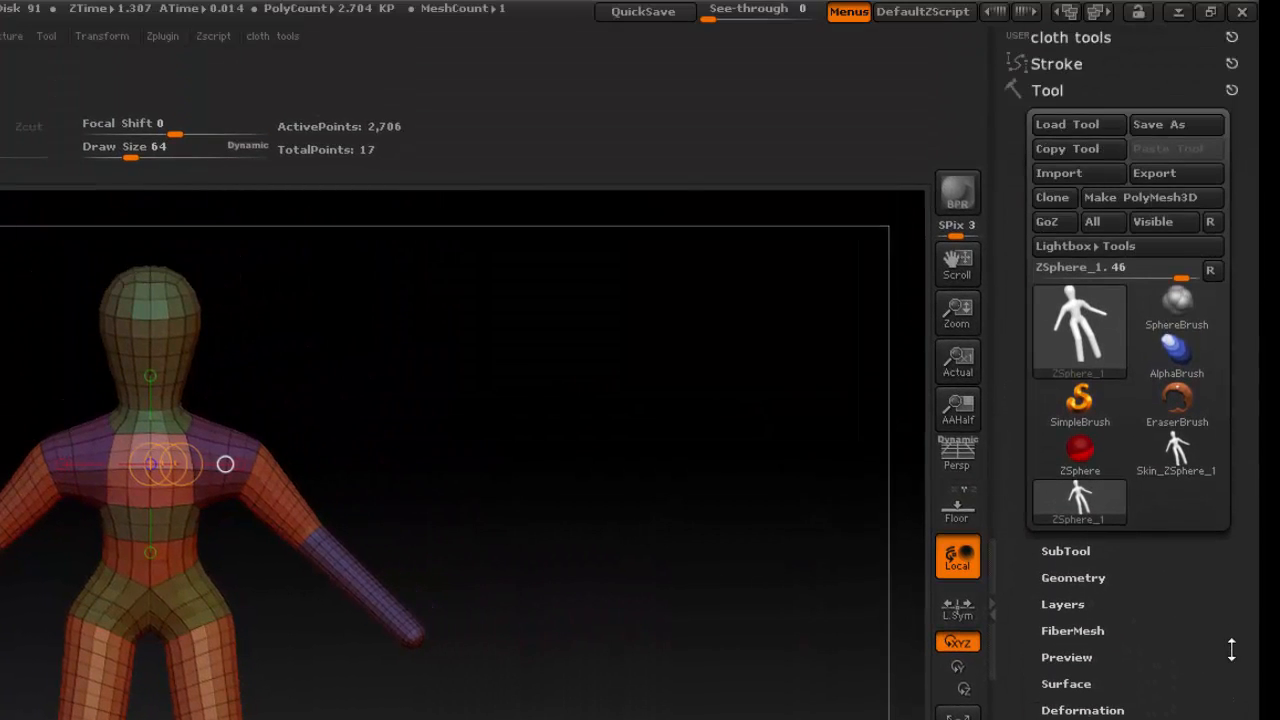
- End the ZSphere preview and switch to the Skin_ZSphere_1 mesh as the active tool
{"action": "key", "text": "a"}
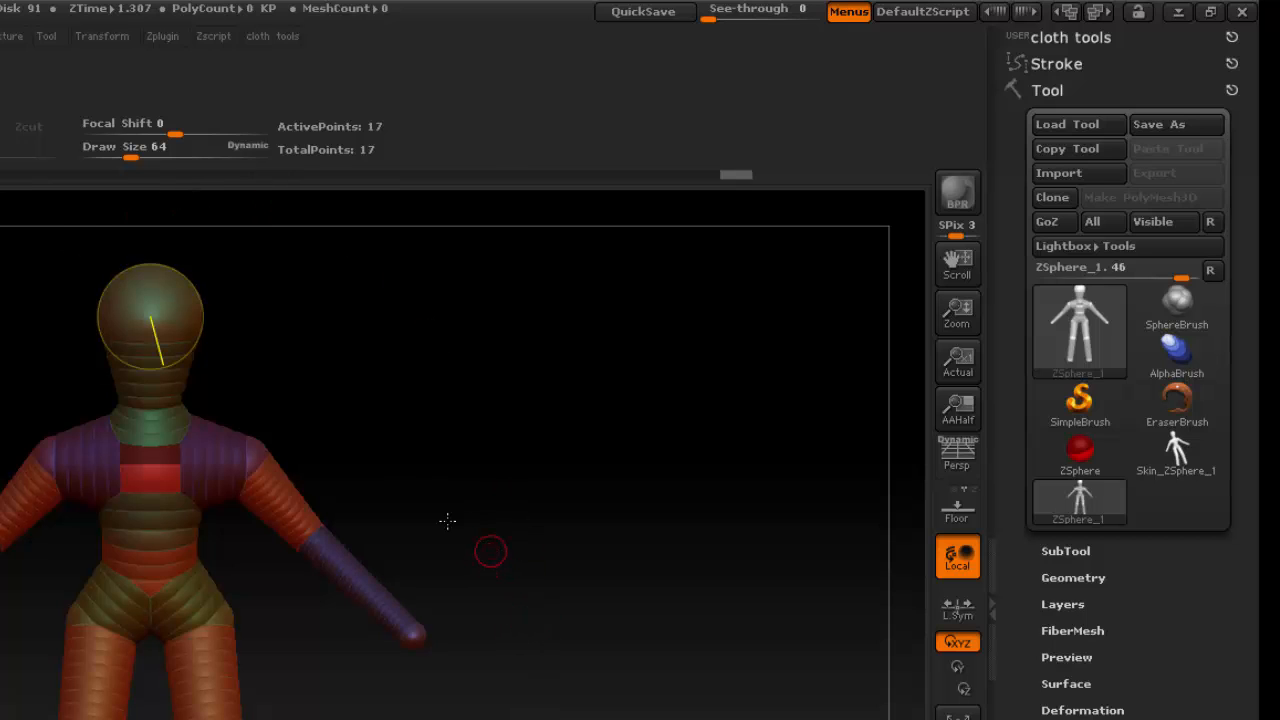
{"action": "left_click", "coordinate": [50, 40]}
{"action": "left_click_drag", "start_coordinate": [530, 590], "coordinate": [381, 401]}
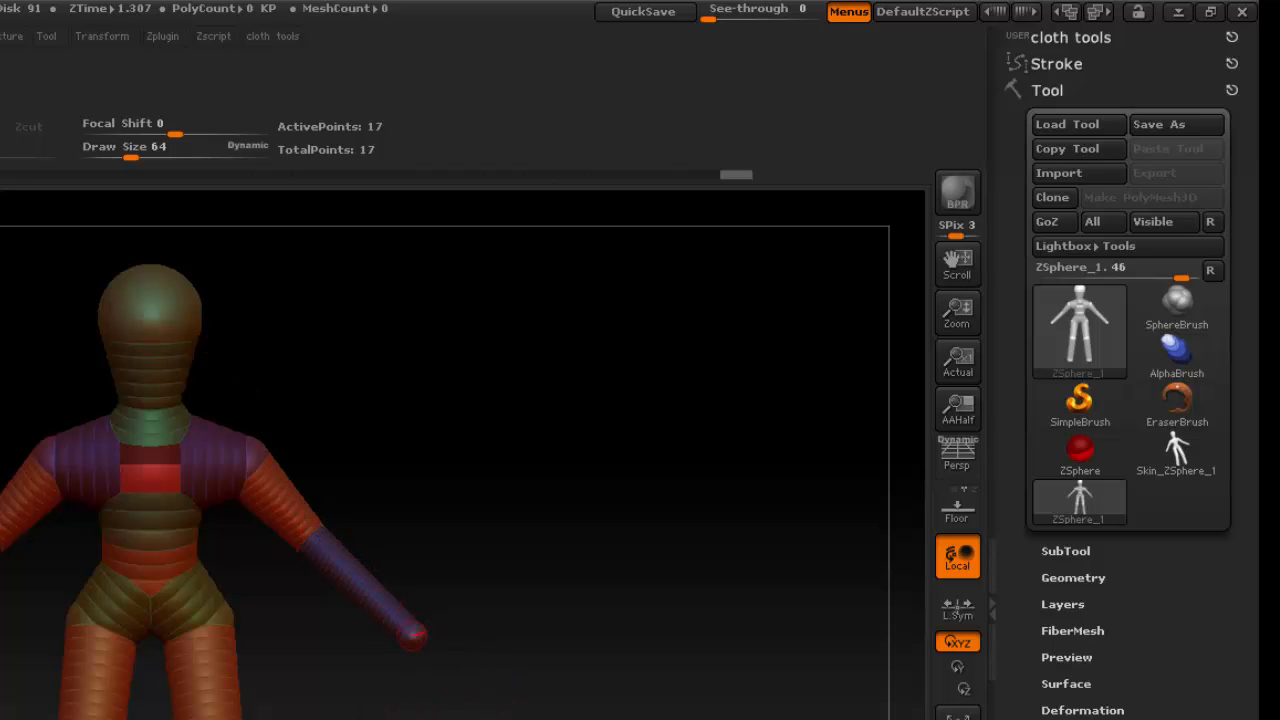
{"action": "mouse_move", "coordinate": [500, 560]}
{"action": "left_mouse_down"}
{"action": "mouse_move", "coordinate": [380, 604]}
{"action": "mouse_move", "coordinate": [498, 562]}
{"action": "left_mouse_up"}
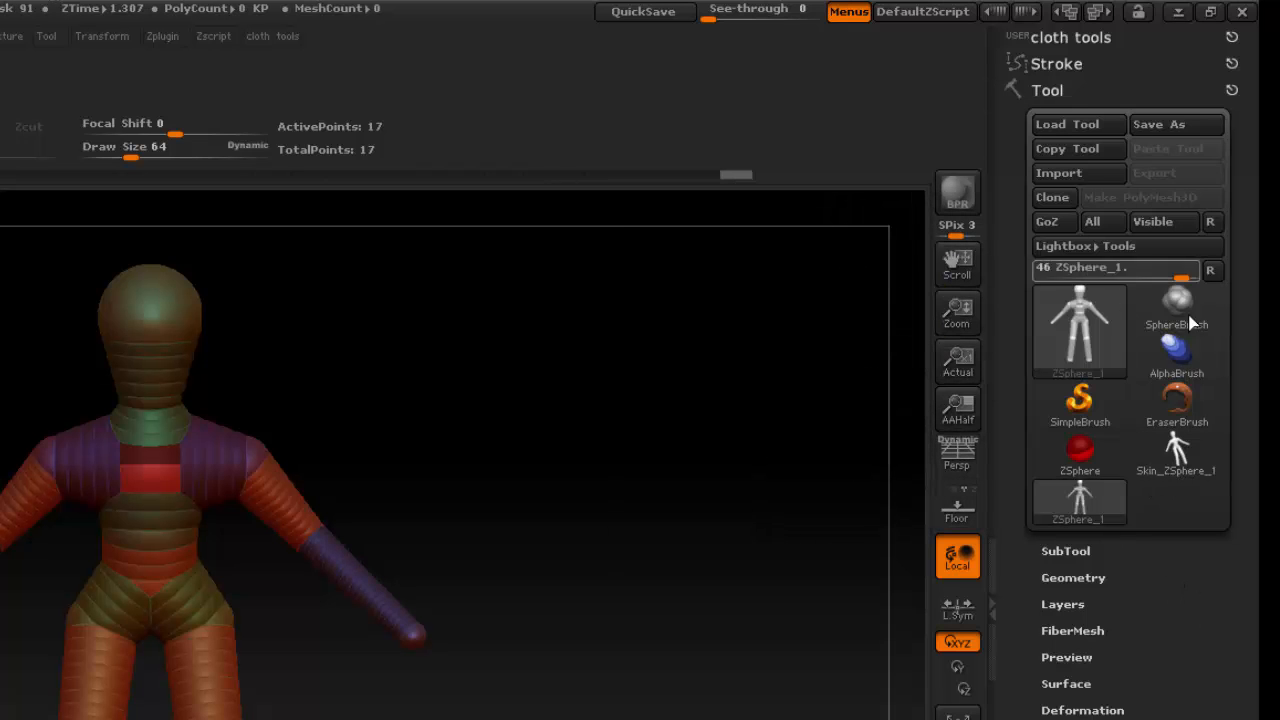
{"action": "left_click", "coordinate": [1200, 467]}
{"action": "left_click_drag", "start_coordinate": [820, 657], "coordinate": [556, 434]}
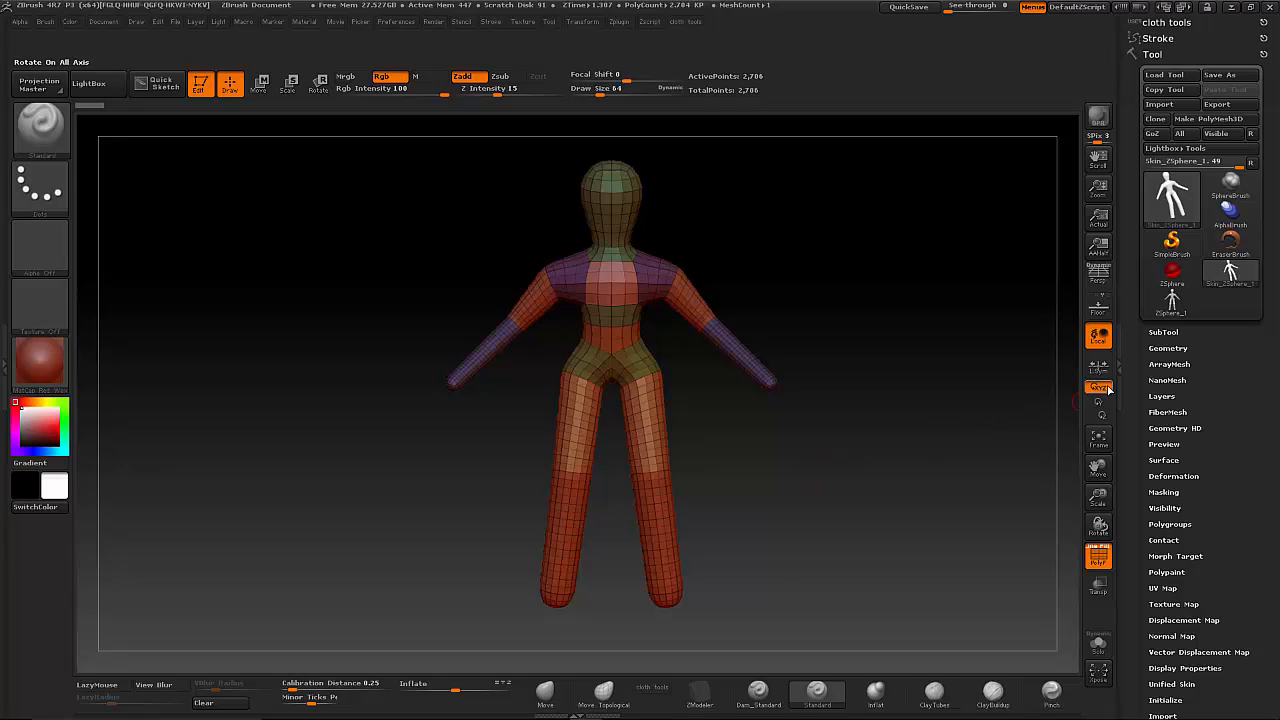
- Lower the skin mesh's subdivision level to 1 in its geometry settings
{"action": "left_click", "coordinate": [1172, 348]}
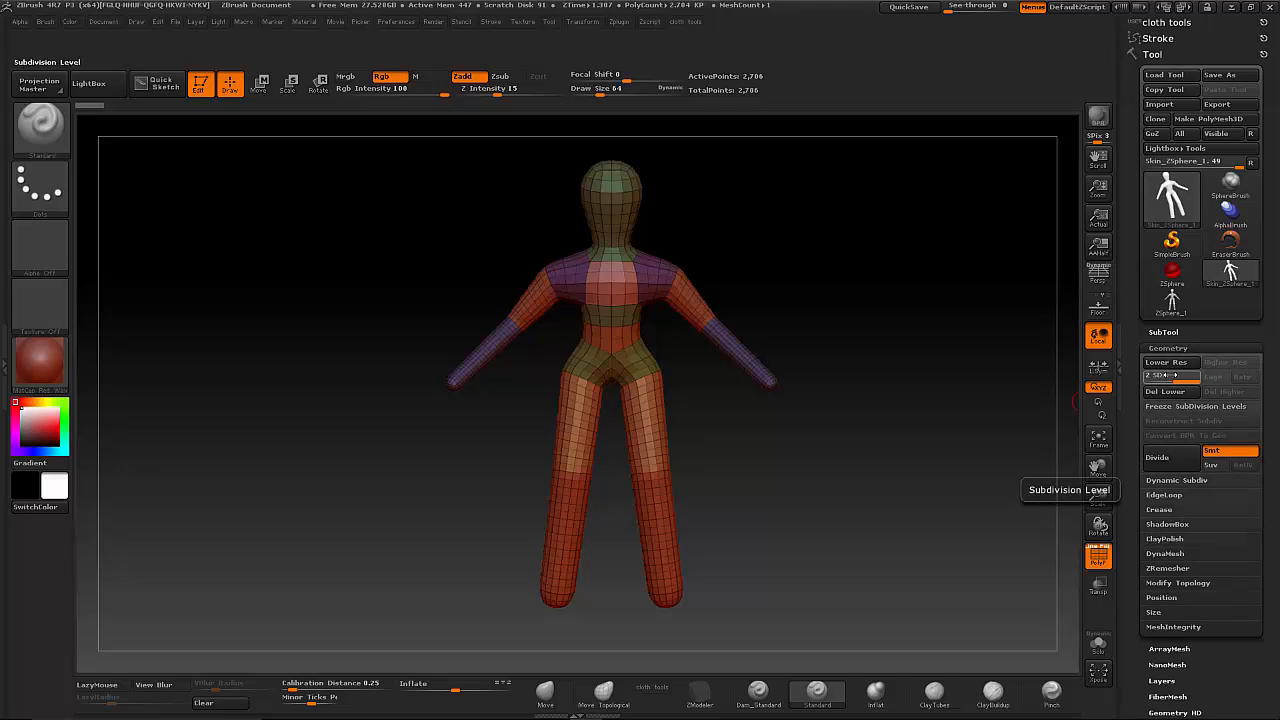
{"action": "left_click_drag", "start_coordinate": [1180, 379], "coordinate": [1156, 379]}
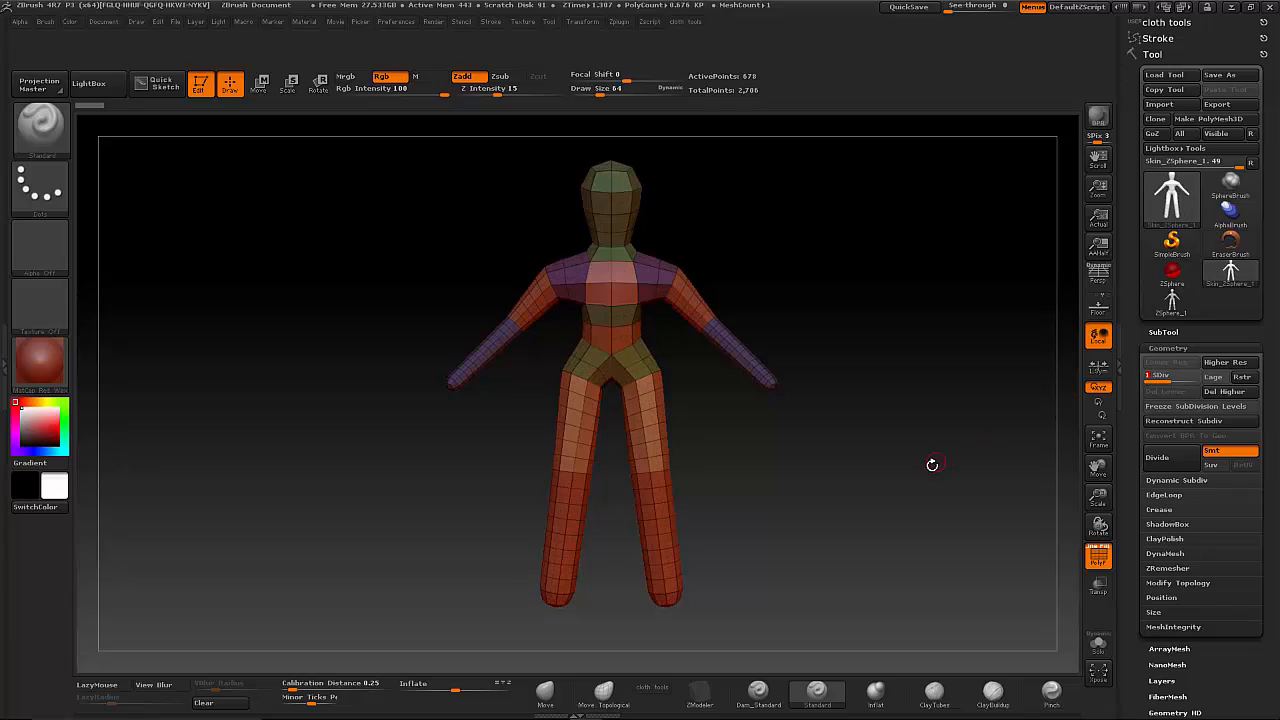
{"action": "left_click_drag", "start_coordinate": [914, 469], "coordinate": [852, 503]}
- Choose the Move Topological brush and set its draw size to 451
{"action": "left_click", "coordinate": [603, 690]}
{"action": "key", "text": "space"}
{"action": "left_click_drag", "start_coordinate": [860, 225], "coordinate": [890, 219]}
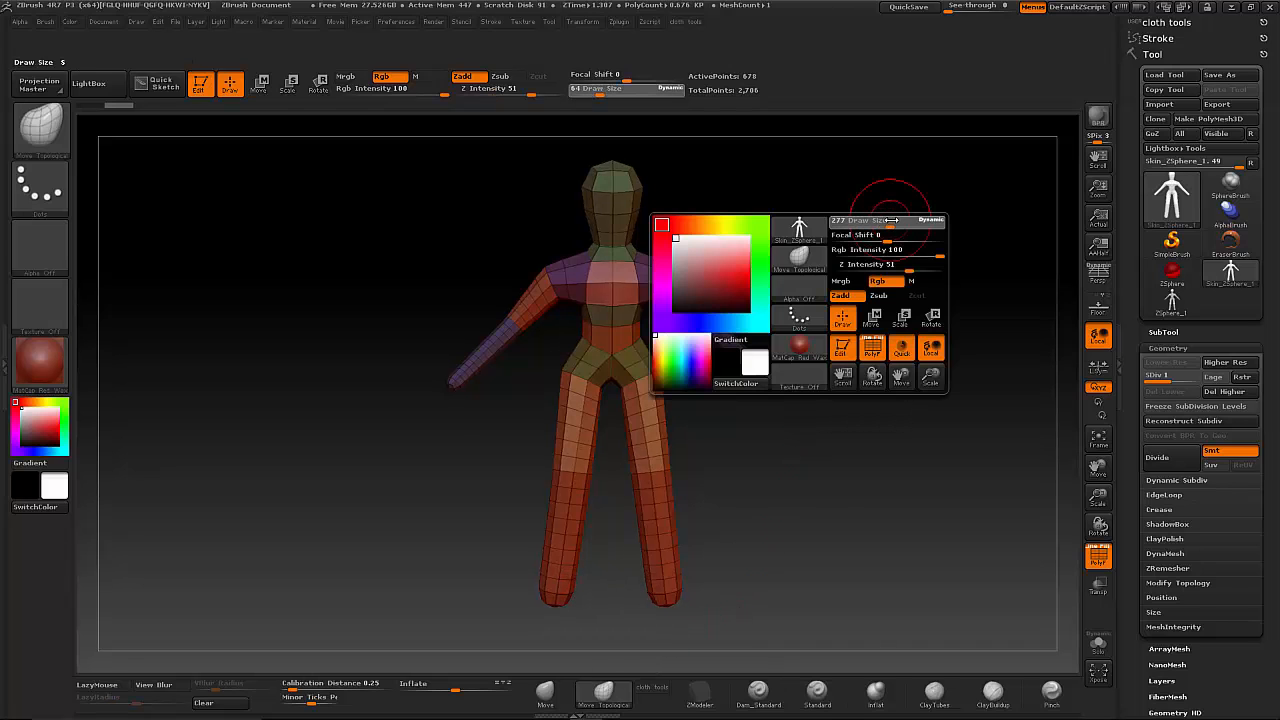
{"action": "key", "text": "ctrl"}
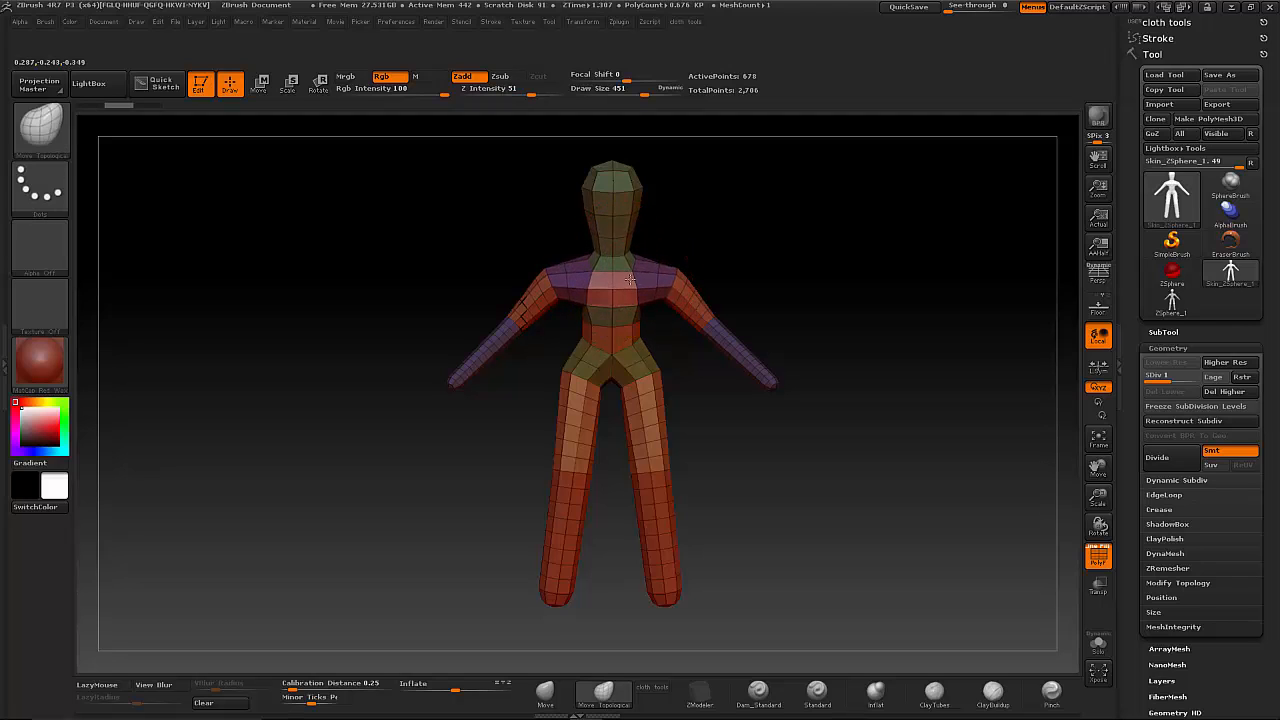
- Widen the mesh's waist, lower the crotch and reshape the legs with Move Topological, and undo the last stroke
{"action": "left_click_drag", "start_coordinate": [630, 280], "coordinate": [650, 326]}
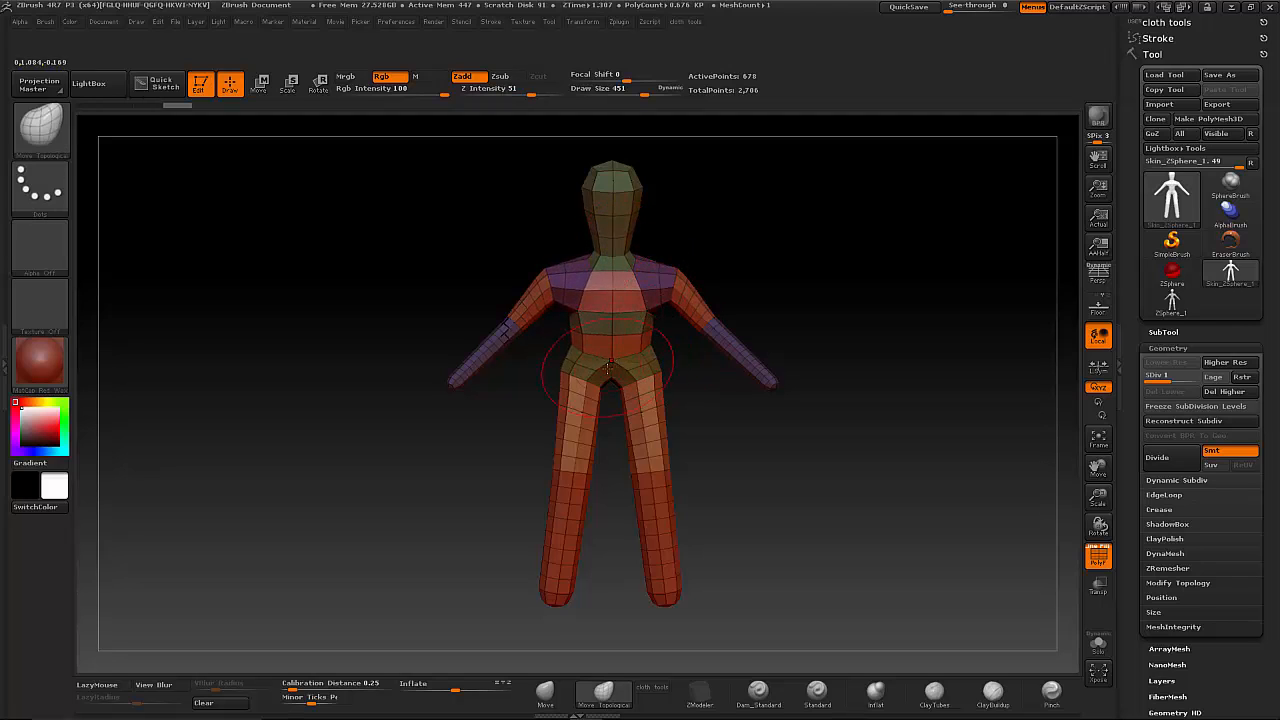
{"action": "mouse_move", "coordinate": [610, 372]}
{"action": "left_mouse_down"}
{"action": "mouse_move", "coordinate": [611, 425]}
{"action": "mouse_move", "coordinate": [569, 400]}
{"action": "mouse_move", "coordinate": [607, 417]}
{"action": "mouse_move", "coordinate": [624, 454]}
{"action": "mouse_move", "coordinate": [675, 460]}
{"action": "left_mouse_up"}
{"action": "left_click_drag", "start_coordinate": [639, 530], "coordinate": [652, 530]}
{"action": "mouse_move", "coordinate": [666, 598]}
{"action": "left_mouse_down"}
{"action": "mouse_move", "coordinate": [641, 591]}
{"action": "mouse_move", "coordinate": [660, 598]}
{"action": "left_mouse_up"}
{"action": "mouse_move", "coordinate": [771, 389]}
{"action": "left_mouse_down"}
{"action": "mouse_move", "coordinate": [784, 407]}
{"action": "mouse_move", "coordinate": [777, 398]}
{"action": "mouse_move", "coordinate": [731, 508]}
{"action": "mouse_move", "coordinate": [760, 480]}
{"action": "mouse_move", "coordinate": [811, 484]}
{"action": "left_mouse_up"}
{"action": "left_click_drag", "start_coordinate": [788, 427], "coordinate": [824, 588]}
{"action": "mouse_move", "coordinate": [860, 511]}
{"action": "left_mouse_down"}
{"action": "mouse_move", "coordinate": [914, 489]}
{"action": "mouse_move", "coordinate": [894, 465]}
{"action": "mouse_move", "coordinate": [802, 480]}
{"action": "mouse_move", "coordinate": [748, 472]}
{"action": "mouse_move", "coordinate": [782, 459]}
{"action": "left_mouse_up"}
{"action": "key", "text": "ctrl+z"}
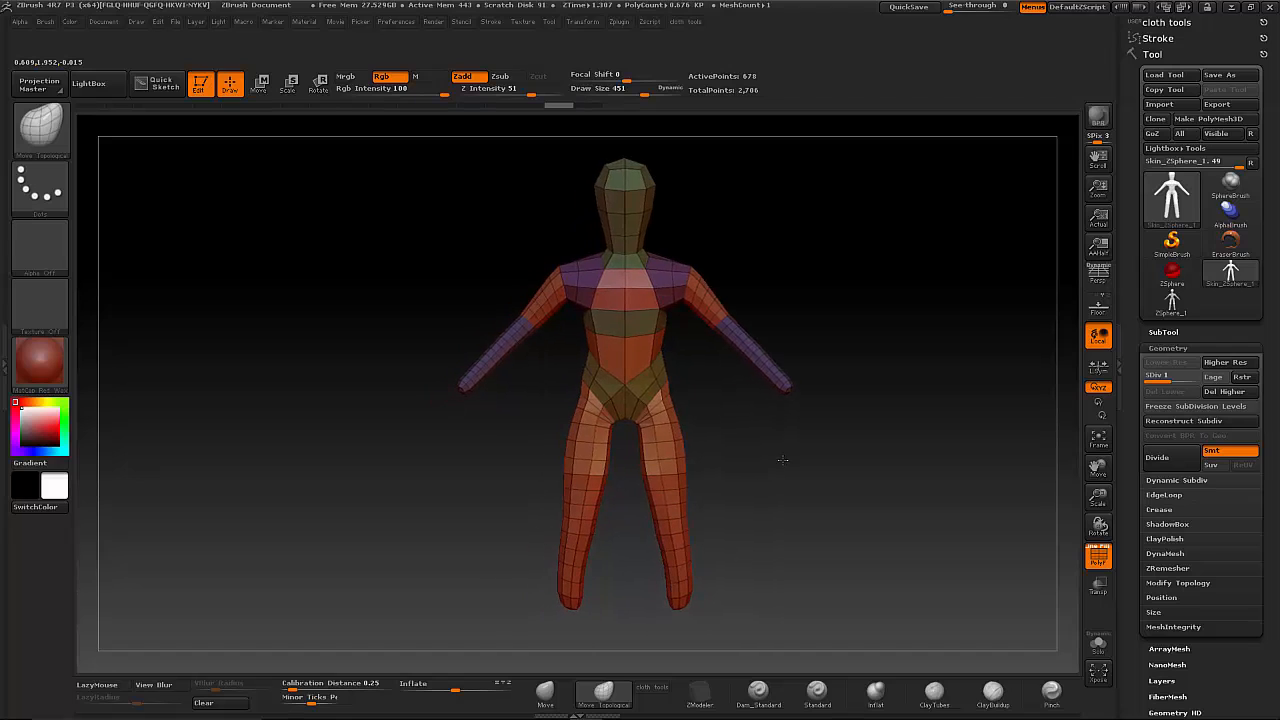
- Fully initialize ZBrush to clear all tools and the document
{"action": "left_click", "coordinate": [396, 21]}
{"action": "left_click", "coordinate": [430, 47]}
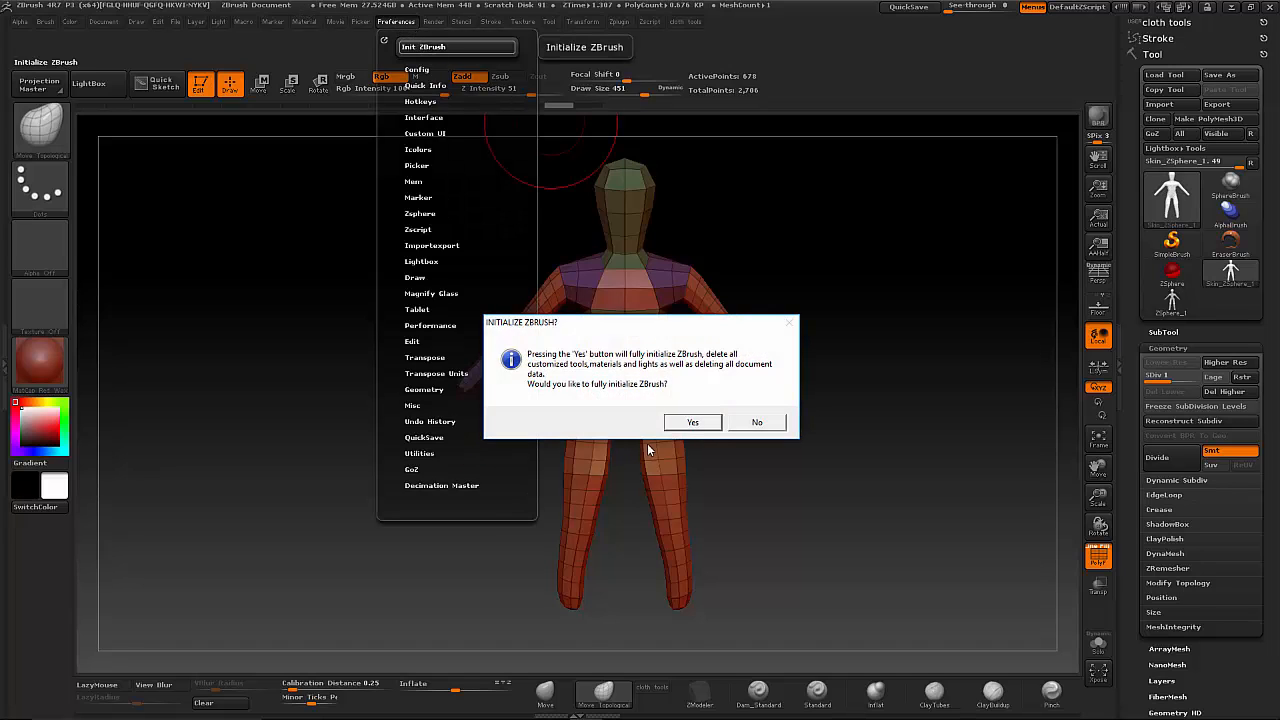
{"action": "left_click", "coordinate": [692, 422]}
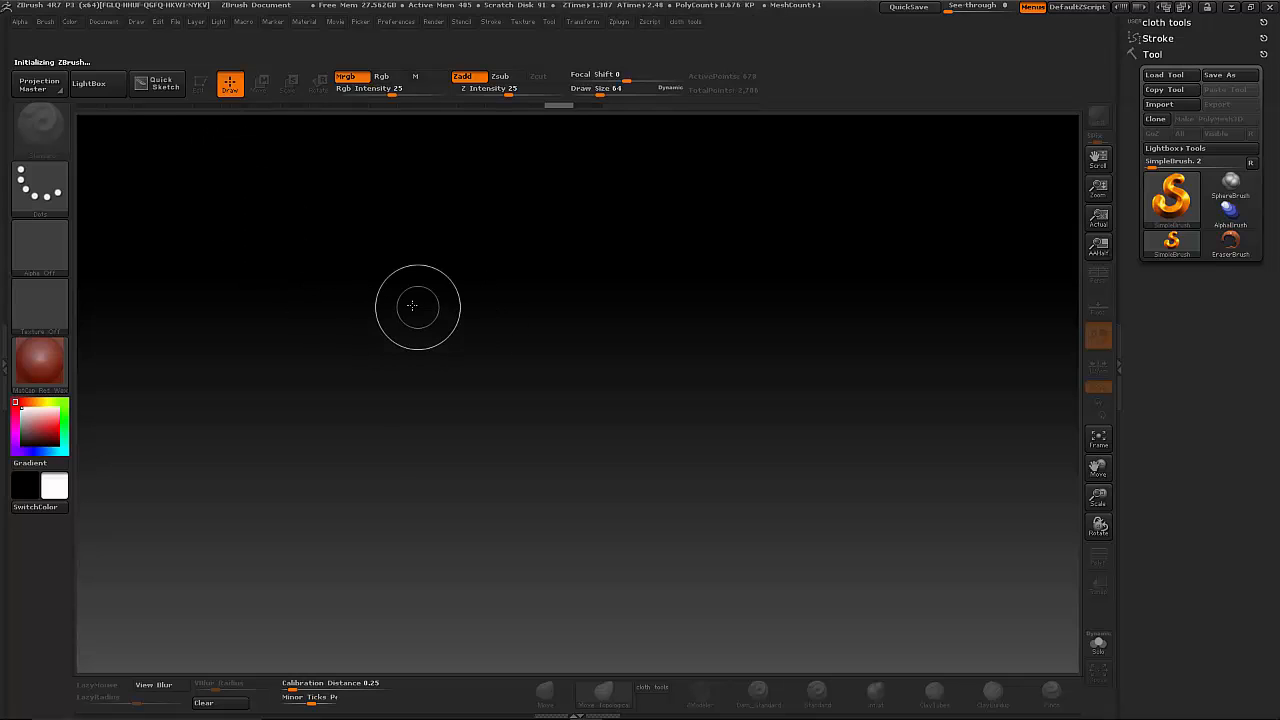
- Load the DefaultDynaWax64 sphere project from the LightBox projects
{"action": "left_click", "coordinate": [88, 83]}
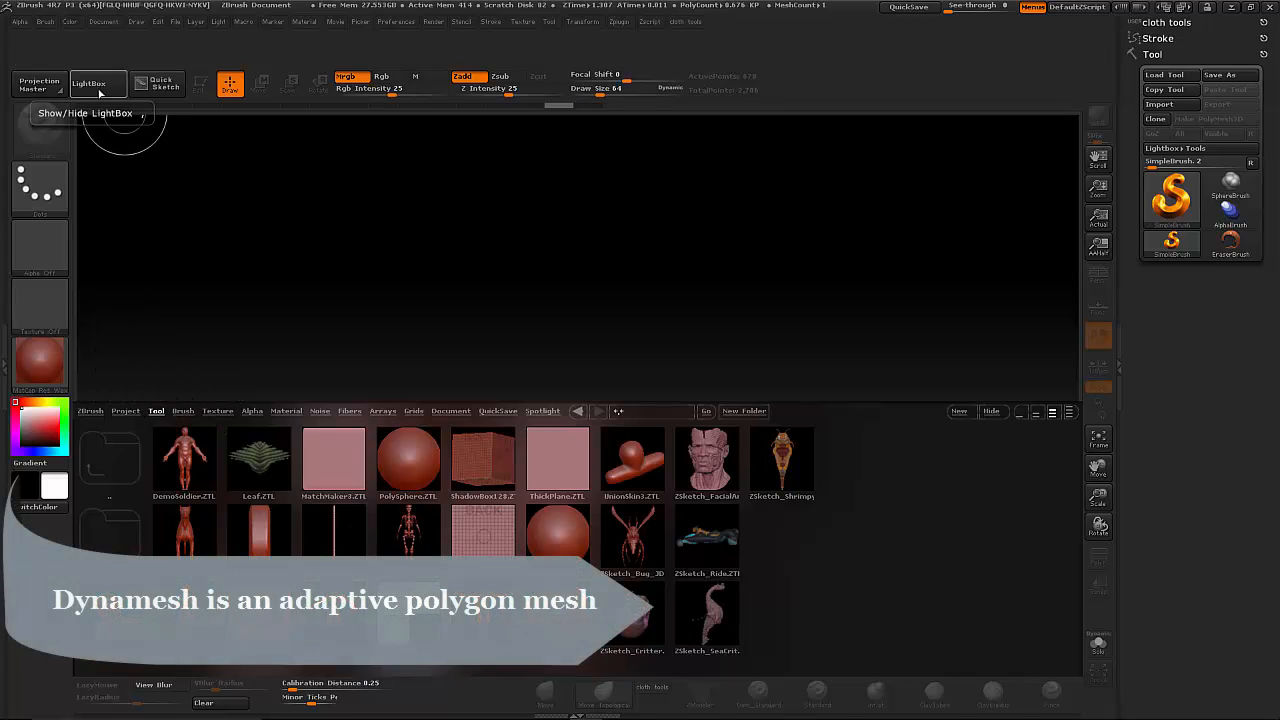
{"action": "left_click", "coordinate": [125, 411]}
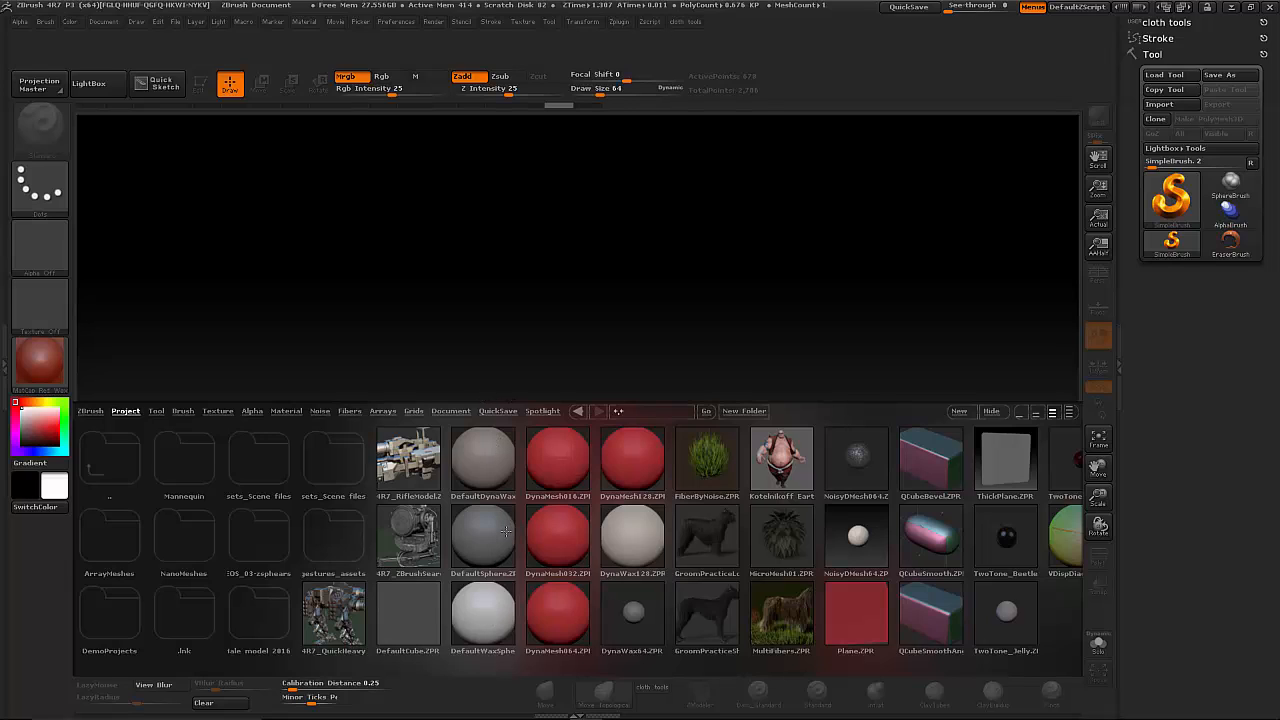
{"action": "double_click", "coordinate": [489, 457]}
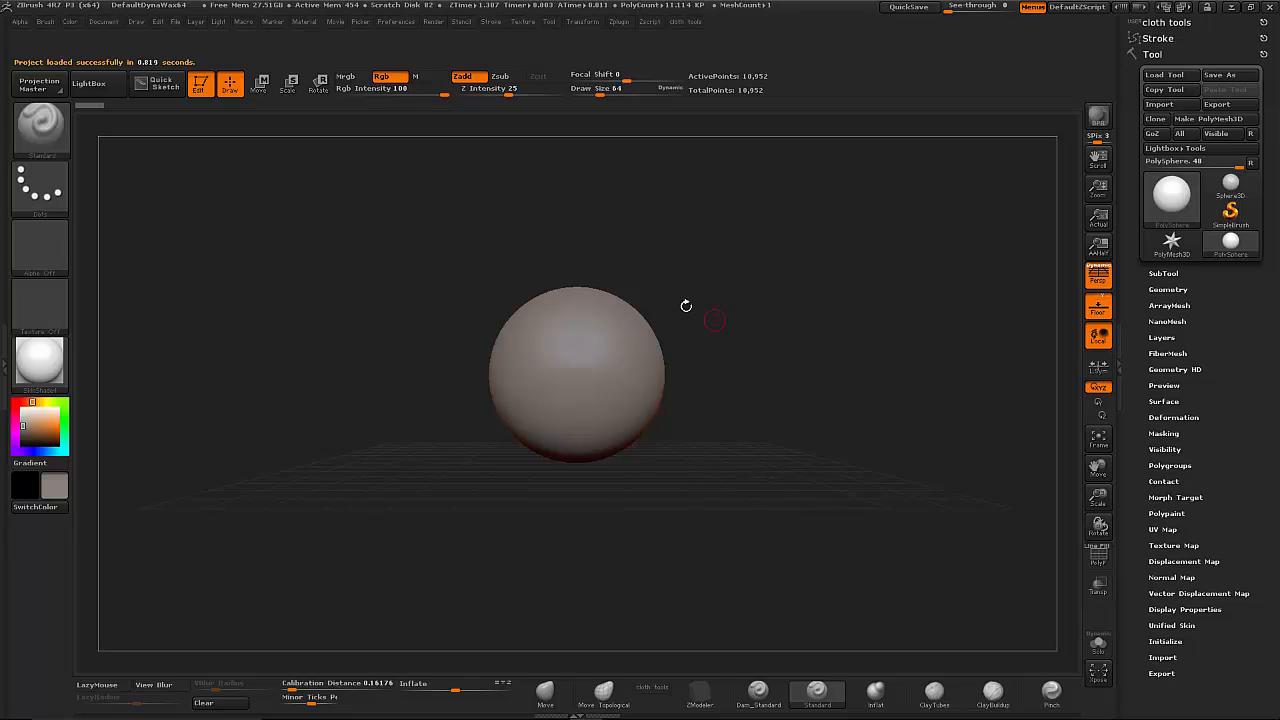
- Show the polyframe on the DynaMesh sphere and enlarge the sphere in the view
{"action": "left_click", "coordinate": [1099, 557]}
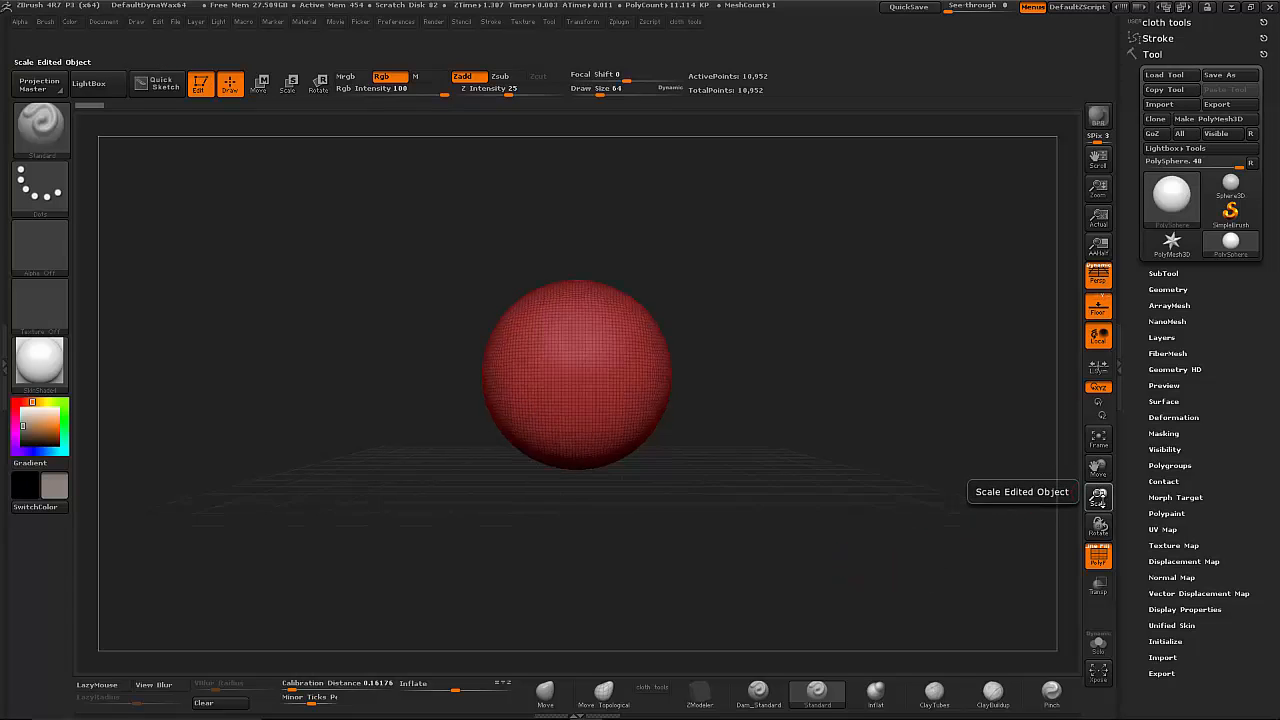
{"action": "mouse_move", "coordinate": [1098, 497]}
{"action": "left_mouse_down"}
{"action": "mouse_move", "coordinate": [1127, 597]}
{"action": "mouse_move", "coordinate": [1124, 461]}
{"action": "mouse_move", "coordinate": [1123, 503]}
{"action": "left_mouse_up"}
{"action": "left_click_drag", "start_coordinate": [778, 440], "coordinate": [788, 446], "text": "alt"}
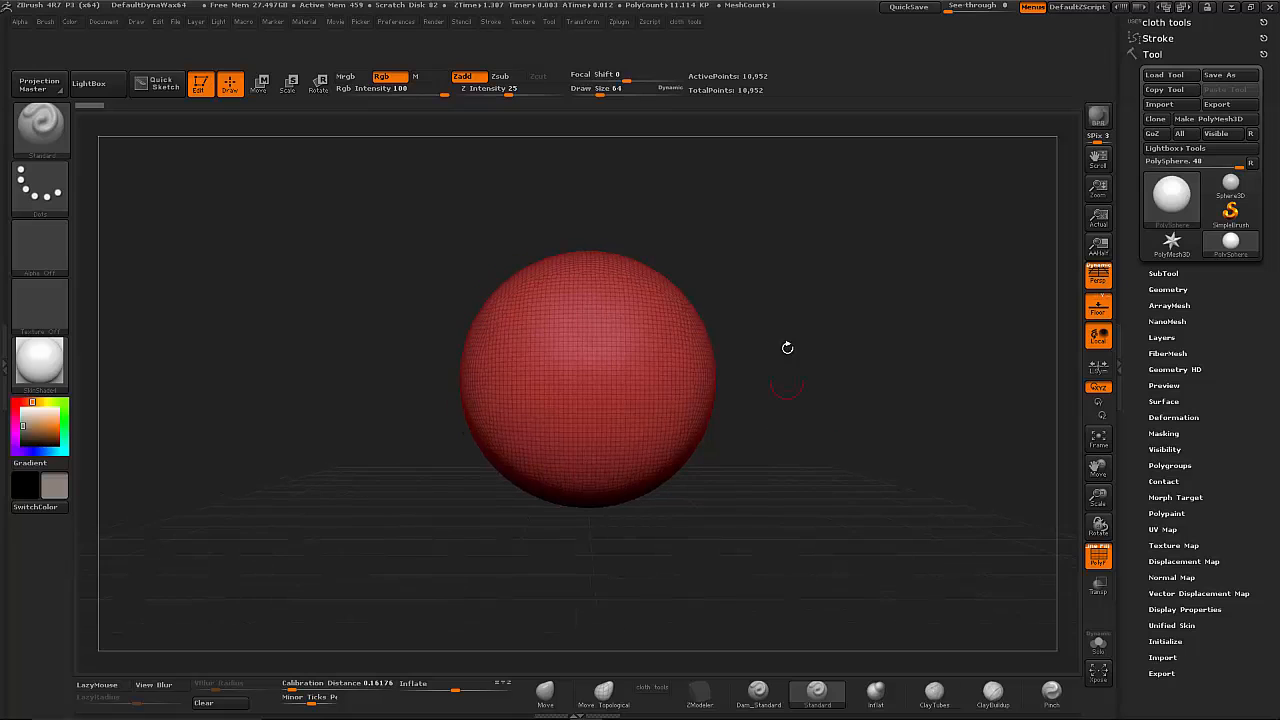
- Pull the sphere's upper sides outward into two long symmetrical points using Move Topological at draw size 332
{"action": "left_click_drag", "start_coordinate": [600, 92], "coordinate": [634, 93]}
{"action": "left_click_drag", "start_coordinate": [727, 293], "coordinate": [695, 288], "text": "alt"}
{"action": "mouse_move", "coordinate": [767, 373]}
{"action": "left_mouse_down"}
{"action": "mouse_move", "coordinate": [762, 411]}
{"action": "mouse_move", "coordinate": [723, 388]}
{"action": "left_mouse_up"}
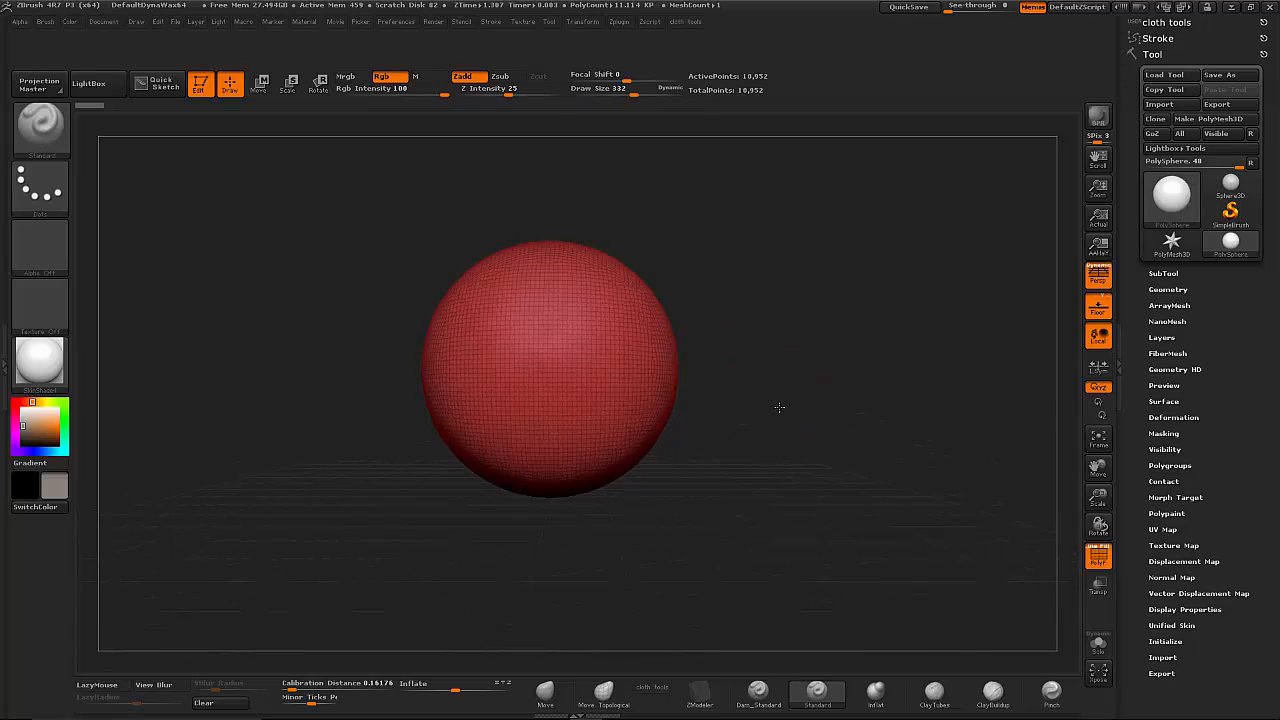
{"action": "left_click", "coordinate": [604, 692]}
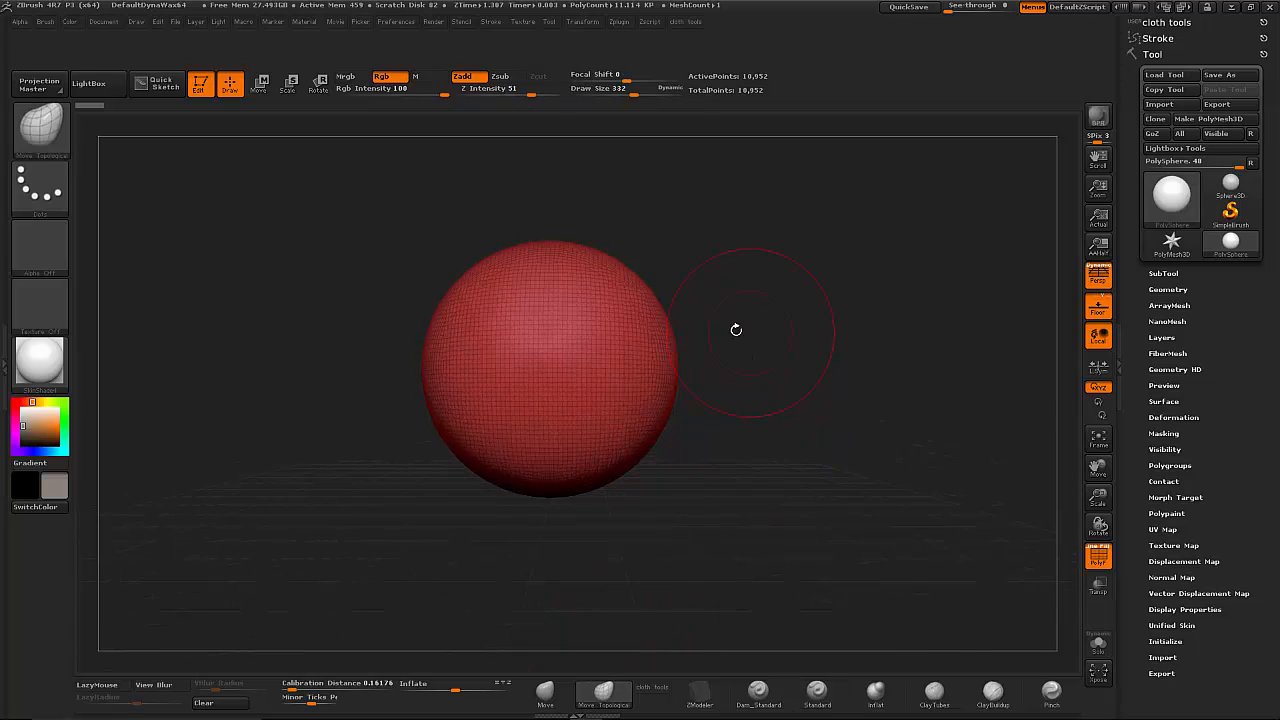
{"action": "left_click_drag", "start_coordinate": [651, 310], "coordinate": [885, 298]}
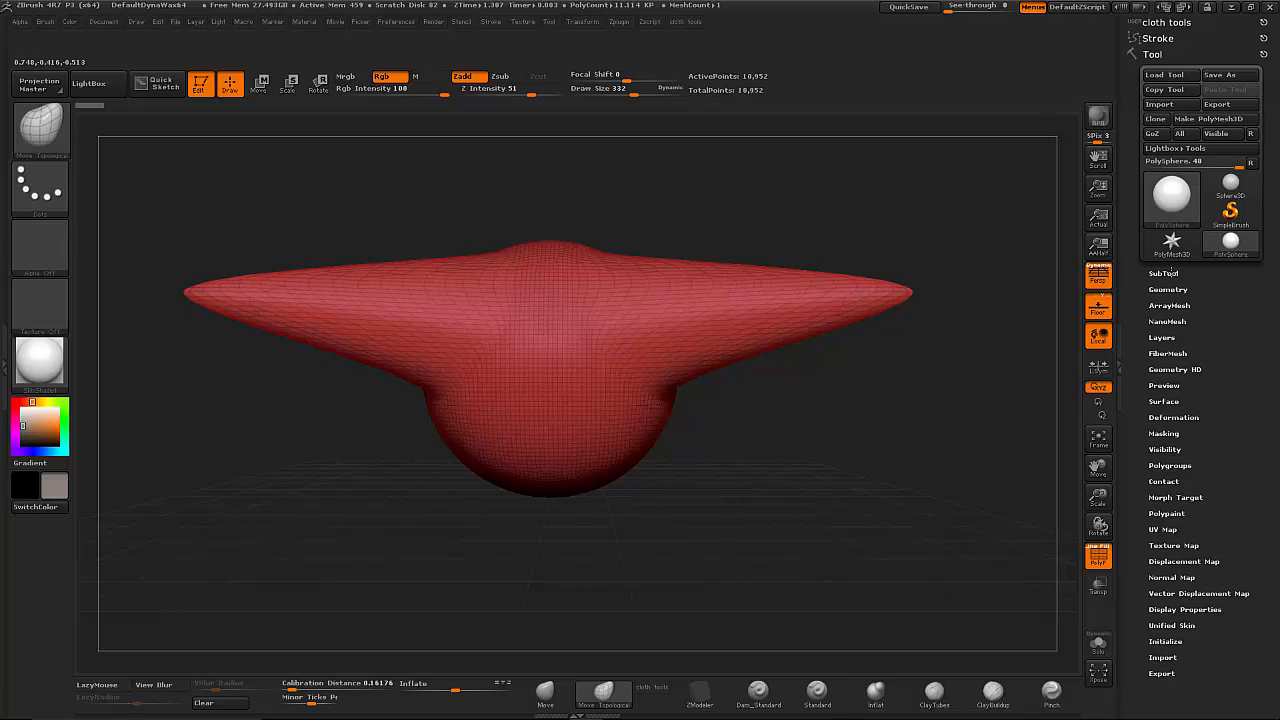
- Slim the undersides of both arms and raise rounded shoulders with Move Topological at draw size 332
{"action": "left_click_drag", "start_coordinate": [700, 357], "coordinate": [711, 303]}
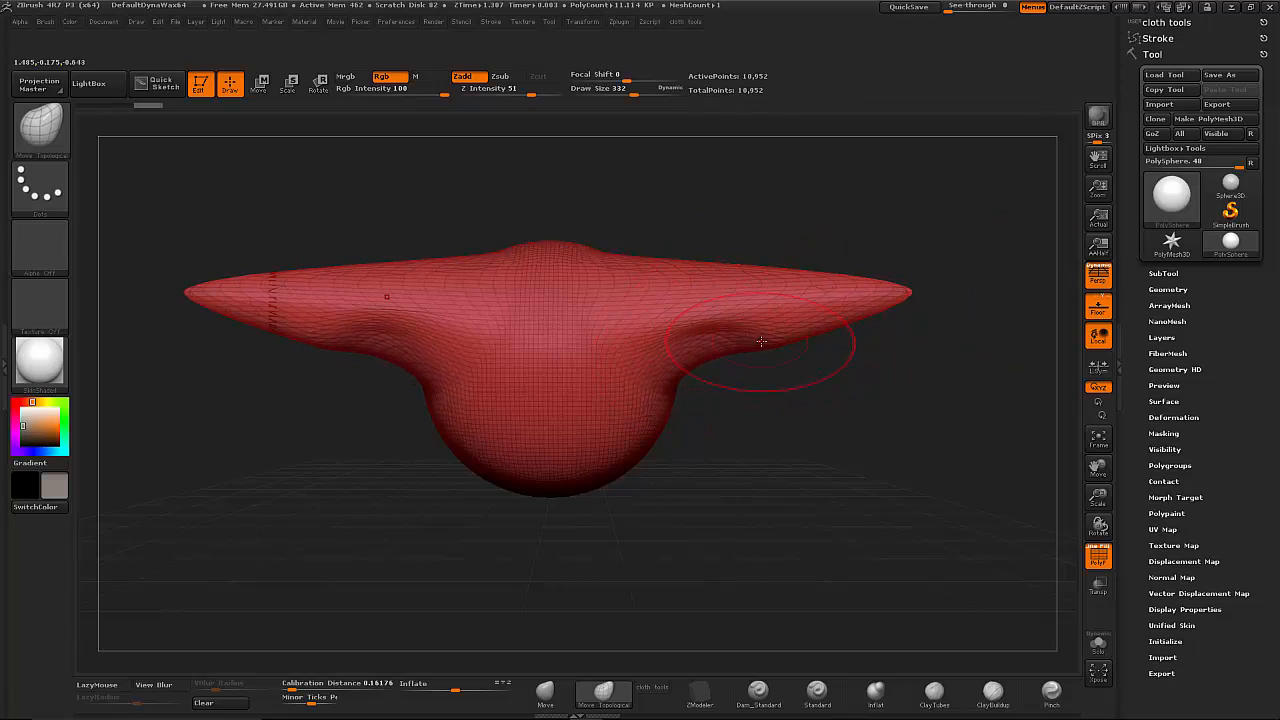
{"action": "left_click_drag", "start_coordinate": [770, 340], "coordinate": [762, 315]}
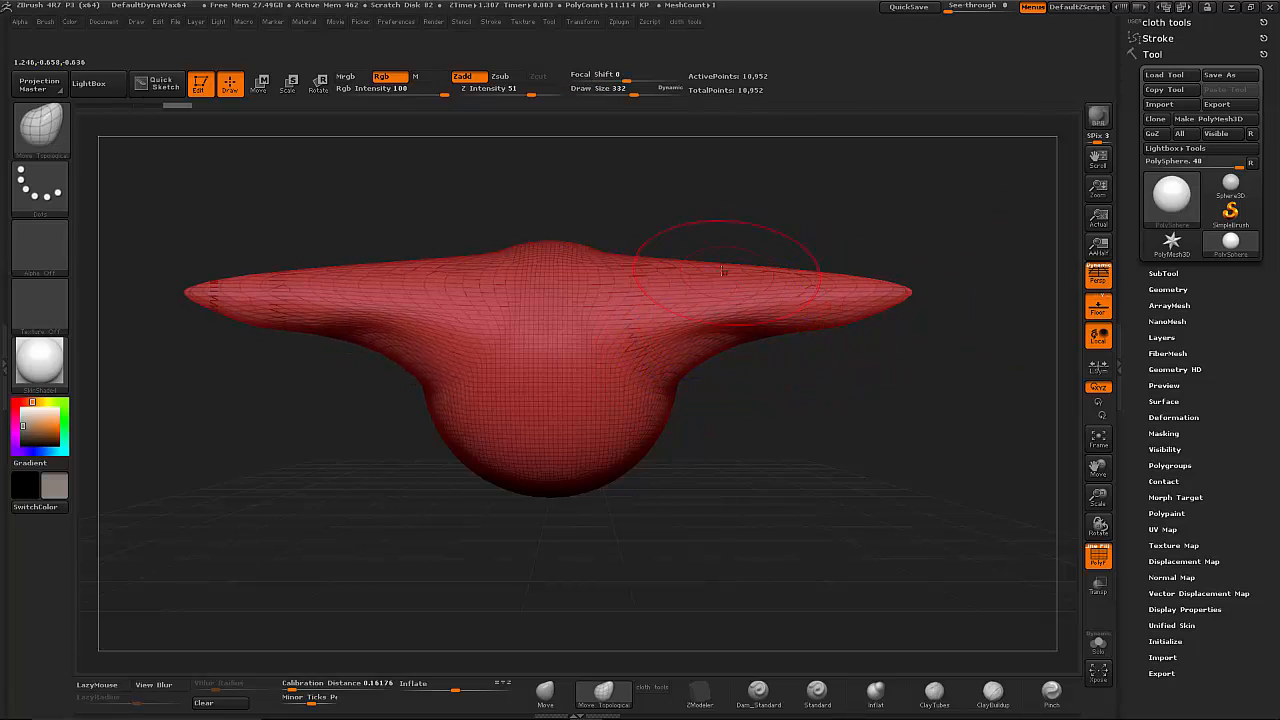
{"action": "left_click_drag", "start_coordinate": [690, 262], "coordinate": [704, 202]}
{"action": "left_click_drag", "start_coordinate": [740, 289], "coordinate": [745, 271]}
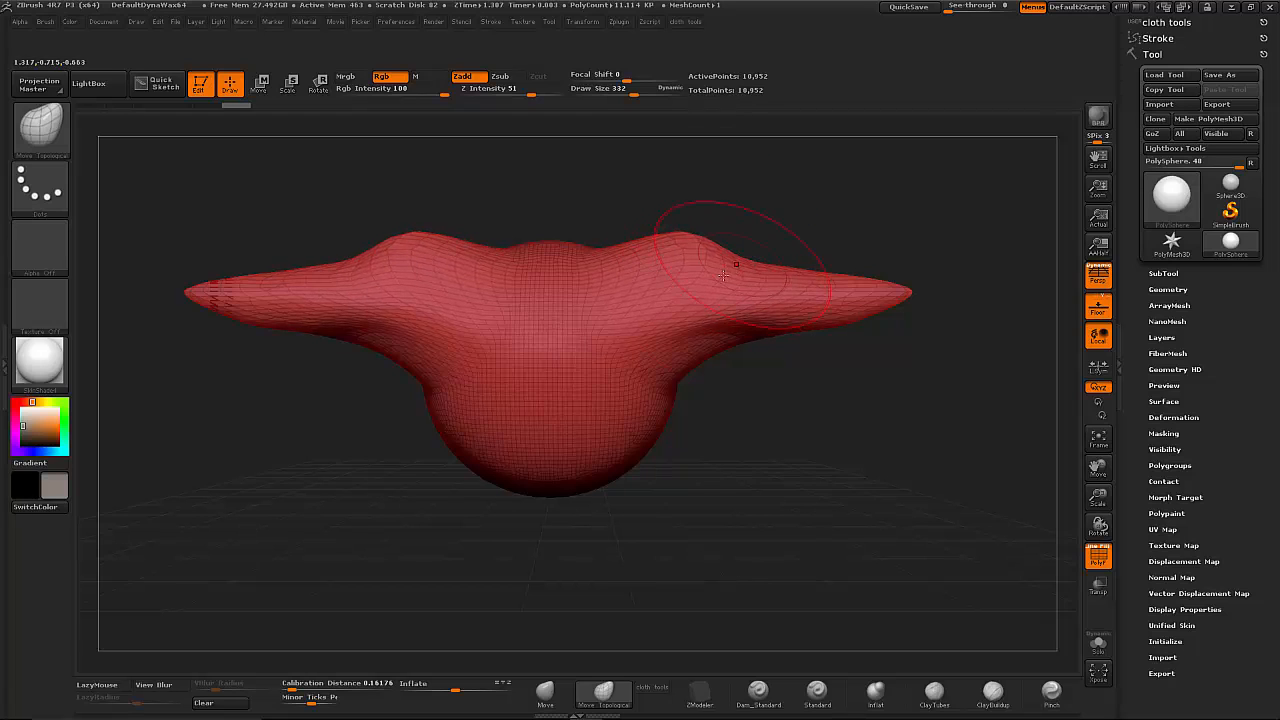
{"action": "left_click_drag", "start_coordinate": [676, 354], "coordinate": [663, 338]}
- Pull the sphere's lower part down into a blocky torso, then smooth the torso and shoulders
{"action": "left_click_drag", "start_coordinate": [610, 464], "coordinate": [609, 540]}
{"action": "mouse_move", "coordinate": [650, 434]}
{"action": "left_mouse_down"}
{"action": "mouse_move", "coordinate": [662, 487]}
{"action": "mouse_move", "coordinate": [700, 470]}
{"action": "mouse_move", "coordinate": [740, 500]}
{"action": "mouse_move", "coordinate": [778, 506]}
{"action": "left_mouse_up"}
{"action": "left_click_drag", "start_coordinate": [790, 518], "coordinate": [882, 524]}
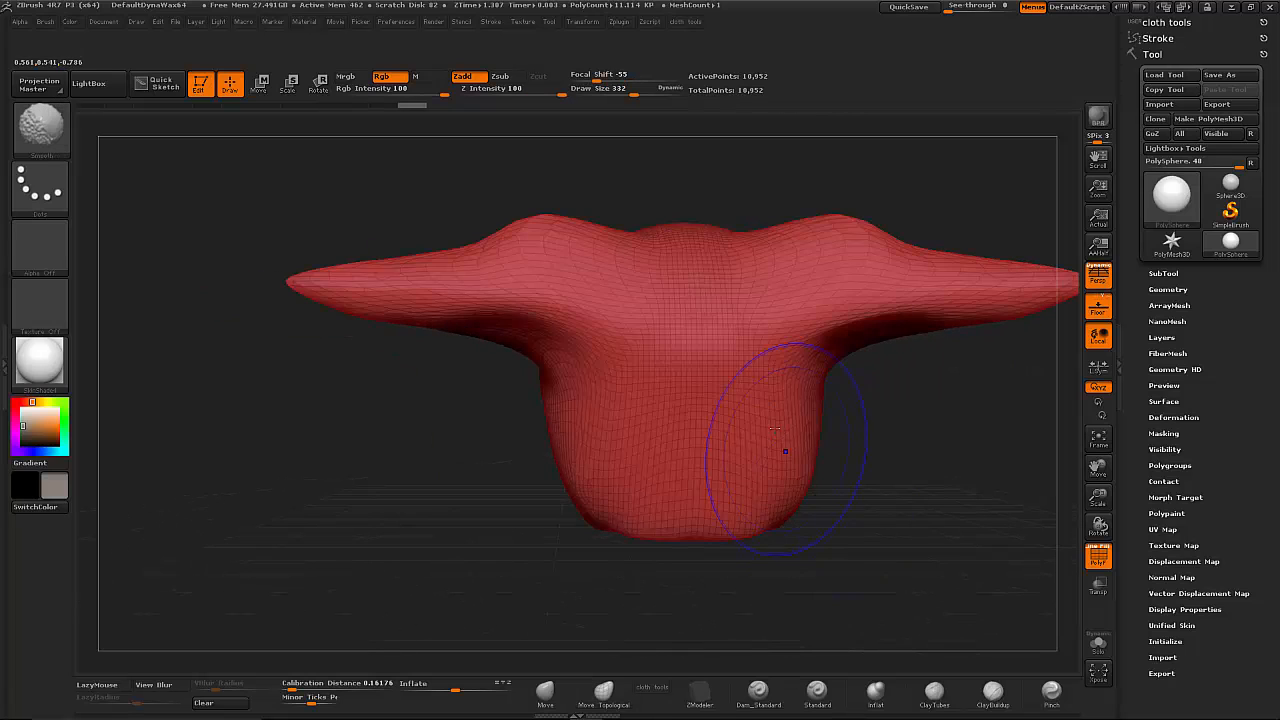
{"action": "left_click_drag", "start_coordinate": [786, 449], "coordinate": [900, 328], "text": "shift"}
{"action": "mouse_move", "coordinate": [825, 233]}
{"action": "left_mouse_down", "text": "shift"}
{"action": "mouse_move", "coordinate": [872, 228]}
{"action": "mouse_move", "coordinate": [890, 258]}
{"action": "left_mouse_up", "text": "shift"}
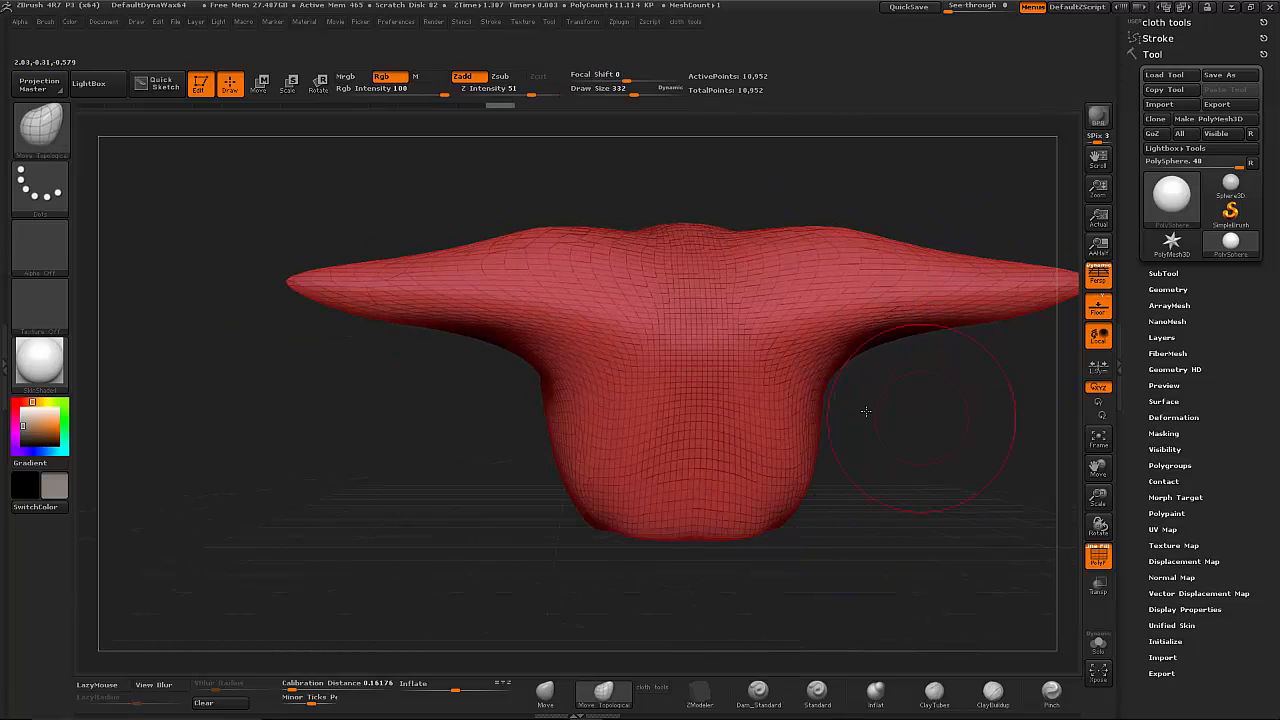
- Bend both arms downward toward their tips and lift the shoulders slightly with Move Topological
{"action": "left_click_drag", "start_coordinate": [870, 410], "coordinate": [584, 408], "text": "alt"}
{"action": "left_click_drag", "start_coordinate": [578, 352], "coordinate": [591, 322]}
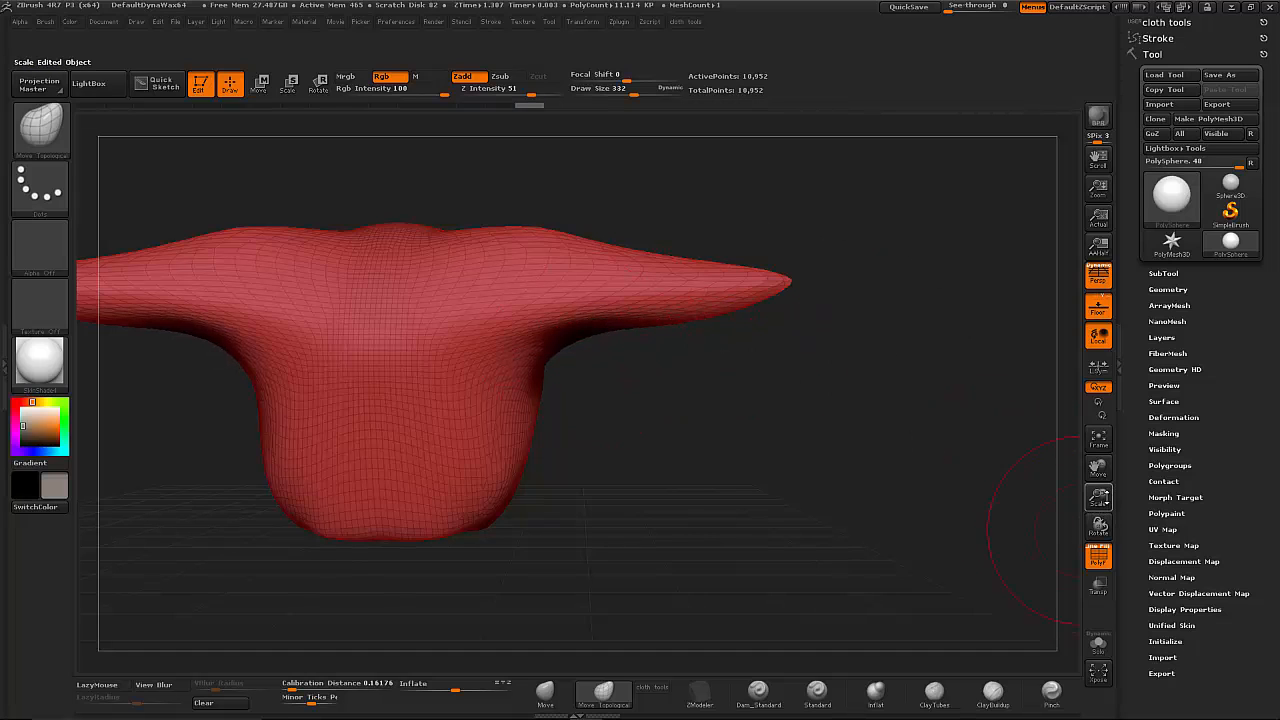
{"action": "left_click_drag", "start_coordinate": [1098, 497], "coordinate": [996, 450]}
{"action": "mouse_move", "coordinate": [692, 308]}
{"action": "left_mouse_down"}
{"action": "mouse_move", "coordinate": [777, 363]}
{"action": "mouse_move", "coordinate": [934, 398]}
{"action": "left_mouse_up"}
{"action": "mouse_move", "coordinate": [752, 300]}
{"action": "left_mouse_down", "text": "shift"}
{"action": "mouse_move", "coordinate": [782, 343]}
{"action": "mouse_move", "coordinate": [768, 345]}
{"action": "left_mouse_up", "text": "shift"}
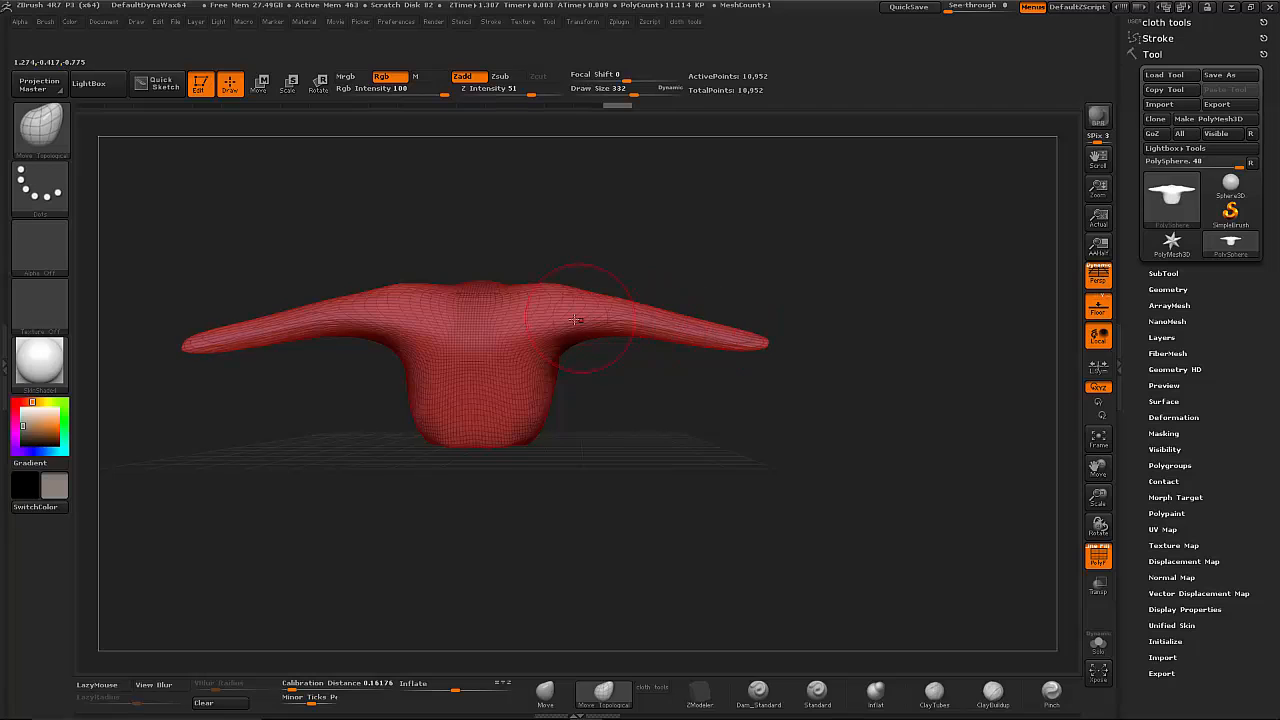
{"action": "left_click_drag", "start_coordinate": [575, 319], "coordinate": [531, 264]}
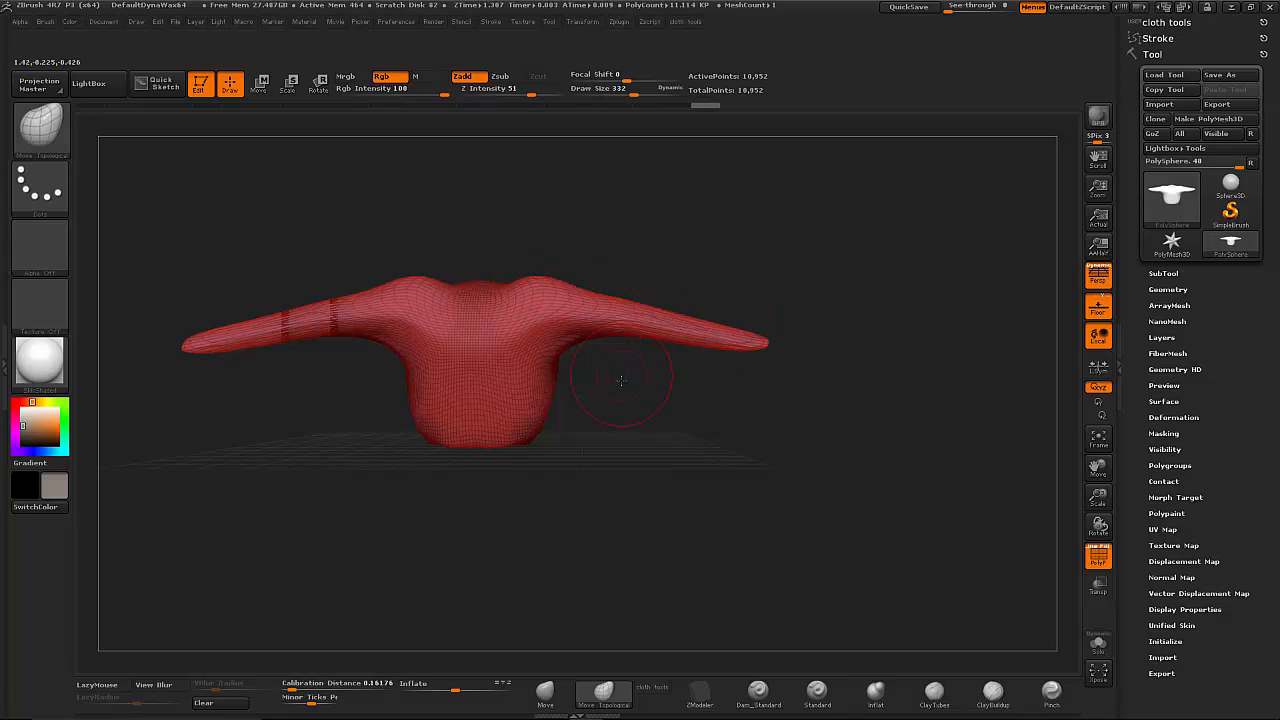
{"action": "mouse_move", "coordinate": [621, 380]}
{"action": "left_mouse_down"}
{"action": "mouse_move", "coordinate": [649, 414]}
{"action": "mouse_move", "coordinate": [772, 468]}
{"action": "mouse_move", "coordinate": [646, 423]}
{"action": "left_mouse_up"}
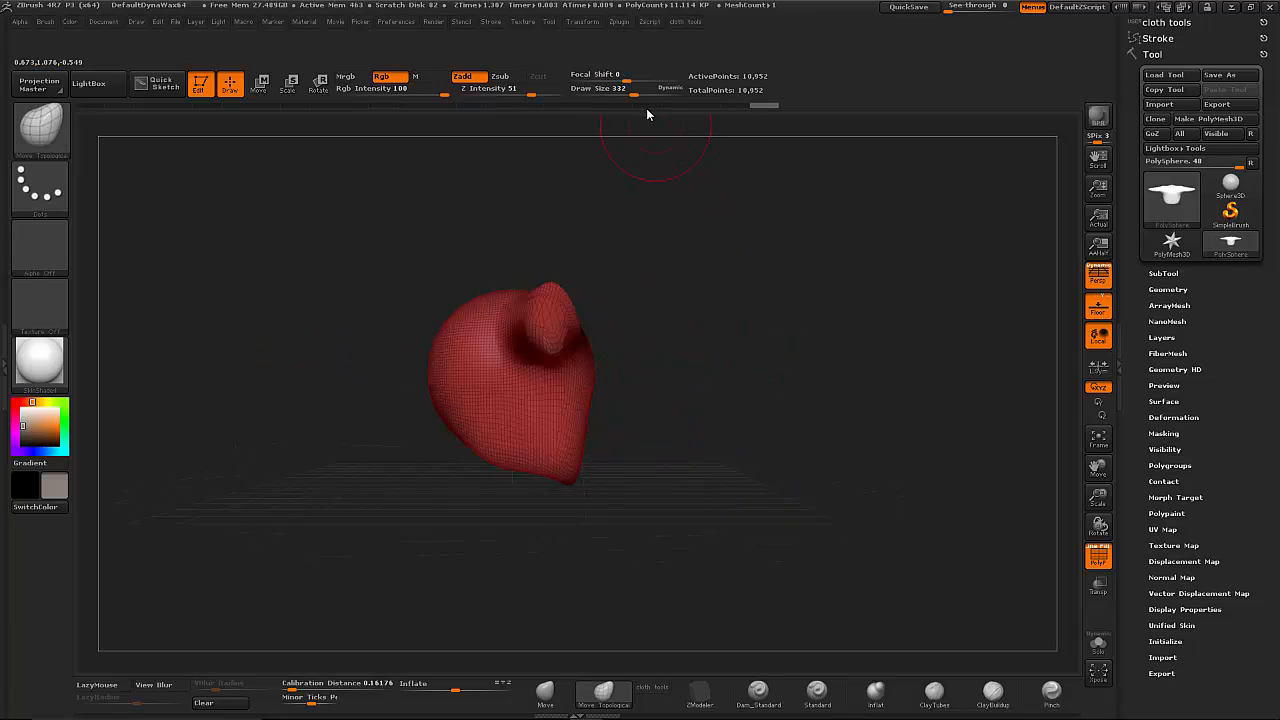
- Set the draw size to 539 and flatten the torso's bulge in side view into a slimmer profile
{"action": "left_click_drag", "start_coordinate": [634, 90], "coordinate": [650, 90]}
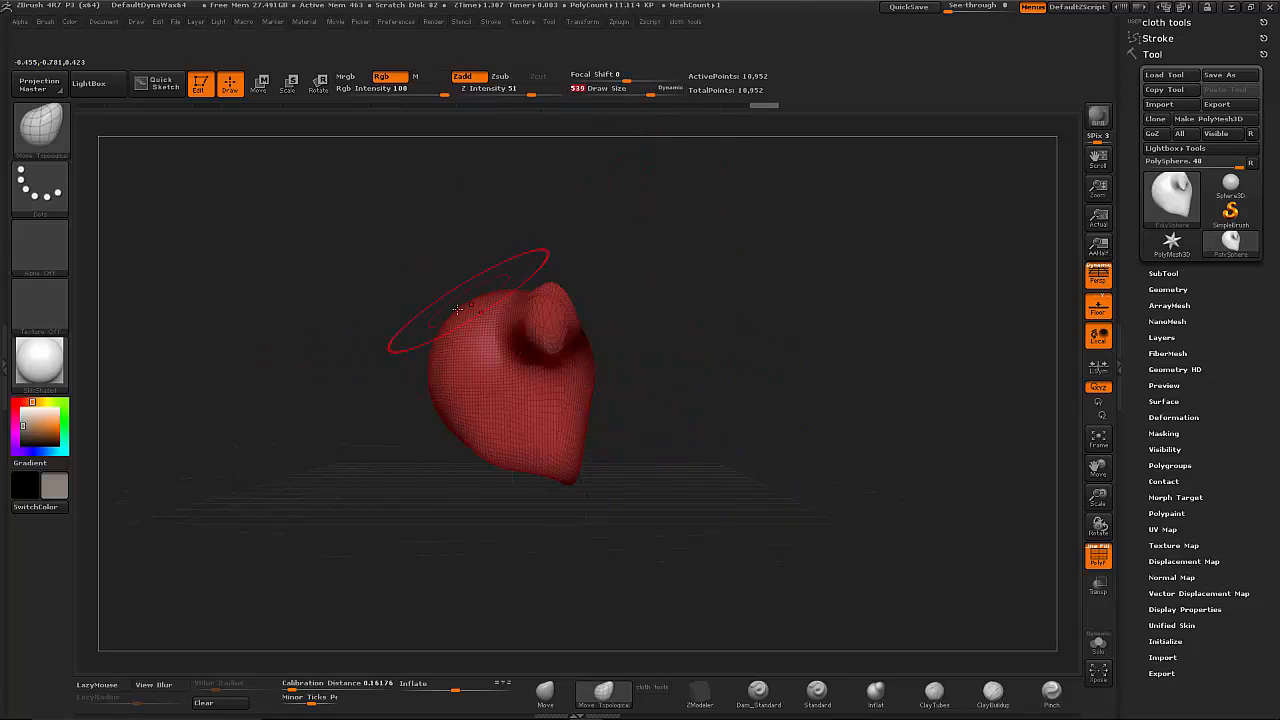
{"action": "left_click_drag", "start_coordinate": [432, 410], "coordinate": [471, 398]}
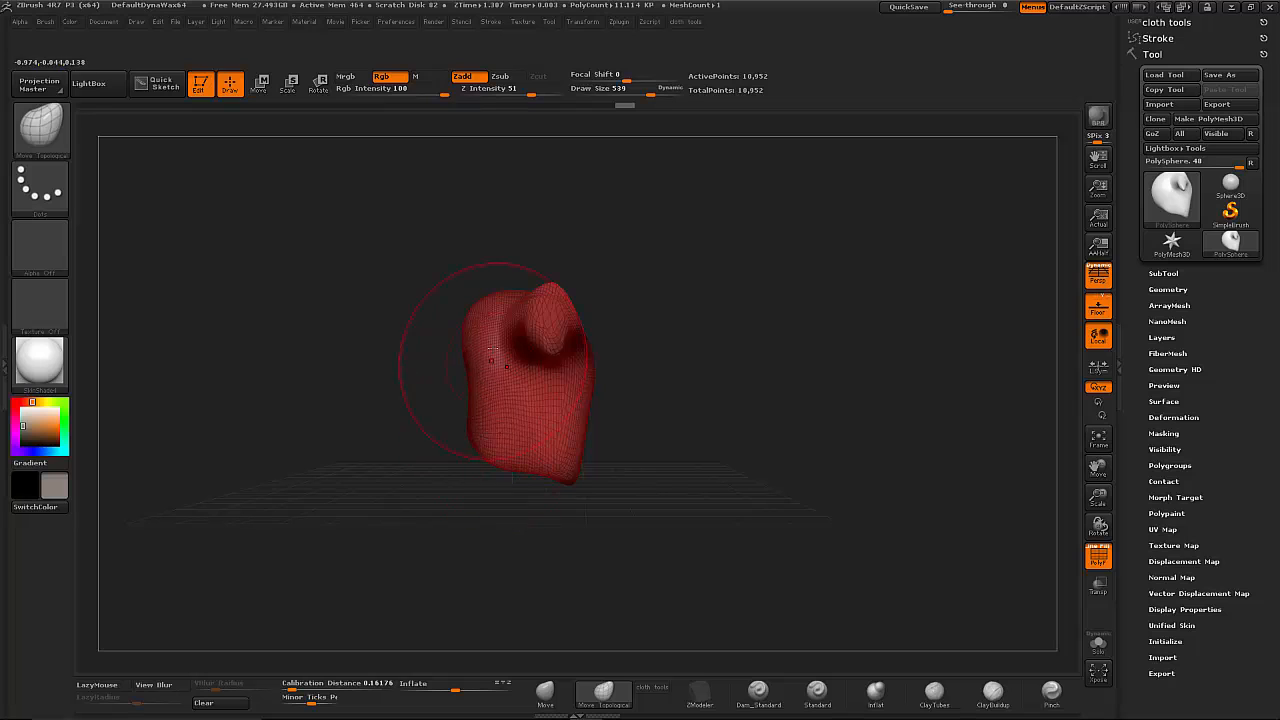
{"action": "mouse_move", "coordinate": [490, 352]}
{"action": "left_mouse_down"}
{"action": "mouse_move", "coordinate": [494, 336]}
{"action": "mouse_move", "coordinate": [463, 334]}
{"action": "mouse_move", "coordinate": [434, 397]}
{"action": "left_mouse_up"}
{"action": "left_click_drag", "start_coordinate": [509, 452], "coordinate": [537, 451], "text": "shift"}
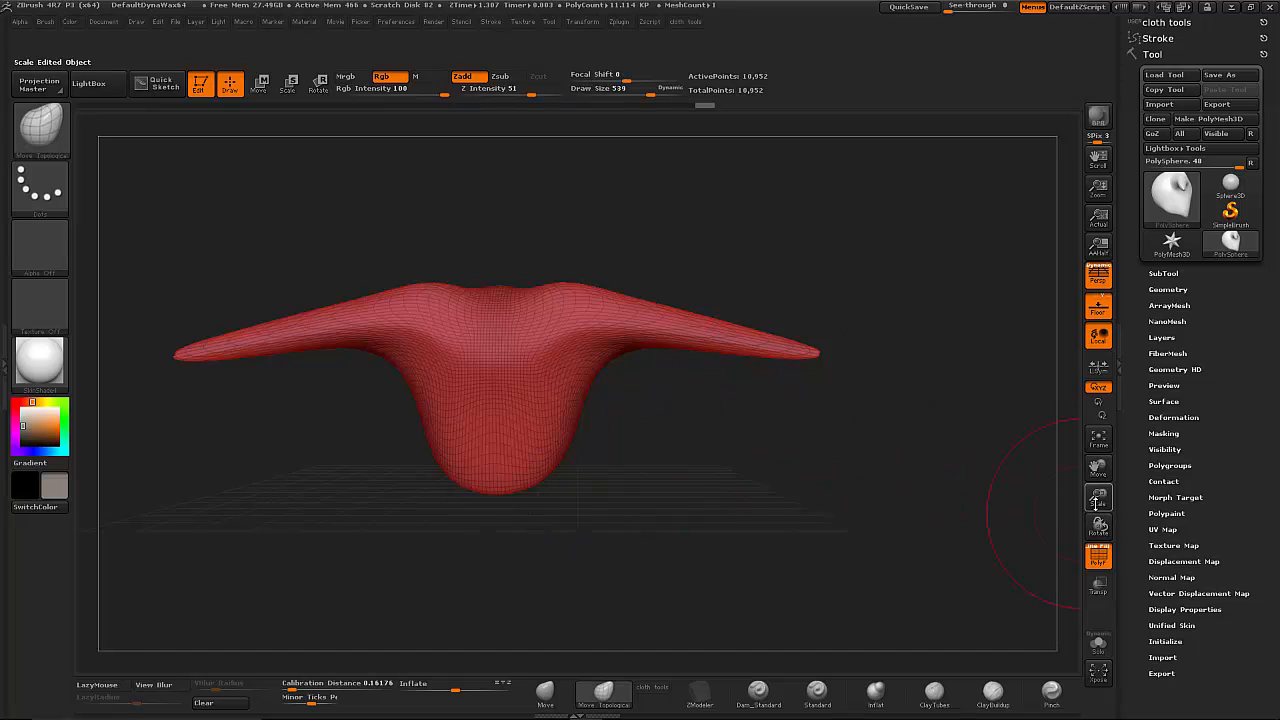
- Re-mesh the stretched body with DynaMesh and compare the even polygons on the arm with the stretched ones
{"action": "left_click_drag", "start_coordinate": [1097, 499], "coordinate": [1106, 529]}
{"action": "left_click_drag", "start_coordinate": [876, 462], "coordinate": [545, 438], "text": "alt"}
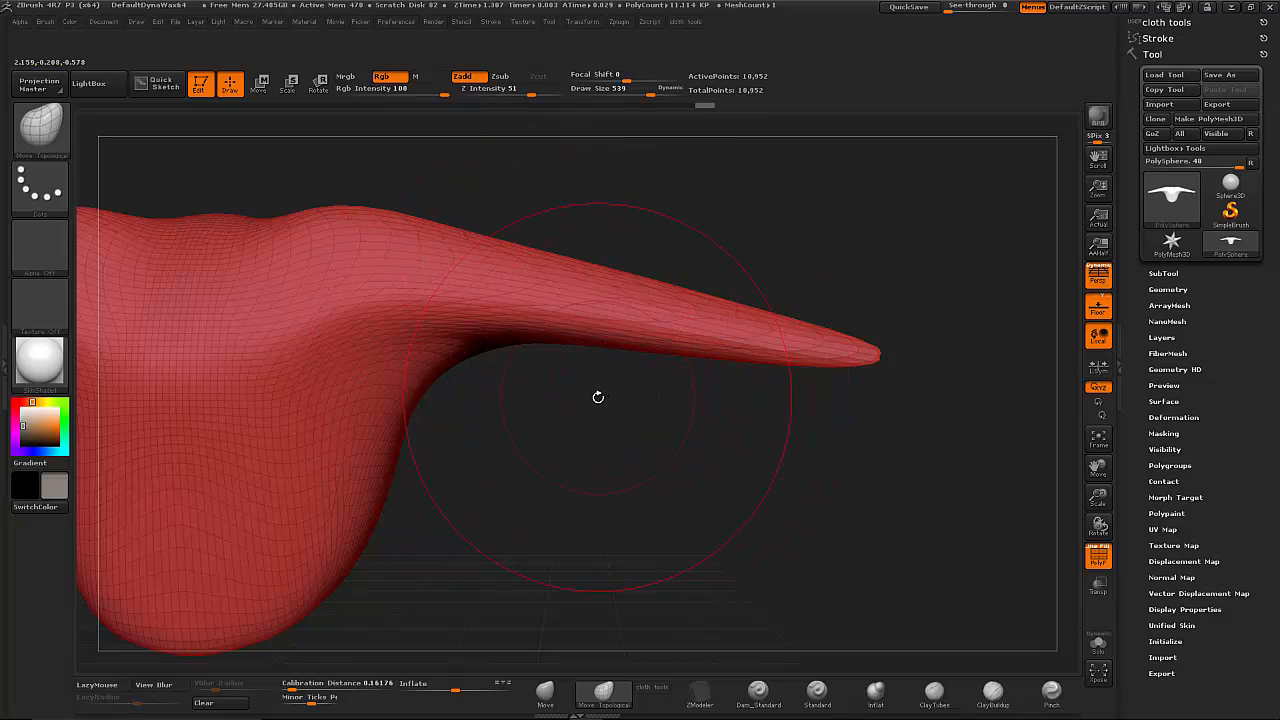
{"action": "mouse_move", "coordinate": [605, 419]}
{"action": "left_mouse_down"}
{"action": "mouse_move", "coordinate": [671, 383]}
{"action": "mouse_move", "coordinate": [684, 438]}
{"action": "mouse_move", "coordinate": [780, 460]}
{"action": "left_mouse_up"}
{"action": "key", "text": "ctrl"}
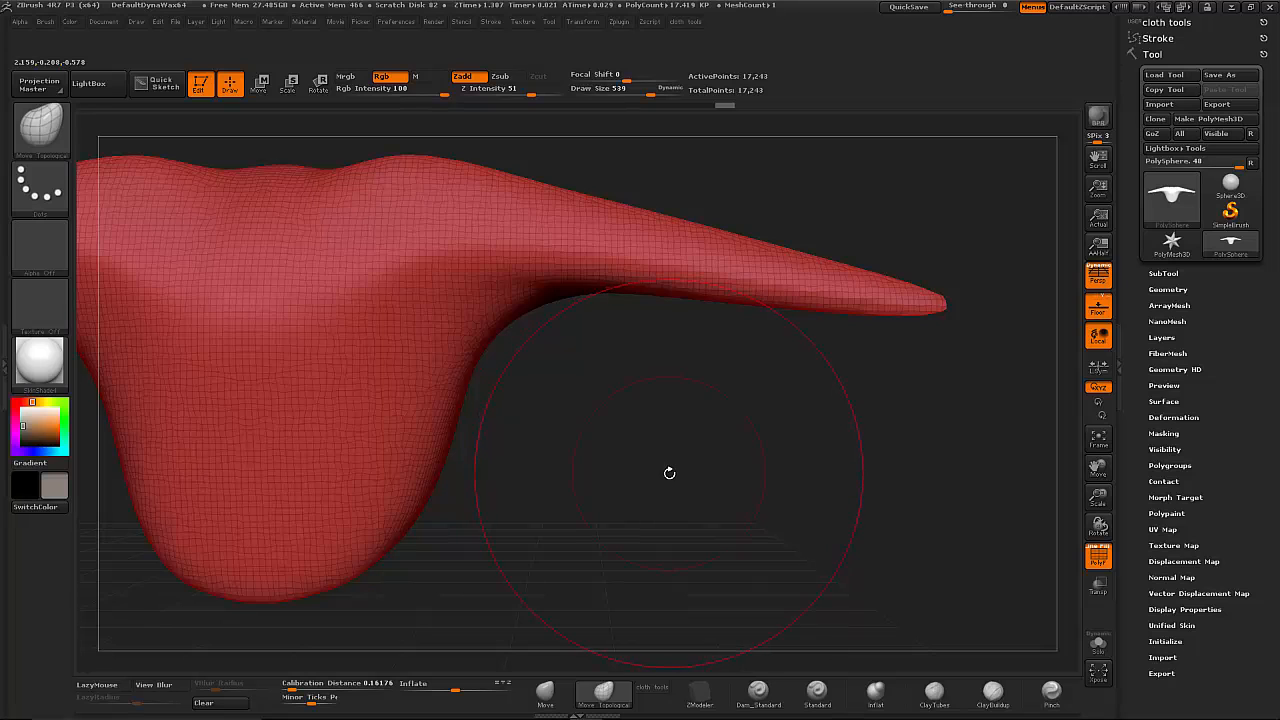
{"action": "key", "text": "ctrl+z"}
{"action": "key", "text": "ctrl+z"}
{"action": "key", "text": "ctrl+z"}
{"action": "key", "text": "ctrl+z"}
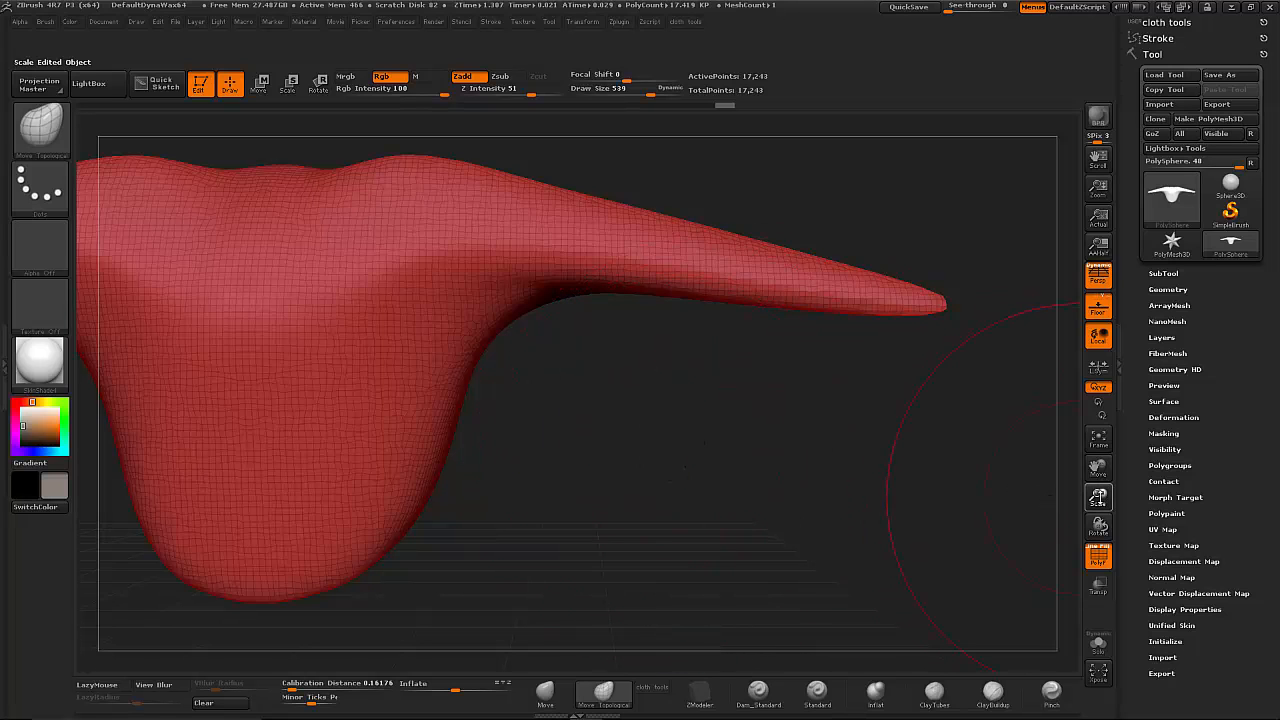
- Try masking a patch on the torso's underside at draw size 251
{"action": "left_click_drag", "start_coordinate": [651, 93], "coordinate": [626, 91]}
{"action": "left_click_drag", "start_coordinate": [615, 460], "coordinate": [624, 342]}
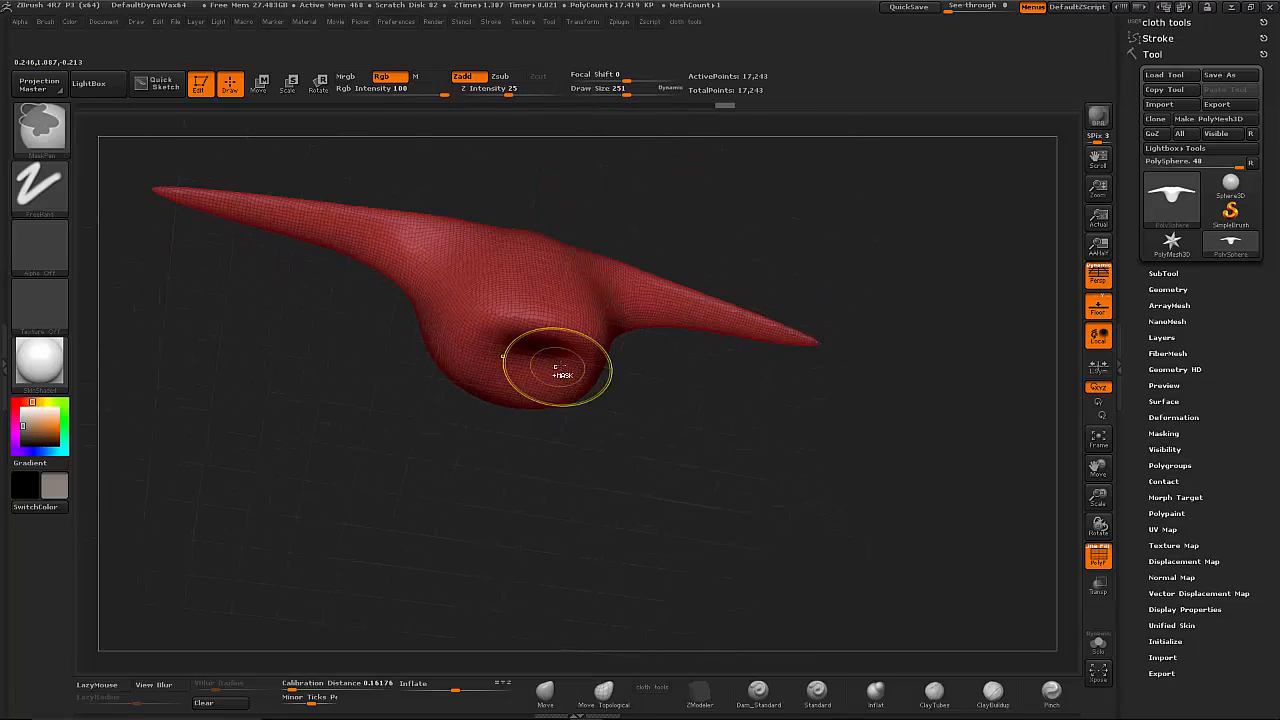
{"action": "left_click_drag", "start_coordinate": [560, 367], "coordinate": [590, 367], "text": "ctrl"}
{"action": "left_click_drag", "start_coordinate": [654, 420], "coordinate": [665, 456]}
- Widen the torso's lower end at draw size 530, then mask the leg bases underneath at size 175 and invert the mask
{"action": "left_click_drag", "start_coordinate": [628, 92], "coordinate": [650, 93]}
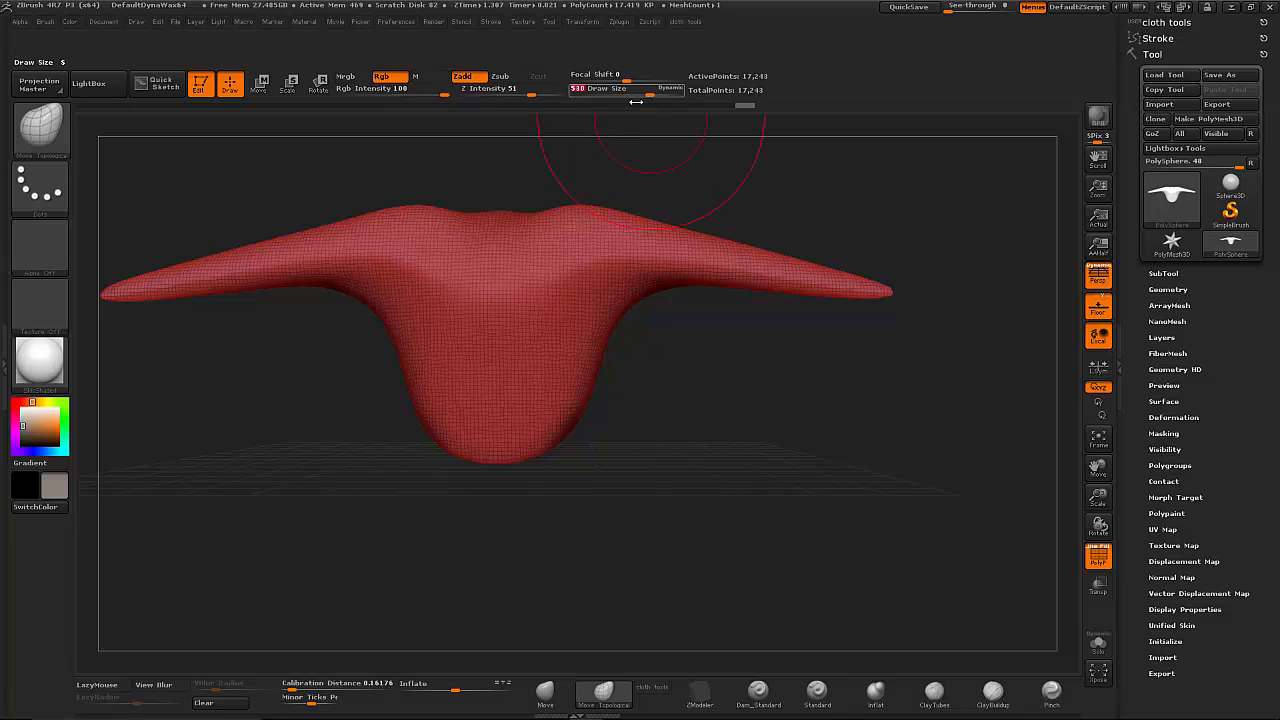
{"action": "mouse_move", "coordinate": [571, 427]}
{"action": "left_mouse_down"}
{"action": "mouse_move", "coordinate": [583, 549]}
{"action": "mouse_move", "coordinate": [634, 434]}
{"action": "mouse_move", "coordinate": [608, 406]}
{"action": "left_mouse_up"}
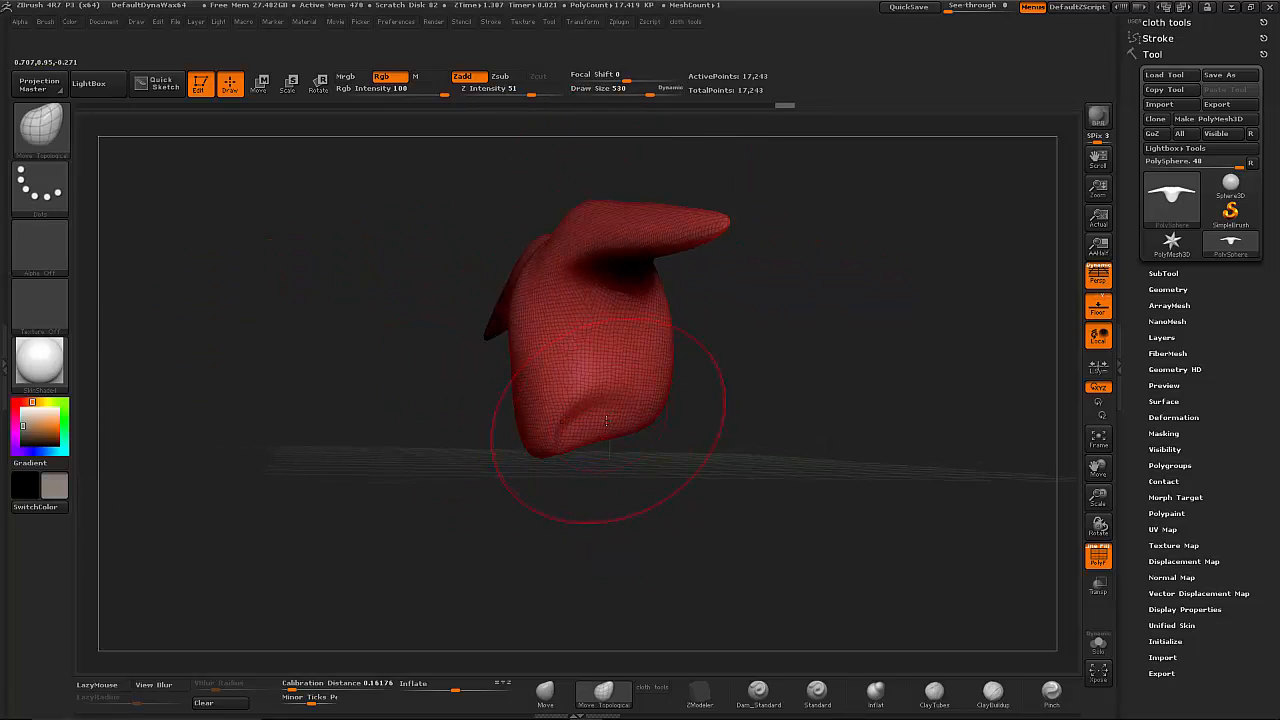
{"action": "left_click_drag", "start_coordinate": [652, 95], "coordinate": [617, 94]}
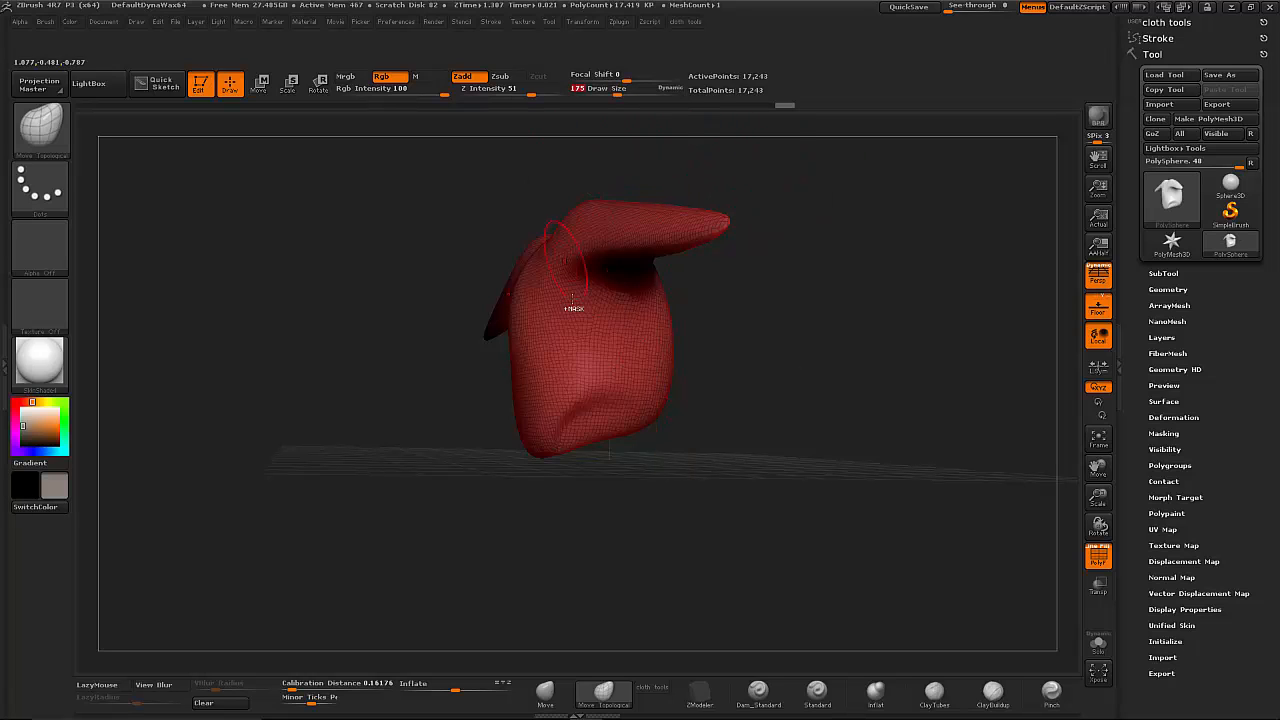
{"action": "left_click_drag", "start_coordinate": [613, 423], "coordinate": [570, 427], "text": "ctrl"}
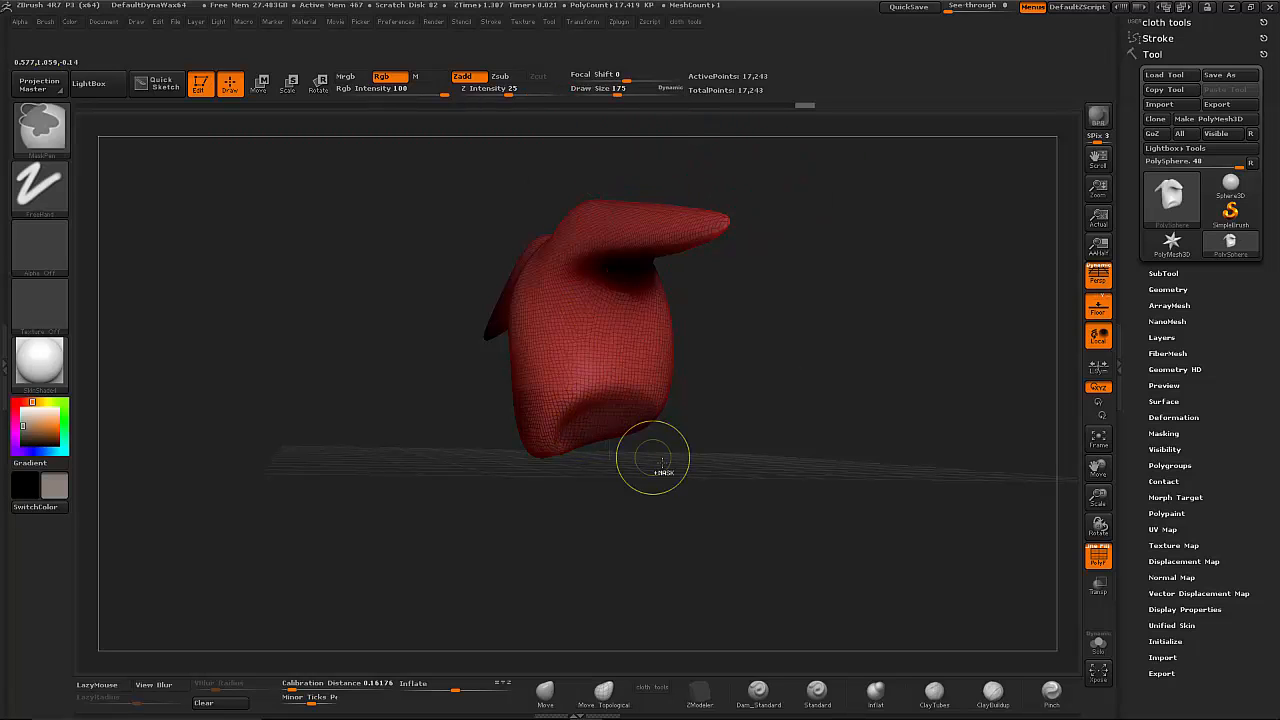
{"action": "left_click", "coordinate": [700, 464], "text": "ctrl"}
{"action": "left_click_drag", "start_coordinate": [730, 464], "coordinate": [805, 462]}
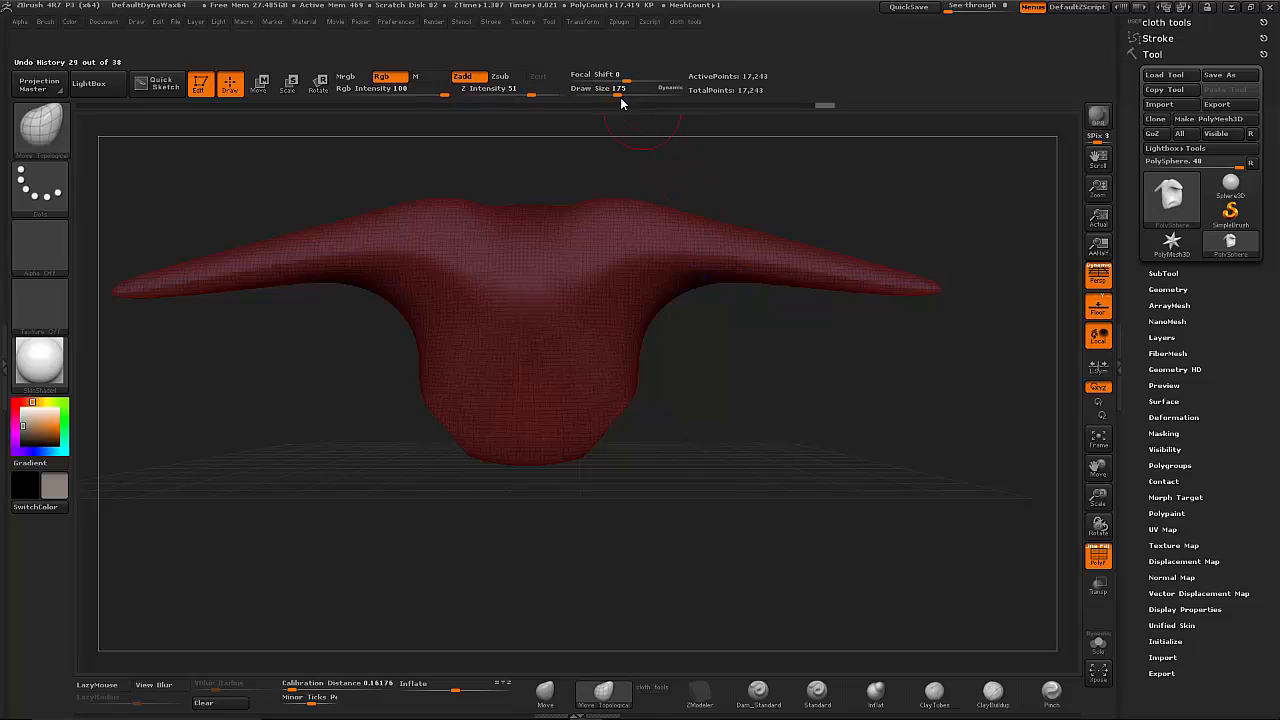
- Pull the unmasked leg bases down into two legs with Move Topological at draw size 409
{"action": "left_click_drag", "start_coordinate": [619, 95], "coordinate": [640, 95]}
{"action": "mouse_move", "coordinate": [652, 458]}
{"action": "left_mouse_down"}
{"action": "mouse_move", "coordinate": [574, 452]}
{"action": "mouse_move", "coordinate": [637, 551]}
{"action": "mouse_move", "coordinate": [640, 592]}
{"action": "left_mouse_up"}
{"action": "left_click_drag", "start_coordinate": [617, 512], "coordinate": [614, 594]}
{"action": "left_click_drag", "start_coordinate": [692, 592], "coordinate": [965, 559]}
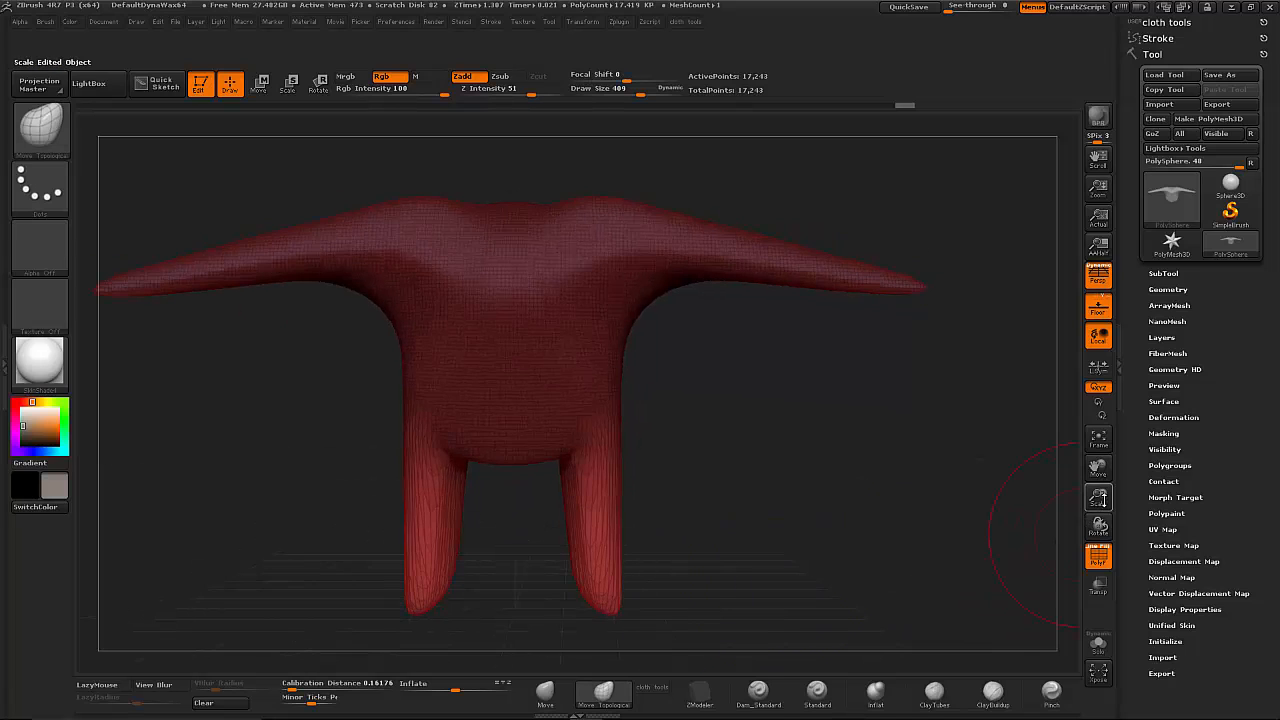
- Lengthen both legs further downward and adjust their profile and alignment in side view
{"action": "left_click_drag", "start_coordinate": [1098, 497], "coordinate": [991, 447]}
{"action": "mouse_move", "coordinate": [677, 488]}
{"action": "left_mouse_down", "text": "alt"}
{"action": "mouse_move", "coordinate": [697, 423]}
{"action": "mouse_move", "coordinate": [660, 530]}
{"action": "mouse_move", "coordinate": [686, 618]}
{"action": "left_mouse_up", "text": "alt"}
{"action": "mouse_move", "coordinate": [652, 530]}
{"action": "left_mouse_down"}
{"action": "mouse_move", "coordinate": [659, 550]}
{"action": "mouse_move", "coordinate": [720, 540]}
{"action": "mouse_move", "coordinate": [686, 528]}
{"action": "mouse_move", "coordinate": [694, 597]}
{"action": "mouse_move", "coordinate": [694, 550]}
{"action": "left_mouse_up"}
{"action": "left_click_drag", "start_coordinate": [697, 384], "coordinate": [683, 391]}
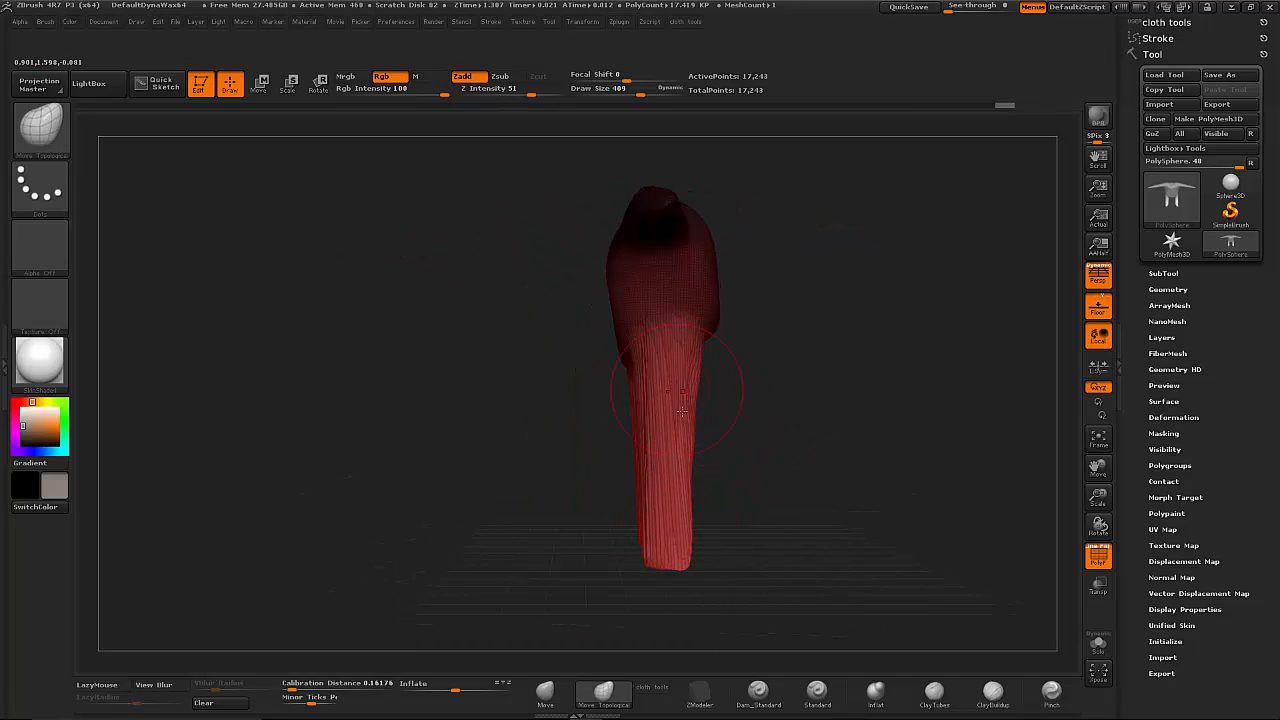
{"action": "mouse_move", "coordinate": [678, 437]}
{"action": "left_mouse_down"}
{"action": "mouse_move", "coordinate": [797, 457]}
{"action": "mouse_move", "coordinate": [719, 391]}
{"action": "left_mouse_up"}
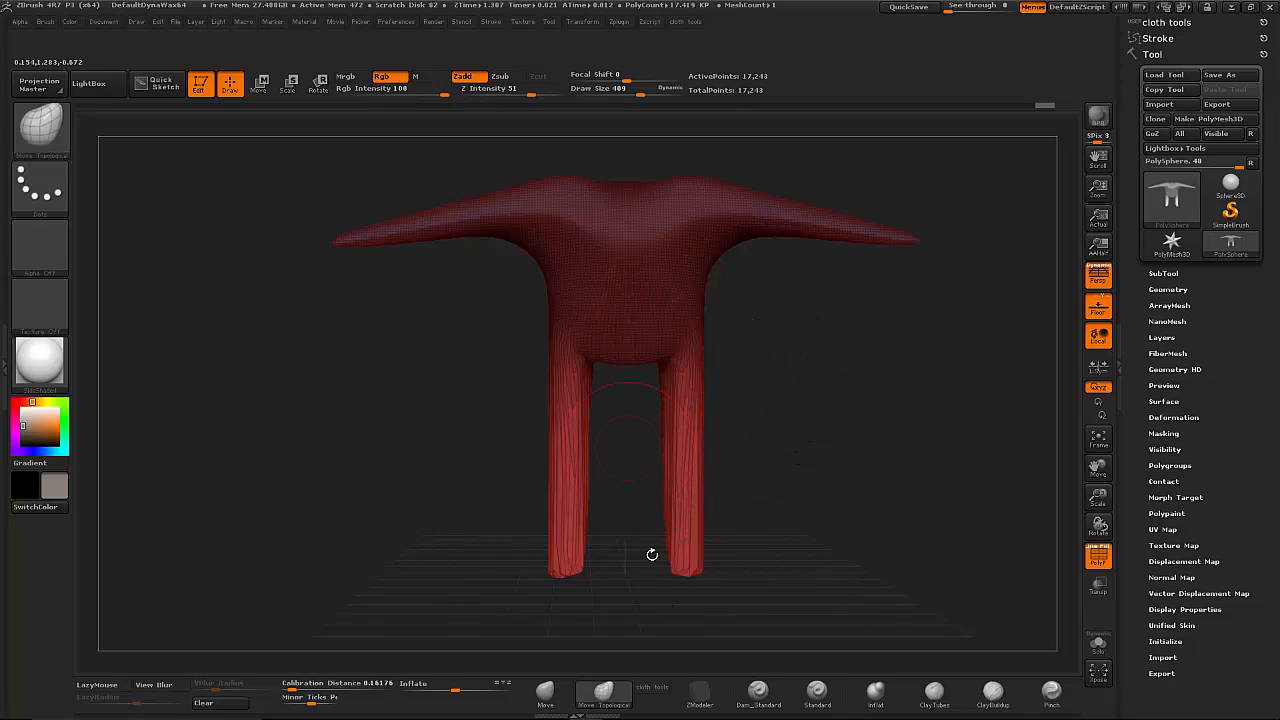
- Clear the mask, re-mesh the stretched legs with DynaMesh, and smooth them
{"action": "left_click_drag", "start_coordinate": [806, 391], "coordinate": [785, 525], "text": "ctrl"}
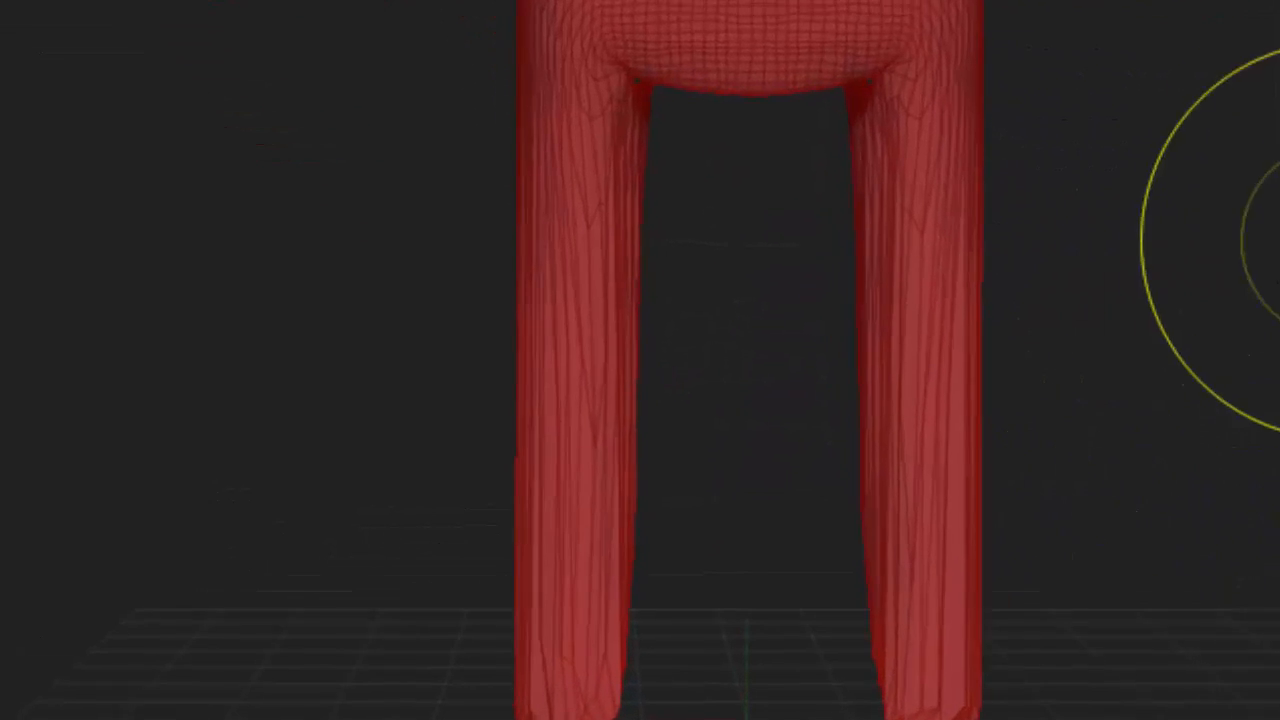
{"action": "key", "text": "ctrl+d"}
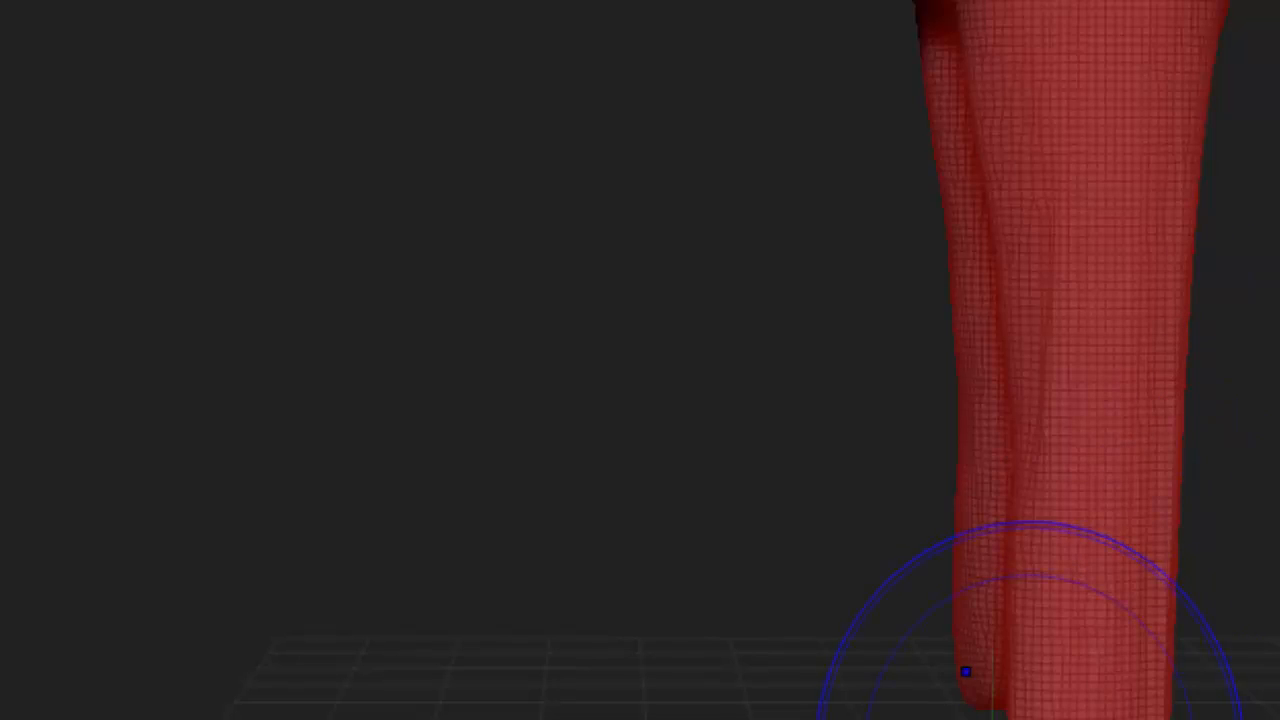
{"action": "left_click_drag", "start_coordinate": [1089, 674], "coordinate": [1148, 261], "text": "shift"}
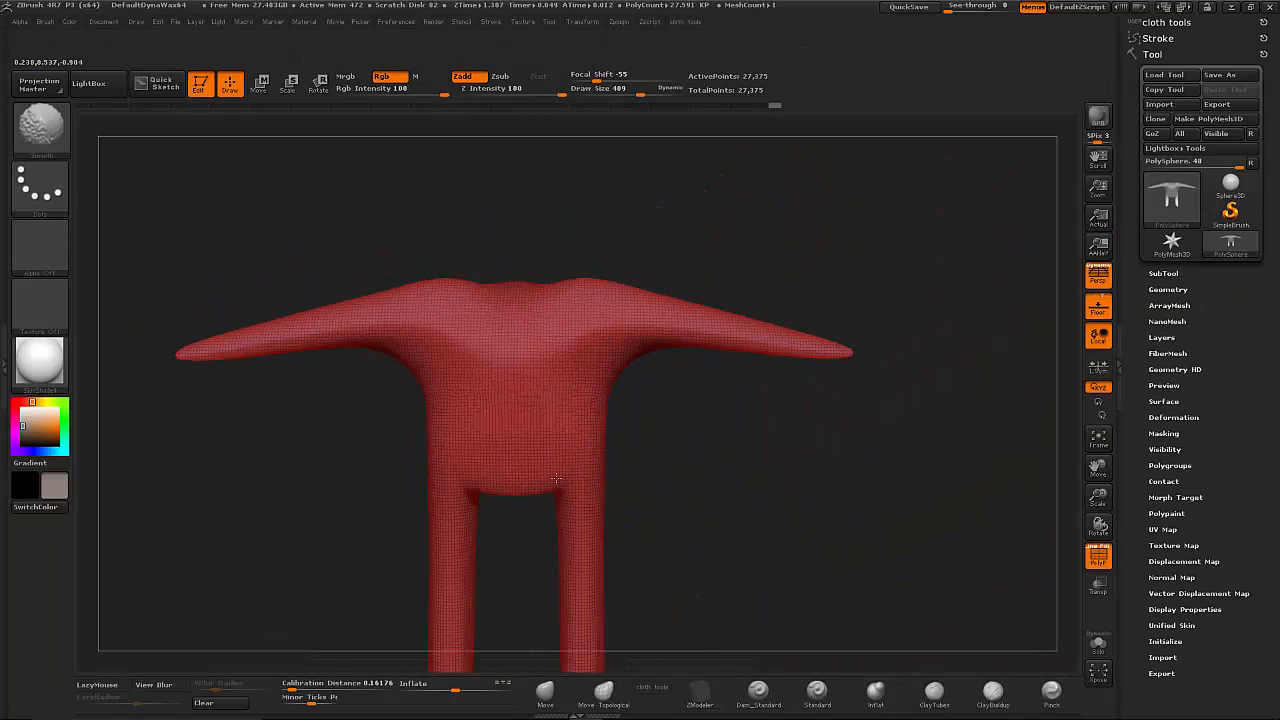
- Mask the neck area on top of the torso at draw size 208 and invert the mask
{"action": "left_click", "coordinate": [603, 690]}
{"action": "left_click_drag", "start_coordinate": [760, 480], "coordinate": [792, 427]}
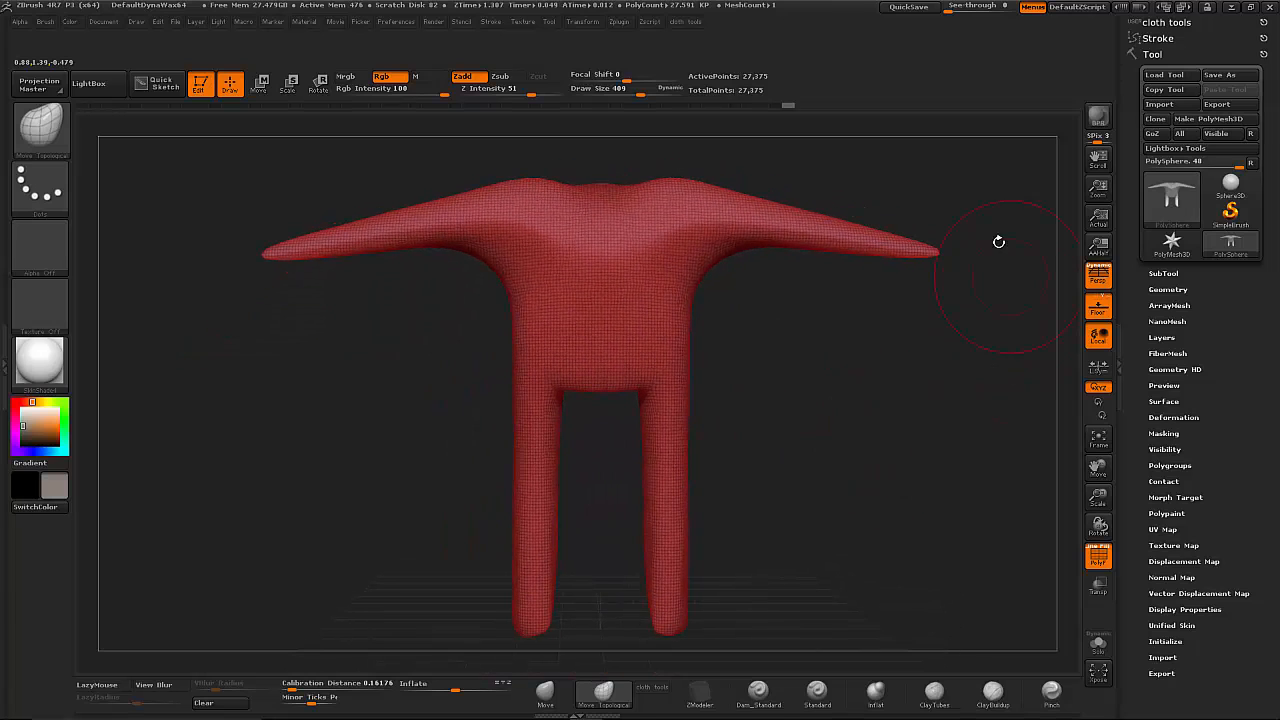
{"action": "left_click_drag", "start_coordinate": [797, 358], "coordinate": [743, 480], "text": "alt"}
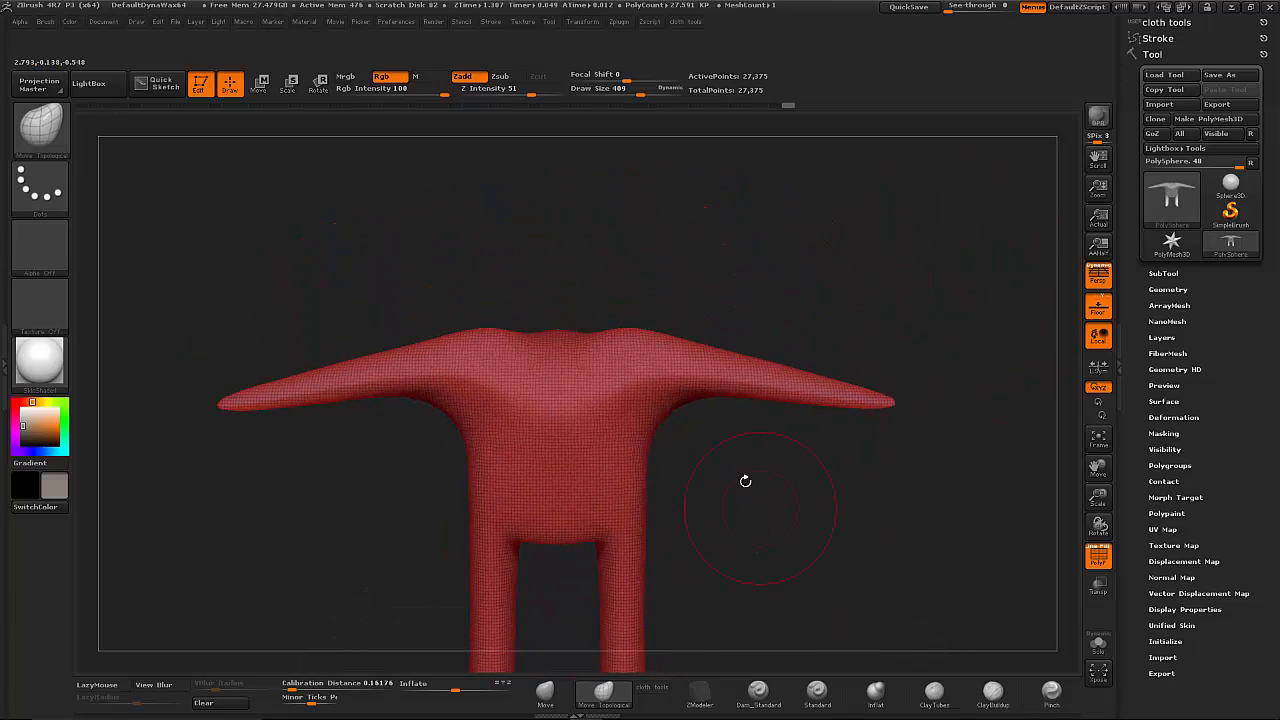
{"action": "left_click_drag", "start_coordinate": [622, 95], "coordinate": [620, 95]}
{"action": "left_click_drag", "start_coordinate": [675, 245], "coordinate": [670, 330]}
{"action": "left_click_drag", "start_coordinate": [550, 348], "coordinate": [563, 349], "text": "ctrl"}
{"action": "left_click_drag", "start_coordinate": [715, 430], "coordinate": [728, 332]}
{"action": "left_click", "coordinate": [740, 307], "text": "ctrl"}
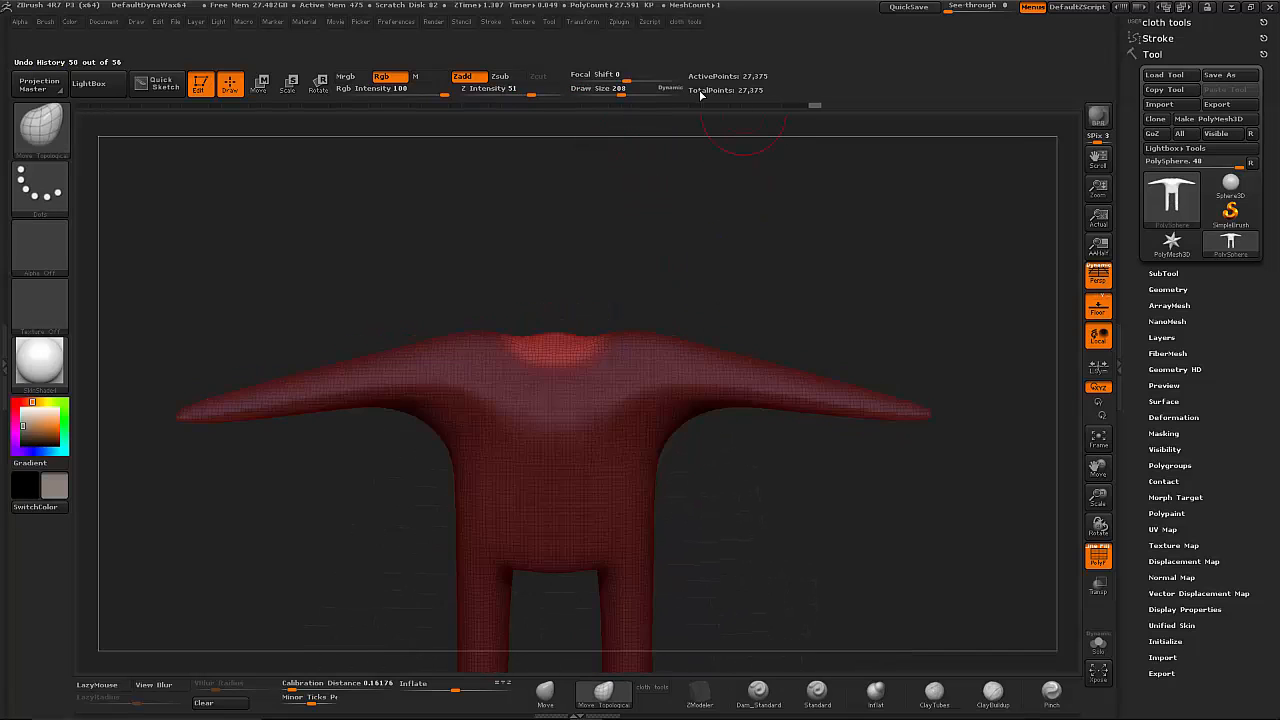
- Pull the unmasked area up into a neck and head at draw size 597, then clear the mask and re-mesh with DynaMesh
{"action": "left_click_drag", "start_coordinate": [636, 90], "coordinate": [655, 90]}
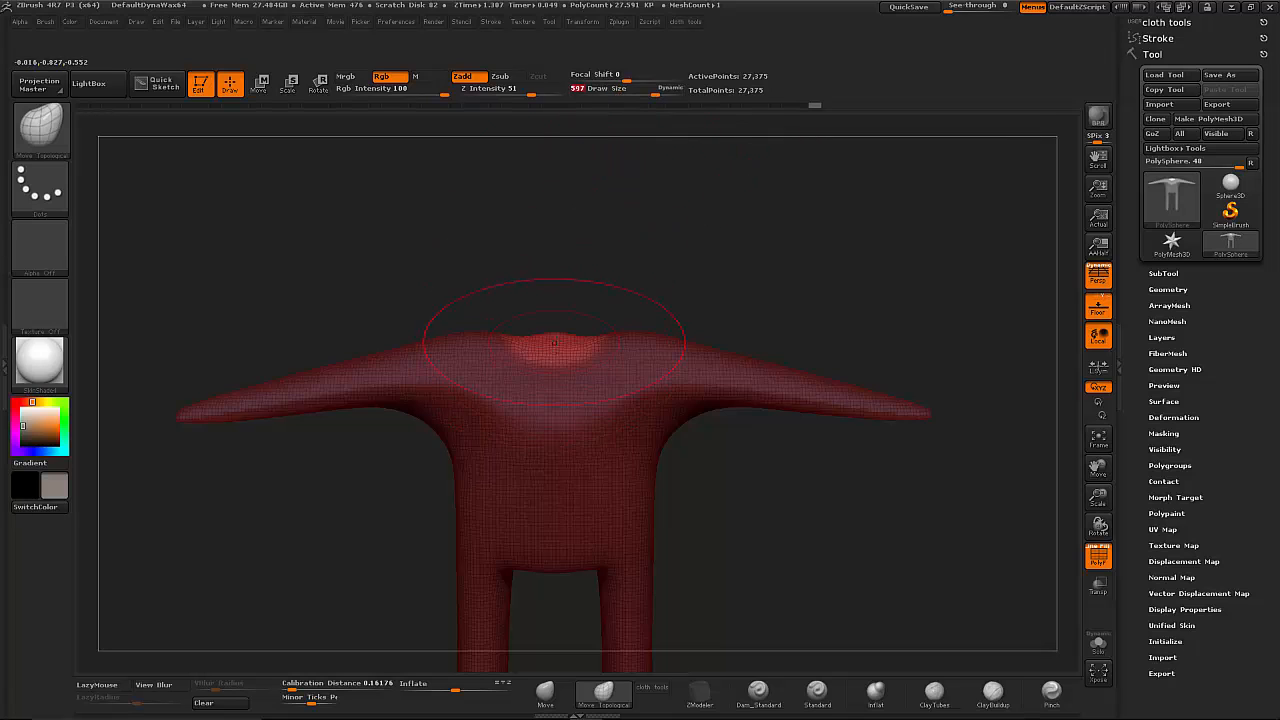
{"action": "mouse_move", "coordinate": [555, 343]}
{"action": "left_mouse_down"}
{"action": "mouse_move", "coordinate": [558, 216]}
{"action": "mouse_move", "coordinate": [609, 217]}
{"action": "mouse_move", "coordinate": [655, 187]}
{"action": "mouse_move", "coordinate": [645, 255]}
{"action": "mouse_move", "coordinate": [712, 231]}
{"action": "left_mouse_up"}
{"action": "left_click_drag", "start_coordinate": [583, 228], "coordinate": [432, 231]}
{"action": "left_click_drag", "start_coordinate": [740, 266], "coordinate": [768, 362], "text": "ctrl"}
{"action": "left_click_drag", "start_coordinate": [798, 304], "coordinate": [777, 388], "text": "ctrl"}
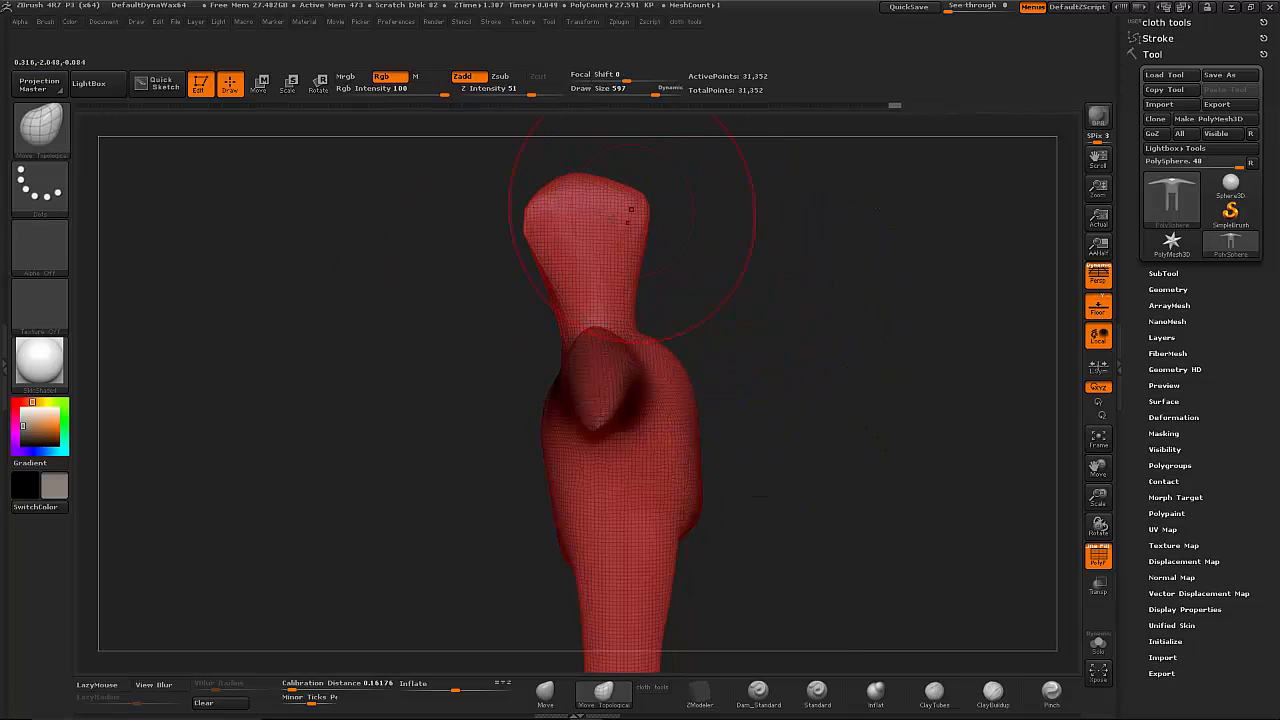
- Shape the head's profile and jaw and narrow the neck beneath it with Move Topological at draw size 270
{"action": "left_click_drag", "start_coordinate": [630, 210], "coordinate": [551, 245], "text": "shift"}
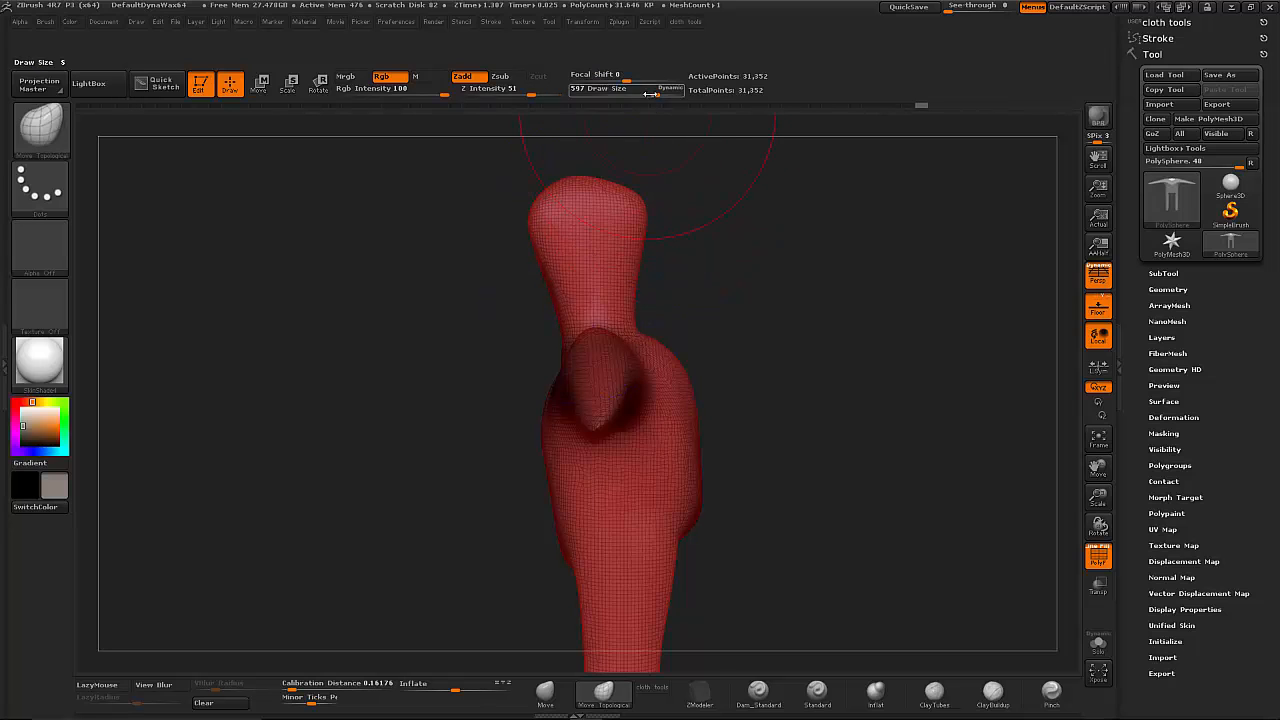
{"action": "left_click_drag", "start_coordinate": [653, 91], "coordinate": [628, 90]}
{"action": "left_click_drag", "start_coordinate": [660, 168], "coordinate": [711, 182]}
{"action": "left_click_drag", "start_coordinate": [523, 284], "coordinate": [496, 286]}
{"action": "left_click_drag", "start_coordinate": [697, 297], "coordinate": [711, 303], "text": "shift"}
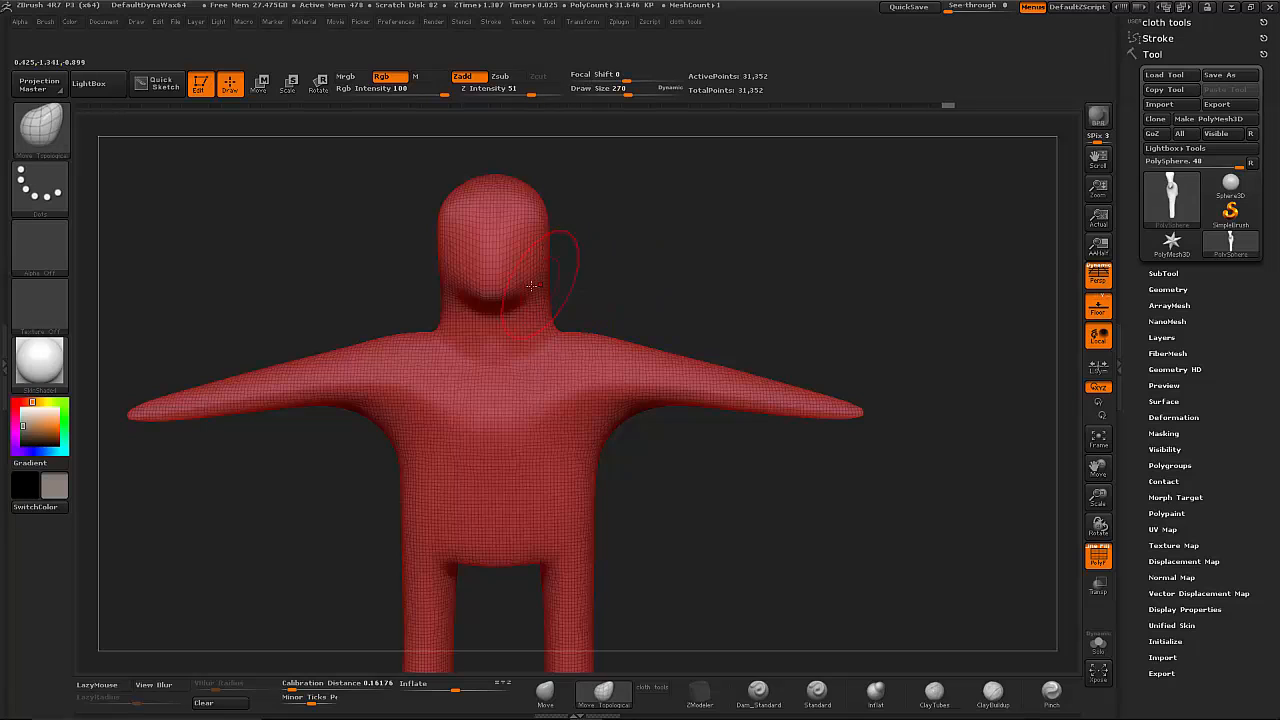
{"action": "left_click_drag", "start_coordinate": [533, 289], "coordinate": [523, 328]}
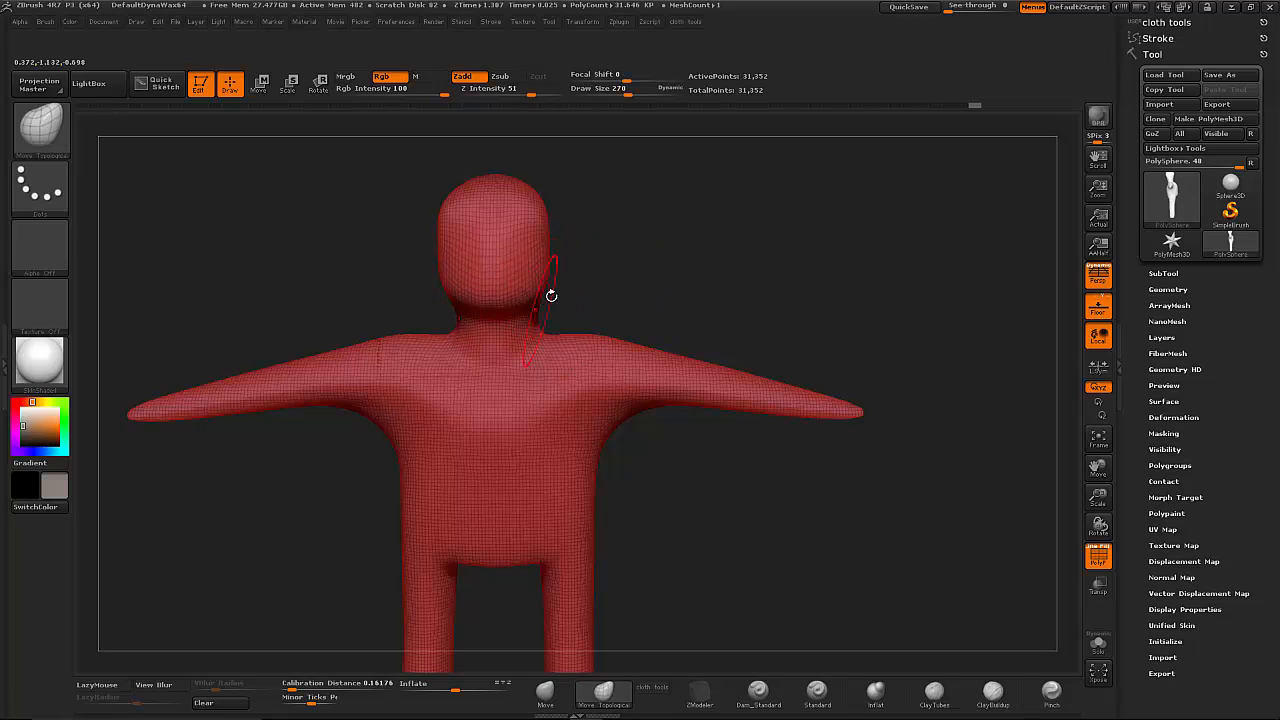
- Smooth and round the back of the head, then refine its width from the front with Move Topological at draw size 270
{"action": "left_click_drag", "start_coordinate": [557, 257], "coordinate": [524, 250]}
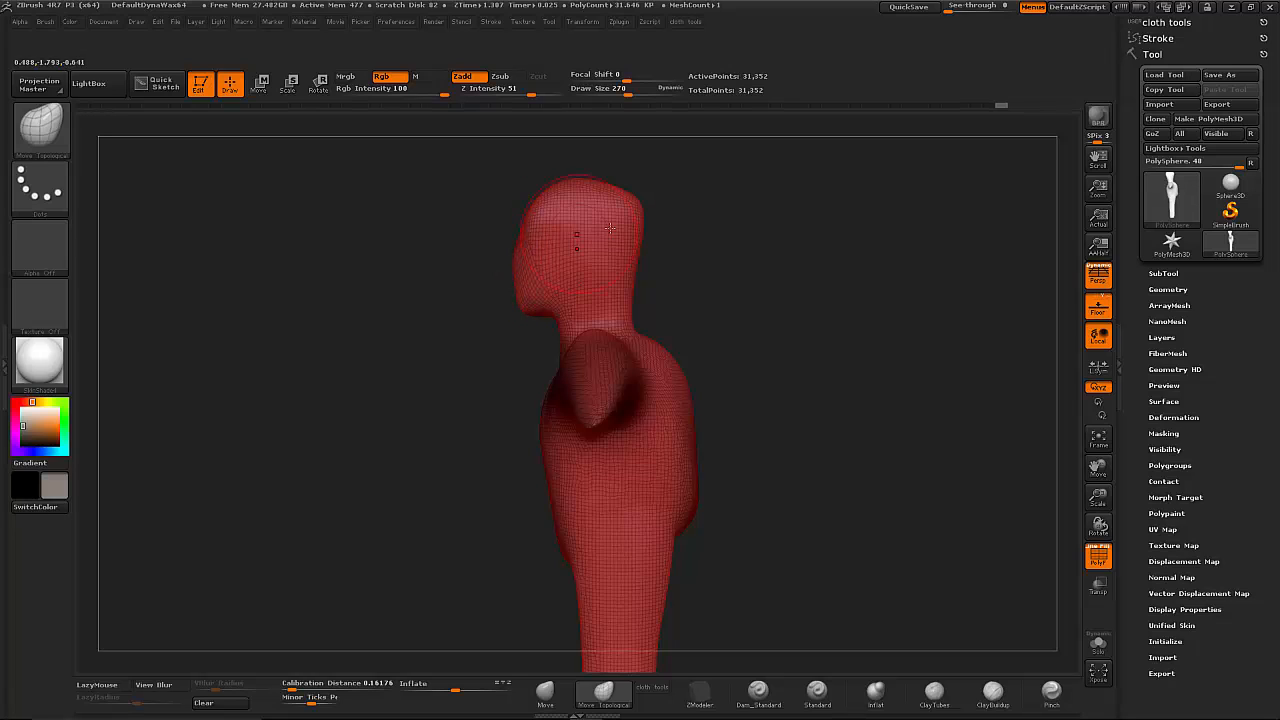
{"action": "key", "text": "shift"}
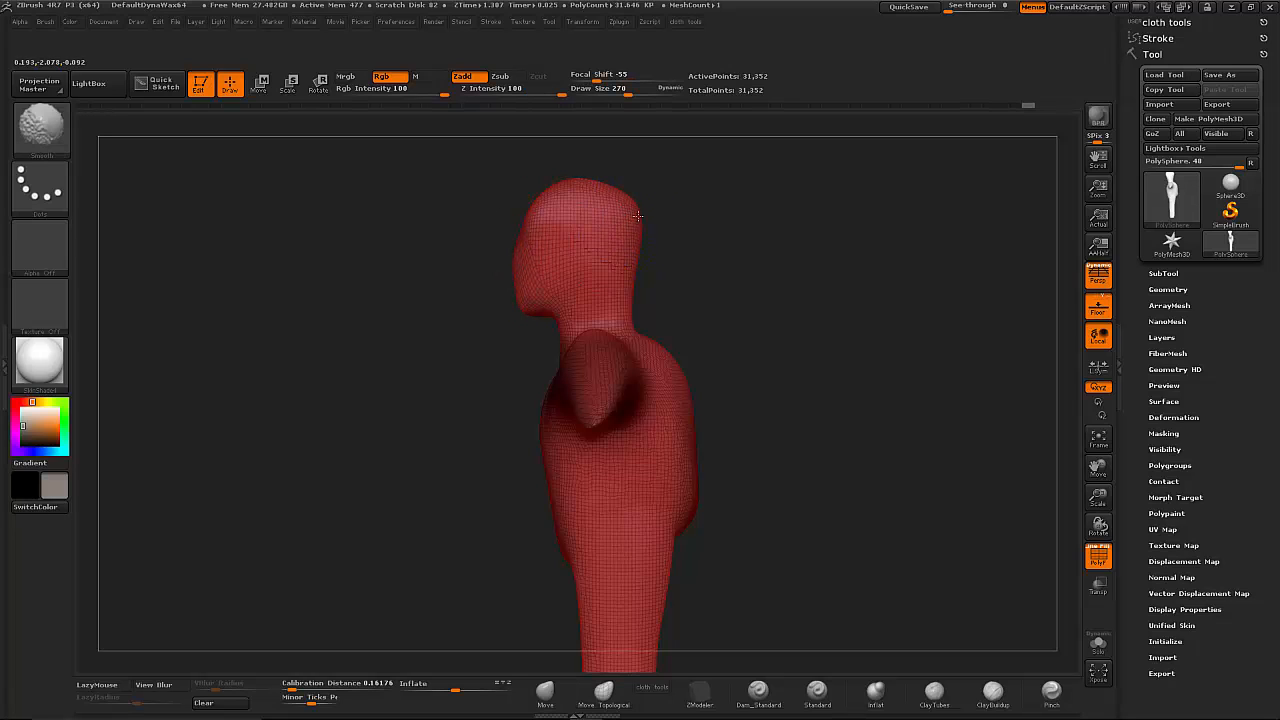
{"action": "left_click_drag", "start_coordinate": [638, 216], "coordinate": [652, 242], "text": "shift"}
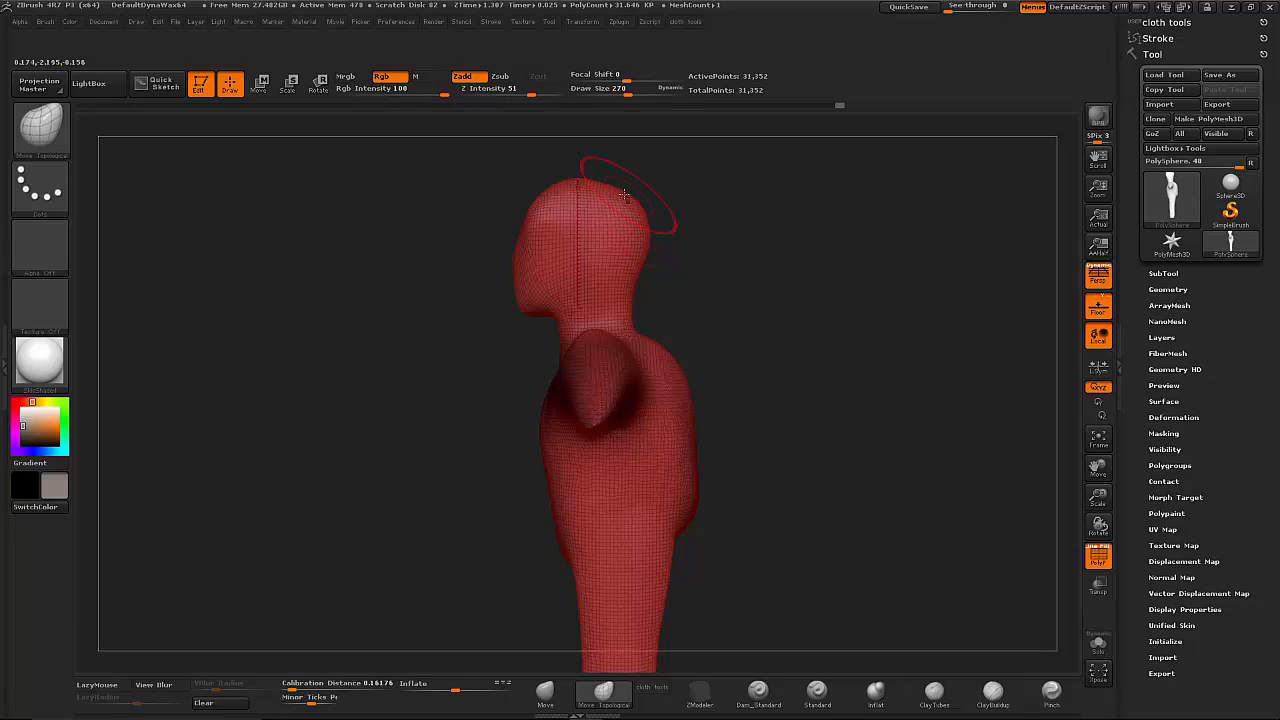
{"action": "left_click_drag", "start_coordinate": [624, 195], "coordinate": [615, 185]}
{"action": "left_click_drag", "start_coordinate": [701, 257], "coordinate": [771, 283], "text": "shift"}
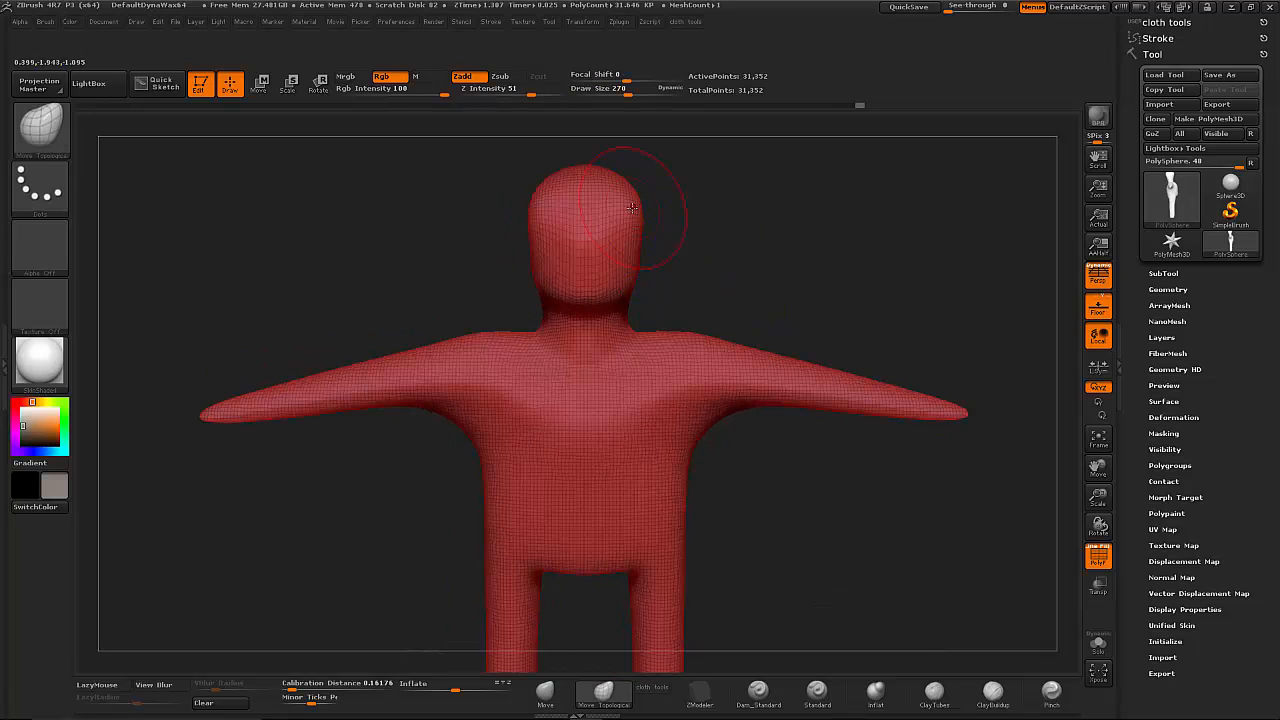
{"action": "left_click_drag", "start_coordinate": [641, 213], "coordinate": [631, 211]}
{"action": "key", "text": "shift"}
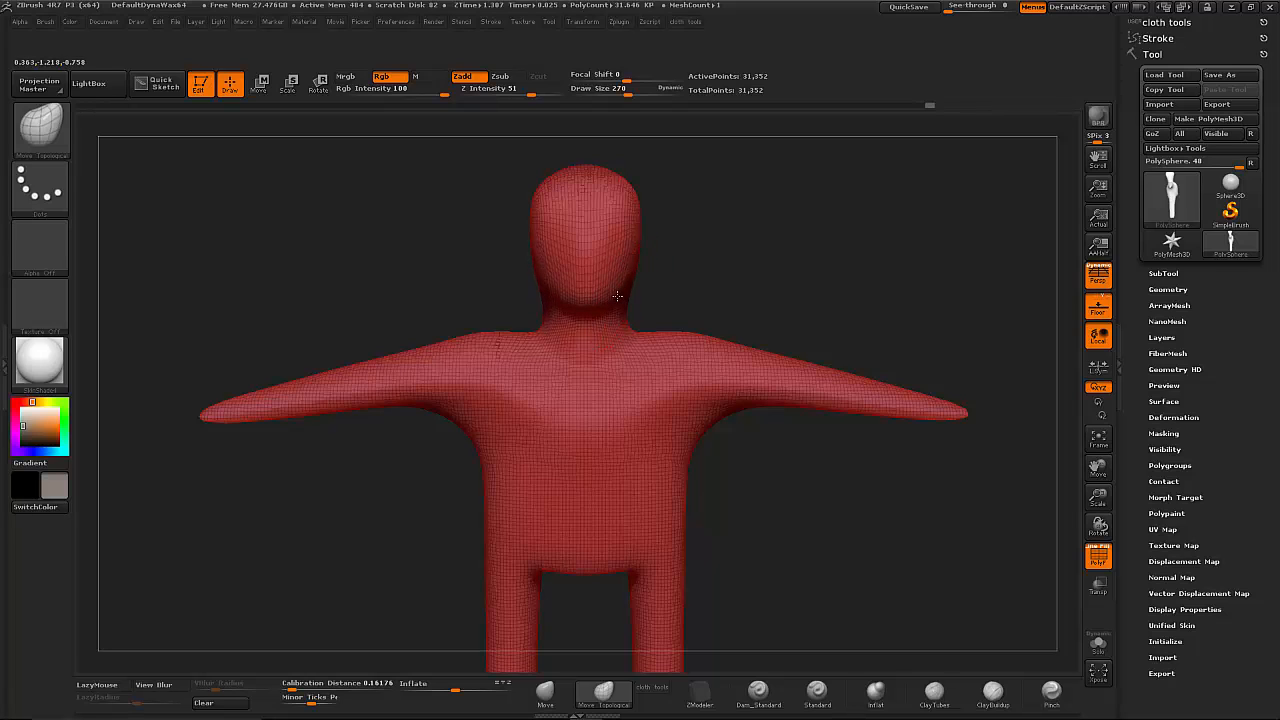
- Smooth the figure's upper torso and switch back to the Move Topological brush
{"action": "left_click_drag", "start_coordinate": [751, 311], "coordinate": [762, 275], "text": "alt"}
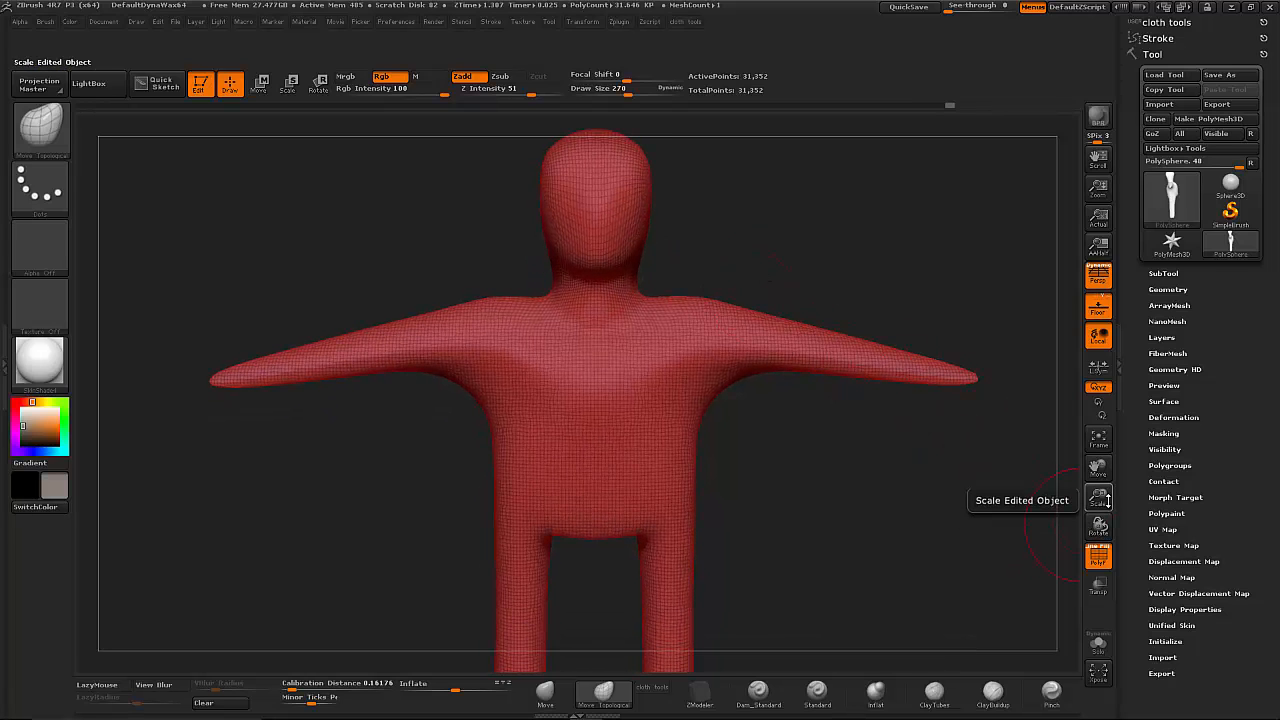
{"action": "left_click_drag", "start_coordinate": [1098, 497], "coordinate": [1052, 475]}
{"action": "left_click_drag", "start_coordinate": [813, 476], "coordinate": [778, 487], "text": "alt"}
{"action": "mouse_move", "coordinate": [694, 418]}
{"action": "left_mouse_down"}
{"action": "mouse_move", "coordinate": [786, 426]}
{"action": "mouse_move", "coordinate": [760, 426]}
{"action": "mouse_move", "coordinate": [800, 406]}
{"action": "left_mouse_up"}
{"action": "left_click_drag", "start_coordinate": [592, 336], "coordinate": [577, 318], "text": "shift"}
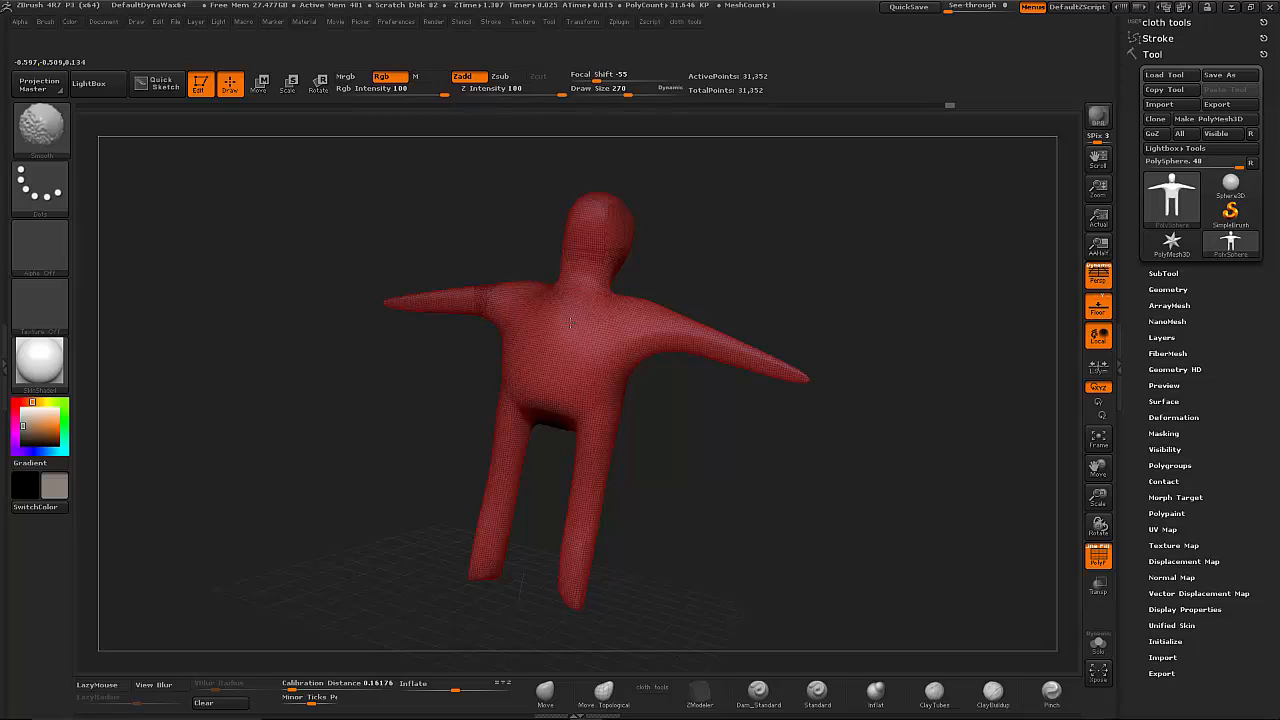
{"action": "key", "text": "b"}
{"action": "key", "text": "m"}
{"action": "key", "text": "t"}
- Build up the chest muscles with ClayTubes at draw size 270 and smooth them with the polyframe hidden
{"action": "left_click_drag", "start_coordinate": [800, 304], "coordinate": [748, 380]}
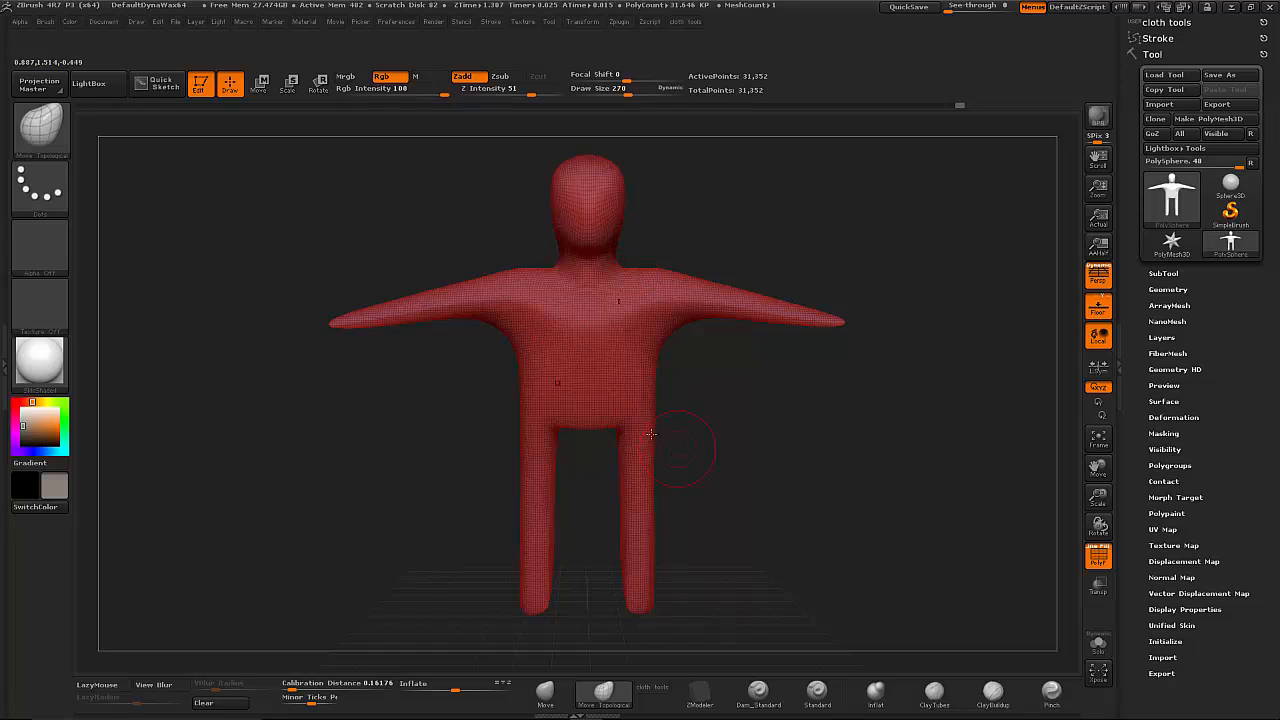
{"action": "mouse_move", "coordinate": [738, 431]}
{"action": "left_mouse_down"}
{"action": "mouse_move", "coordinate": [729, 443]}
{"action": "mouse_move", "coordinate": [784, 466]}
{"action": "mouse_move", "coordinate": [734, 446]}
{"action": "left_mouse_up"}
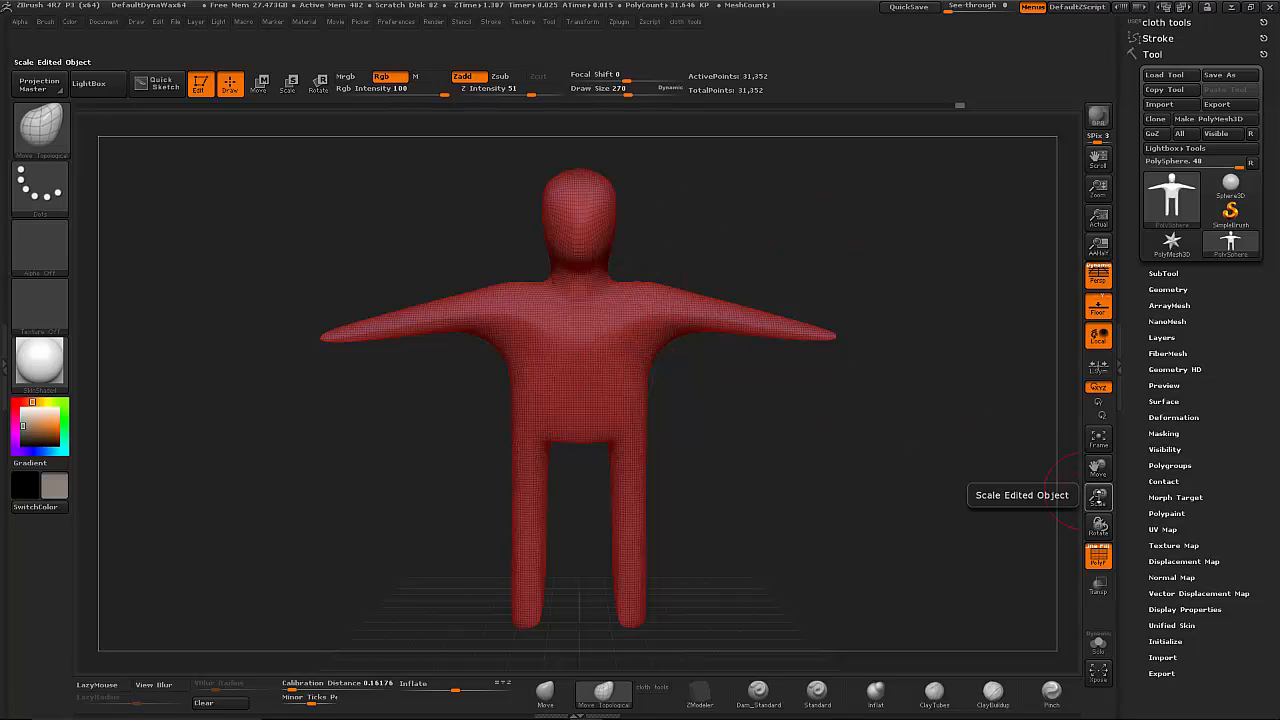
{"action": "mouse_move", "coordinate": [1098, 496]}
{"action": "left_mouse_down"}
{"action": "mouse_move", "coordinate": [1118, 585]}
{"action": "mouse_move", "coordinate": [1132, 586]}
{"action": "mouse_move", "coordinate": [1106, 490]}
{"action": "left_mouse_up"}
{"action": "left_click_drag", "start_coordinate": [829, 450], "coordinate": [857, 467], "text": "alt"}
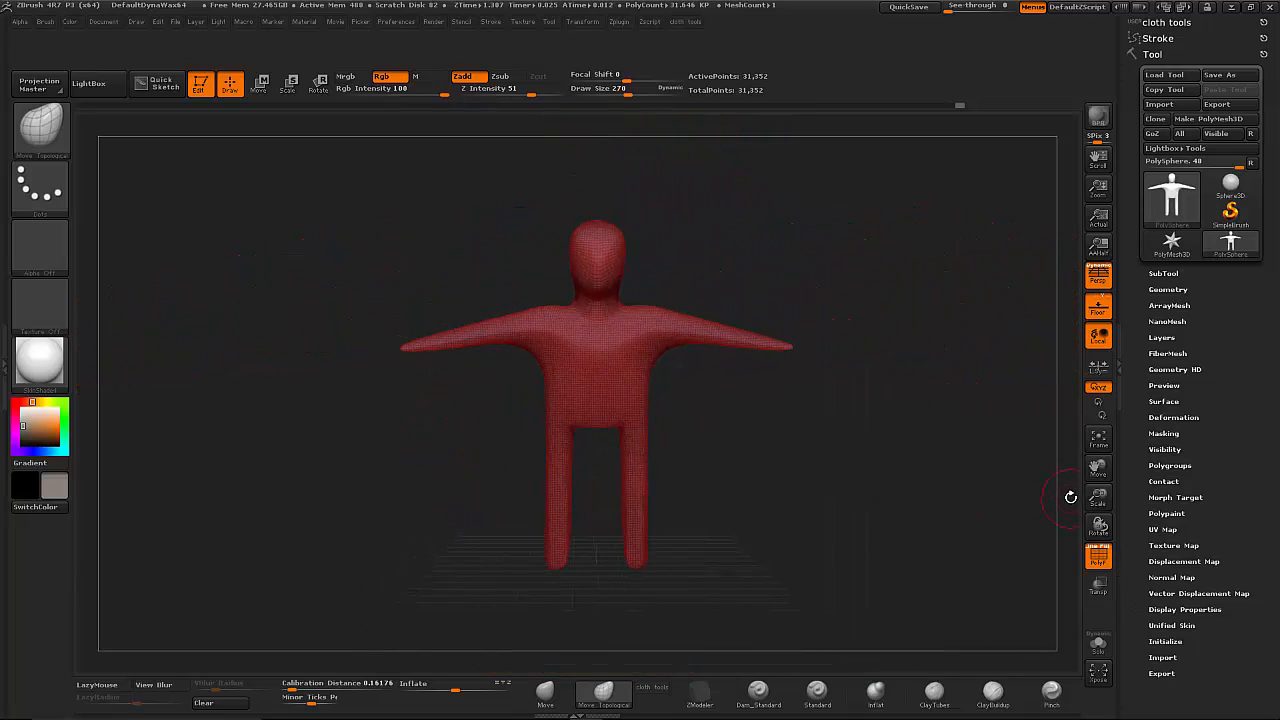
{"action": "left_click_drag", "start_coordinate": [1097, 498], "coordinate": [821, 469]}
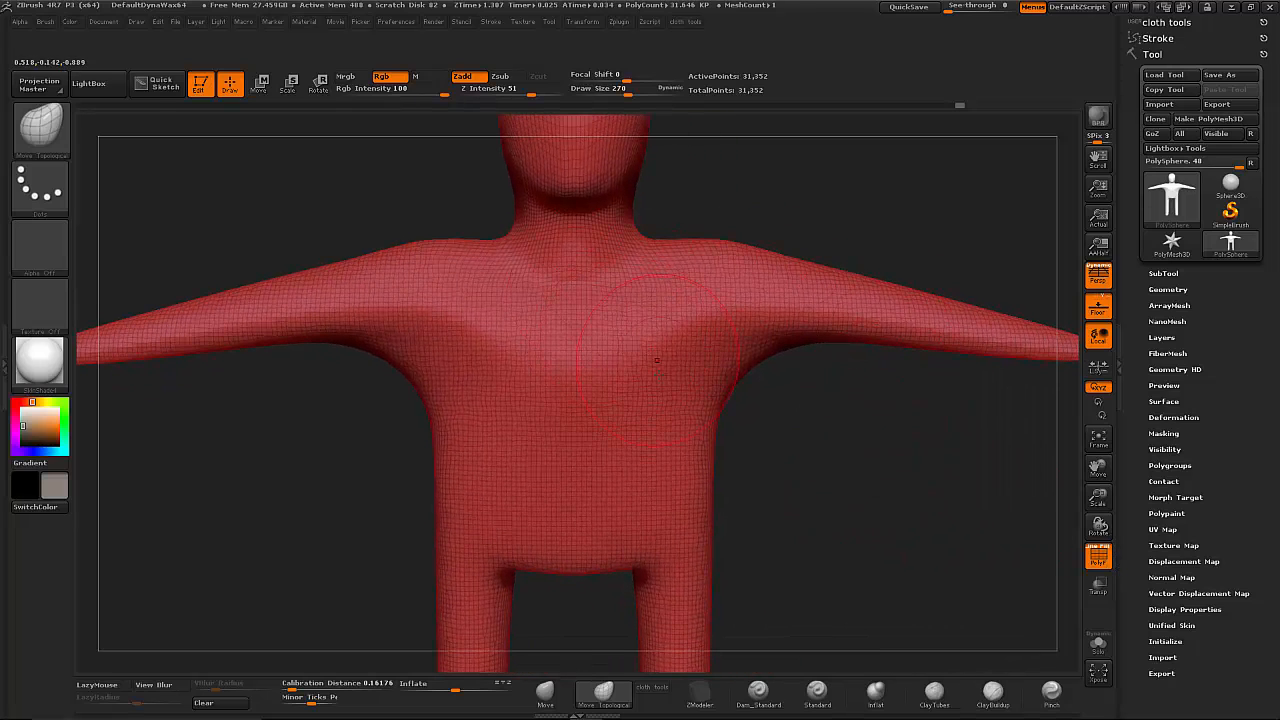
{"action": "left_click", "coordinate": [934, 690]}
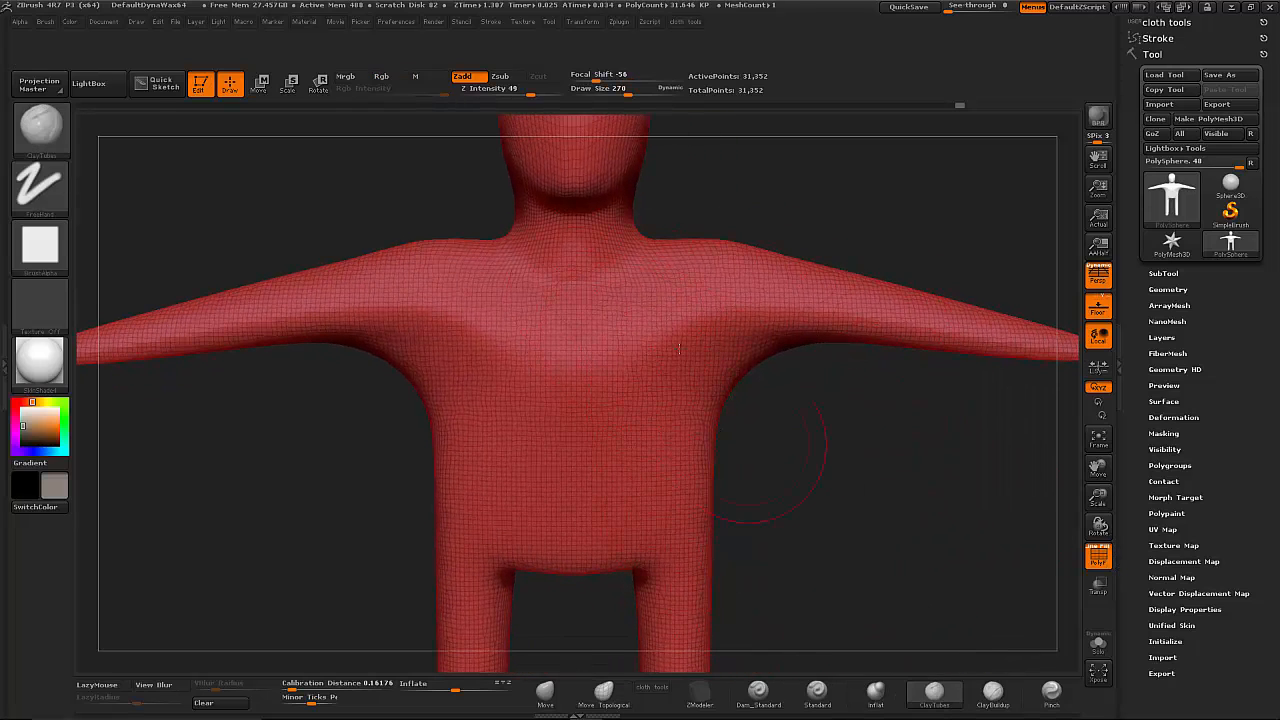
{"action": "mouse_move", "coordinate": [694, 298]}
{"action": "left_mouse_down"}
{"action": "mouse_move", "coordinate": [667, 318]}
{"action": "mouse_move", "coordinate": [700, 338]}
{"action": "mouse_move", "coordinate": [676, 405]}
{"action": "mouse_move", "coordinate": [712, 362]}
{"action": "mouse_move", "coordinate": [667, 335]}
{"action": "mouse_move", "coordinate": [675, 385]}
{"action": "mouse_move", "coordinate": [665, 370]}
{"action": "left_mouse_up"}
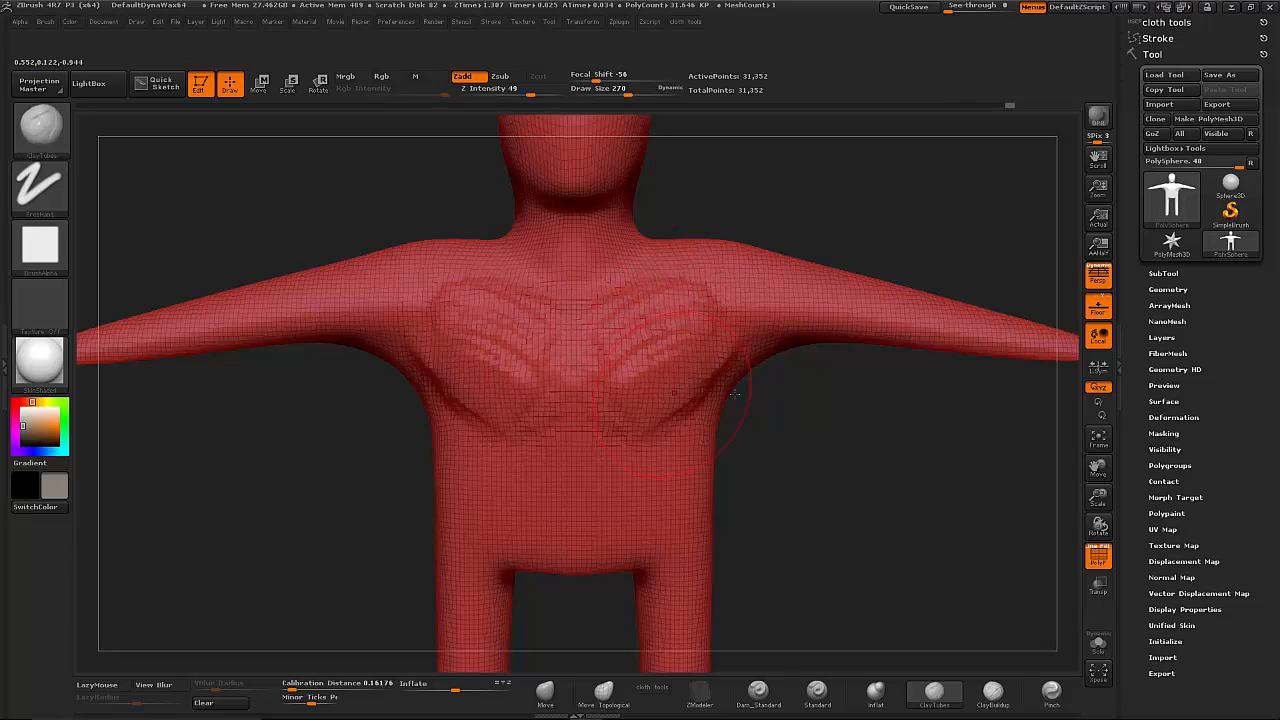
{"action": "left_click", "coordinate": [1098, 556]}
{"action": "mouse_move", "coordinate": [834, 410]}
{"action": "left_mouse_down", "text": "shift"}
{"action": "mouse_move", "coordinate": [651, 286]}
{"action": "mouse_move", "coordinate": [560, 360]}
{"action": "mouse_move", "coordinate": [700, 340]}
{"action": "mouse_move", "coordinate": [689, 361]}
{"action": "left_mouse_up", "text": "shift"}
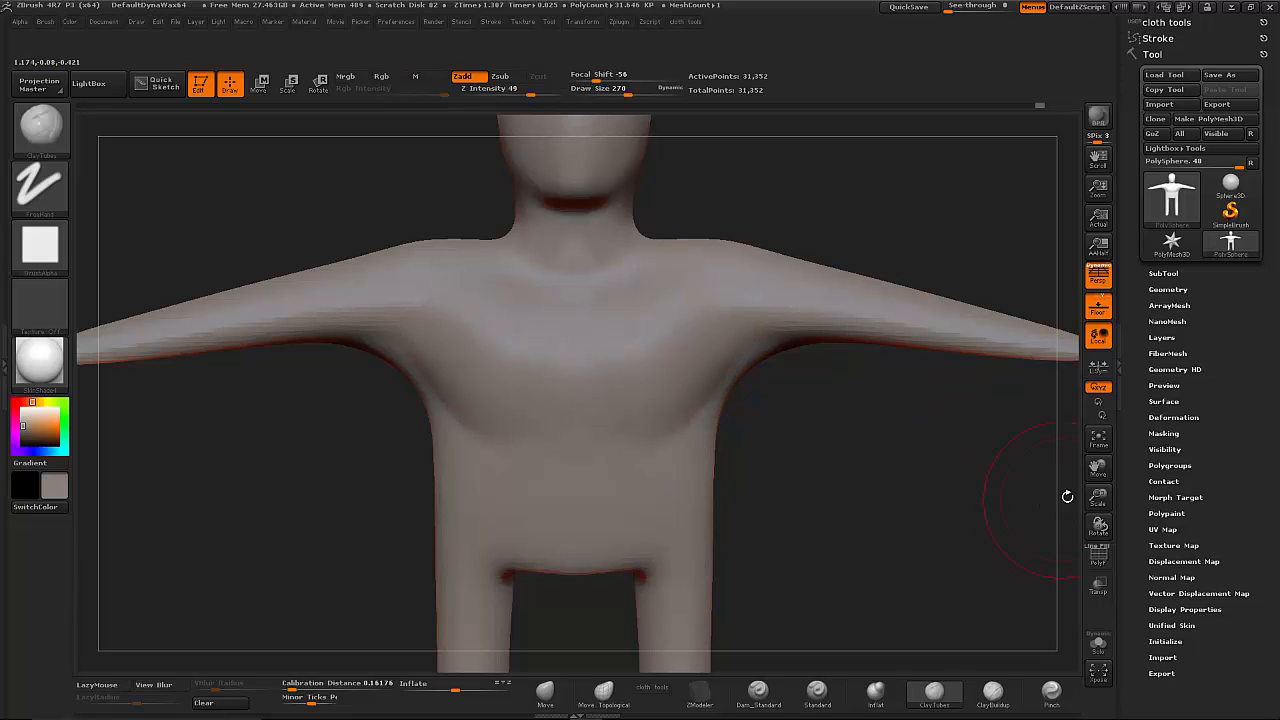
- Raise the DynaMesh resolution to 320 and re-mesh the figure
{"action": "left_click_drag", "start_coordinate": [1090, 498], "coordinate": [1091, 462]}
{"action": "left_click_drag", "start_coordinate": [851, 463], "coordinate": [951, 349]}
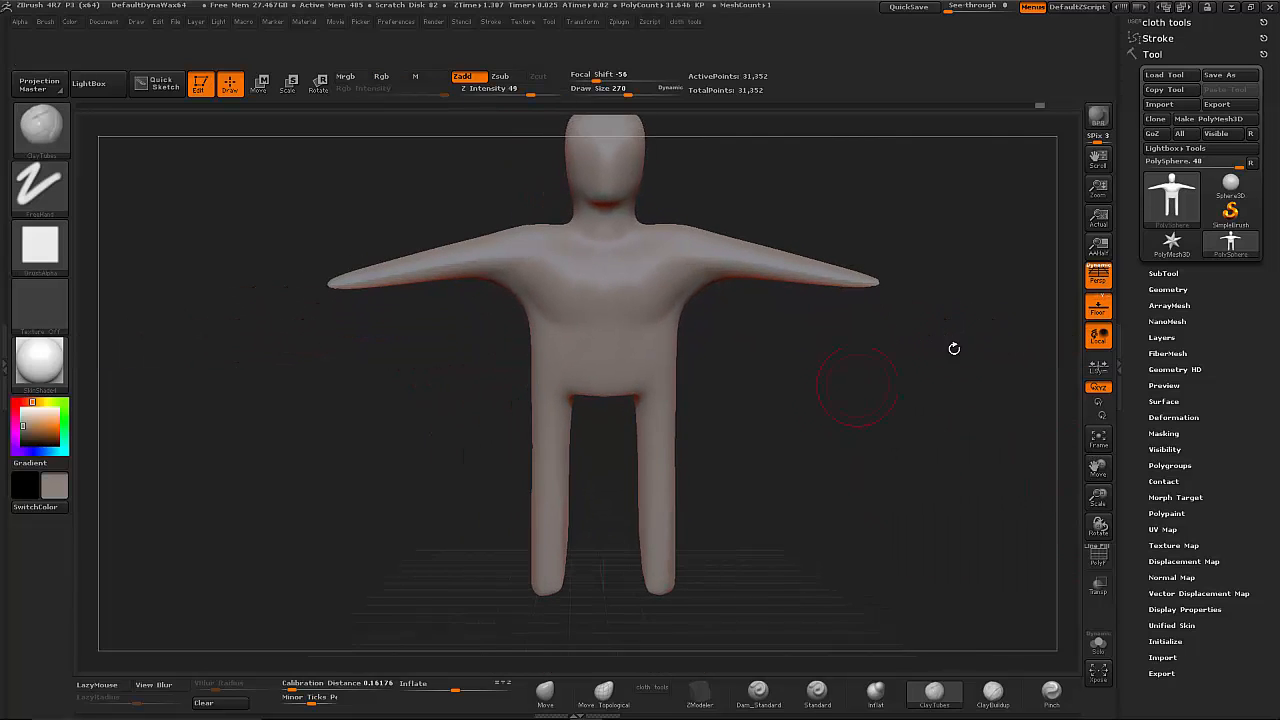
{"action": "left_click", "coordinate": [1168, 289]}
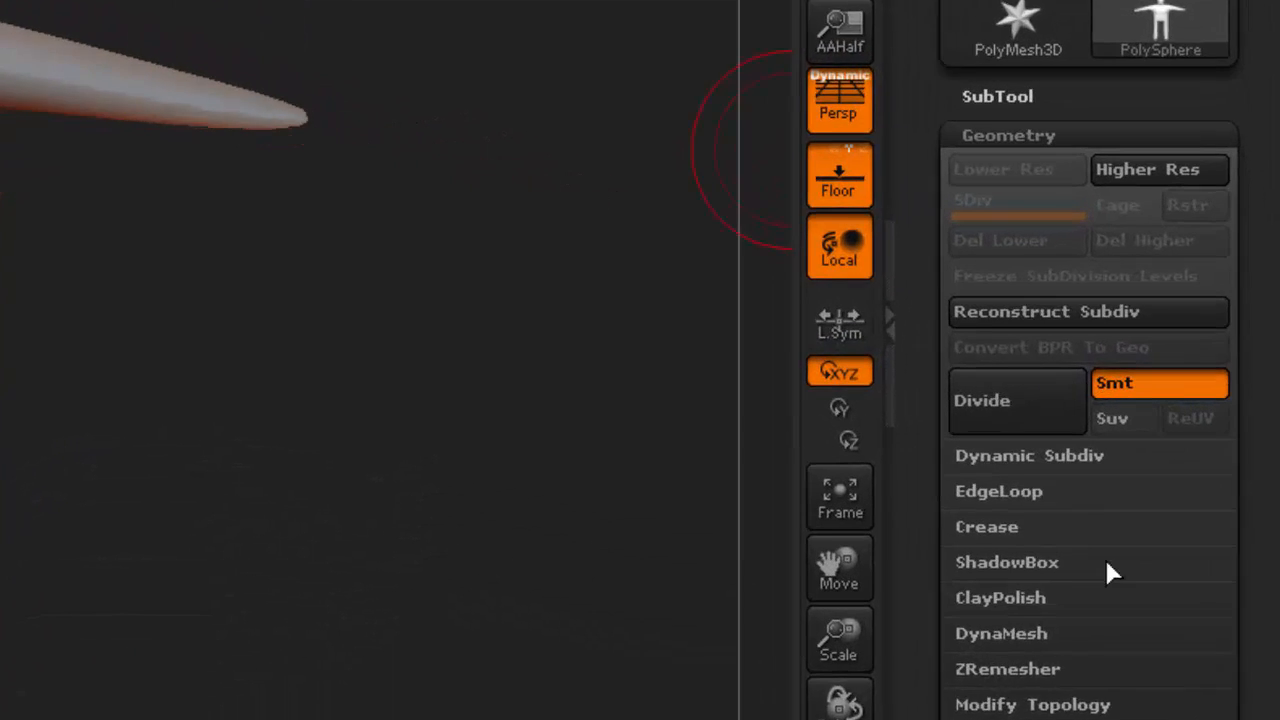
{"action": "left_click", "coordinate": [935, 693]}
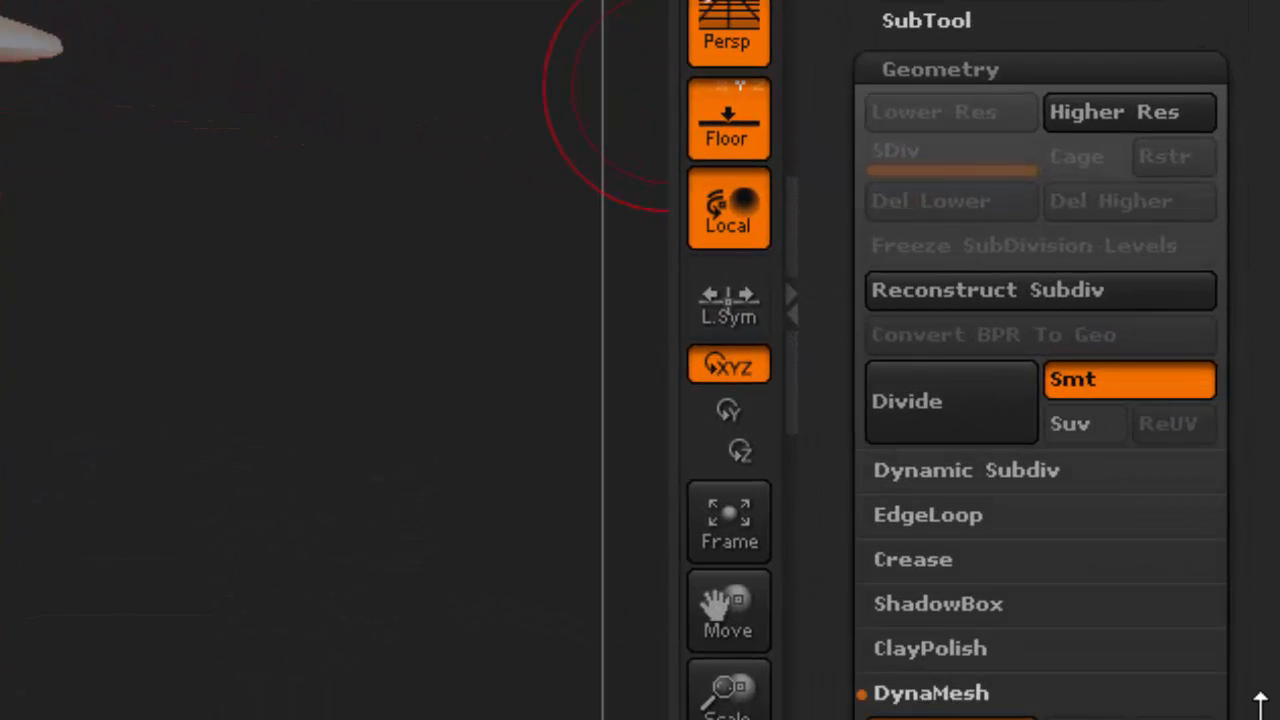
{"action": "left_click_drag", "start_coordinate": [1258, 706], "coordinate": [1262, 460]}
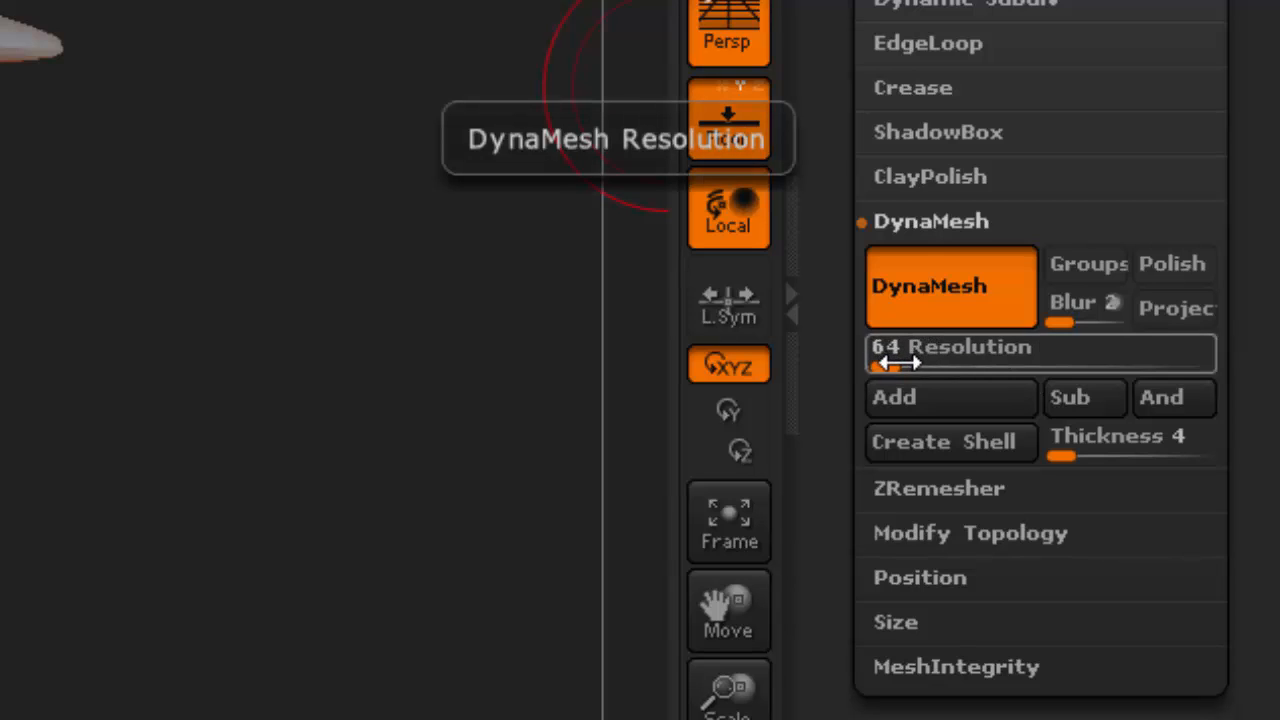
{"action": "left_click_drag", "start_coordinate": [897, 363], "coordinate": [760, 458]}
{"action": "key", "text": "shift"}
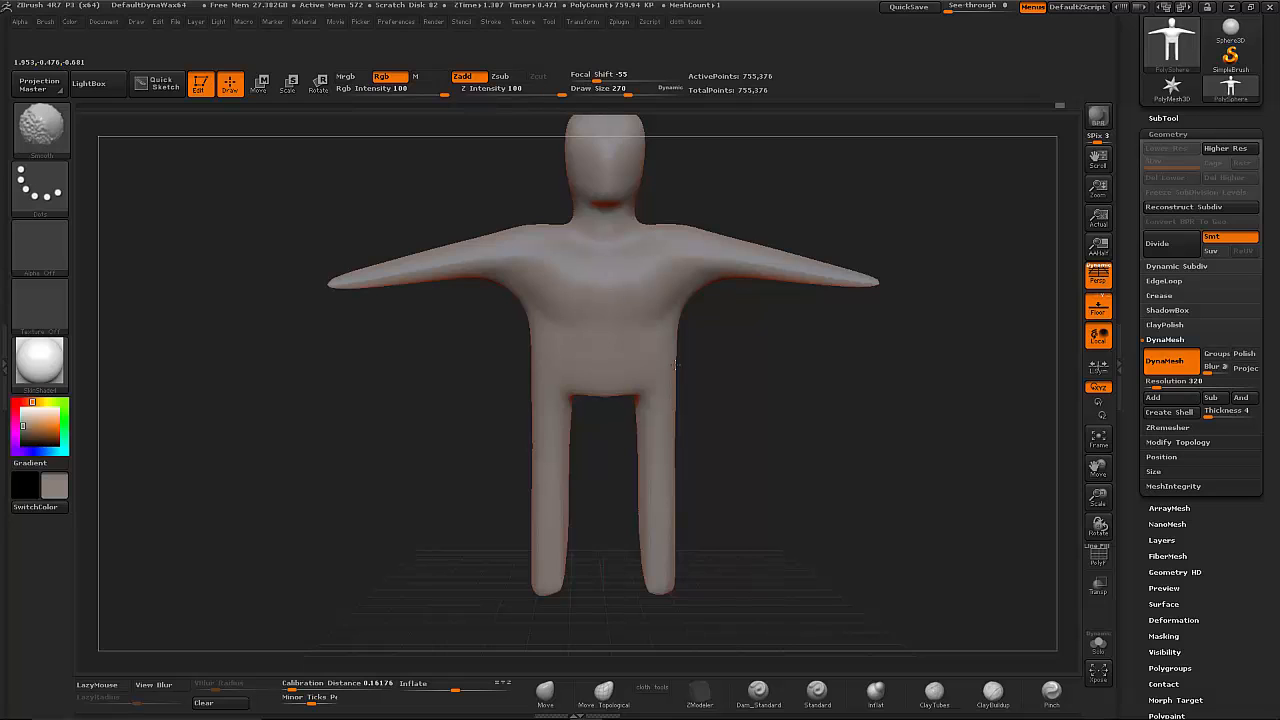
- Show the polyframe to examine the figure's mesh density, then hide it again
{"action": "left_click", "coordinate": [1100, 555]}
{"action": "left_click_drag", "start_coordinate": [1098, 494], "coordinate": [1064, 496]}
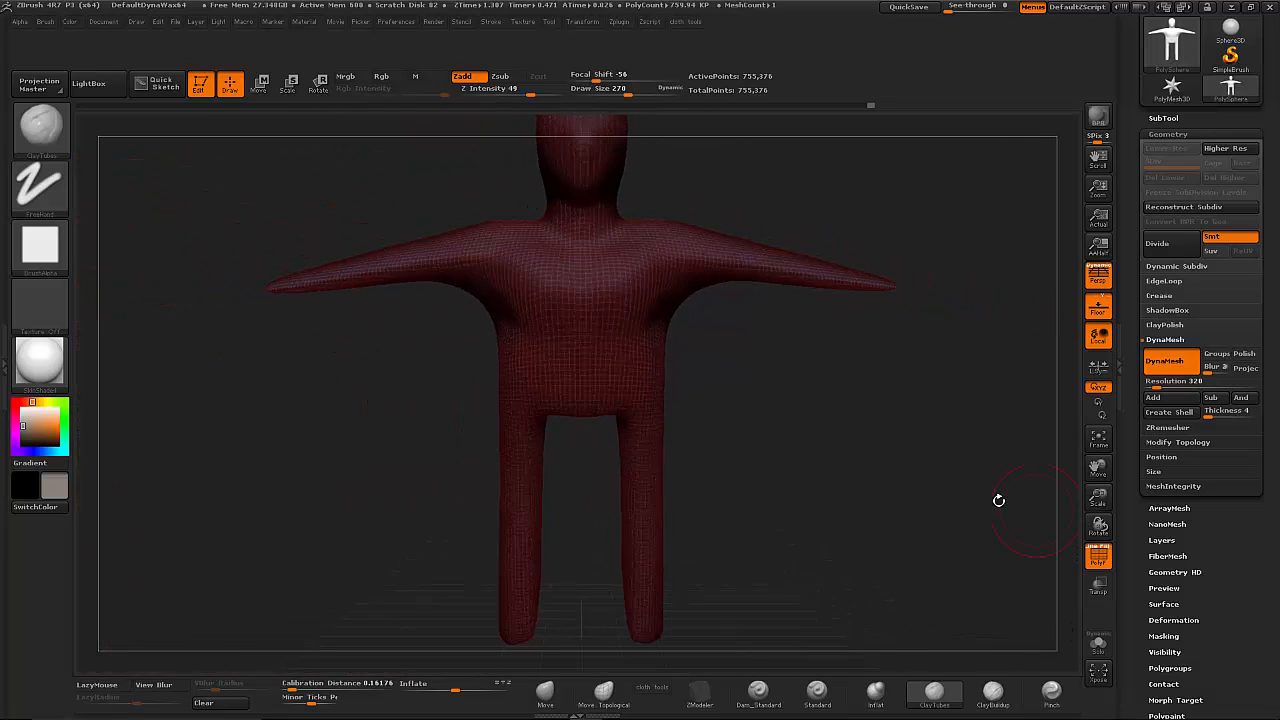
{"action": "mouse_move", "coordinate": [824, 445]}
{"action": "left_mouse_down", "text": "alt"}
{"action": "mouse_move", "coordinate": [815, 483]}
{"action": "mouse_move", "coordinate": [774, 440]}
{"action": "mouse_move", "coordinate": [864, 446]}
{"action": "mouse_move", "coordinate": [843, 462]}
{"action": "left_mouse_up", "text": "alt"}
{"action": "left_click", "coordinate": [1098, 555]}
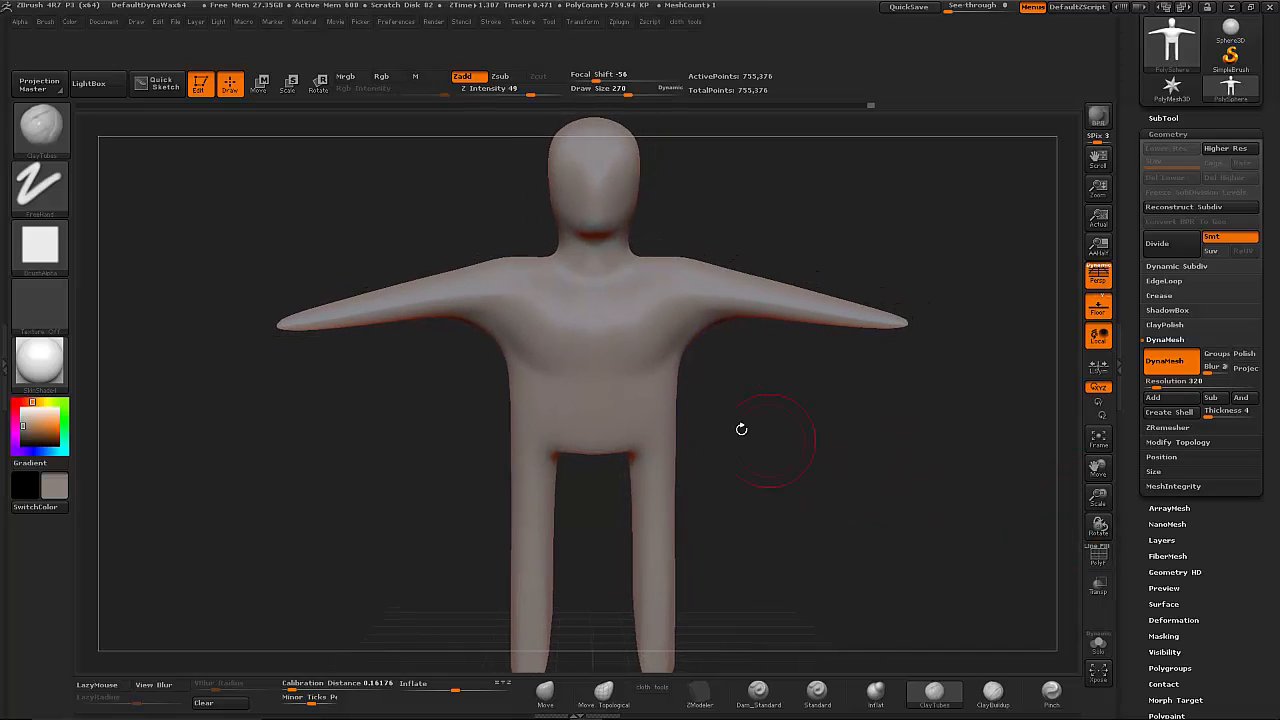
- Sculpt pectoral volume on the chest with ClayTubes at draw size 270 and smooth the strokes
{"action": "mouse_move", "coordinate": [651, 302]}
{"action": "left_mouse_down"}
{"action": "mouse_move", "coordinate": [621, 324]}
{"action": "mouse_move", "coordinate": [676, 342]}
{"action": "mouse_move", "coordinate": [672, 326]}
{"action": "left_mouse_up"}
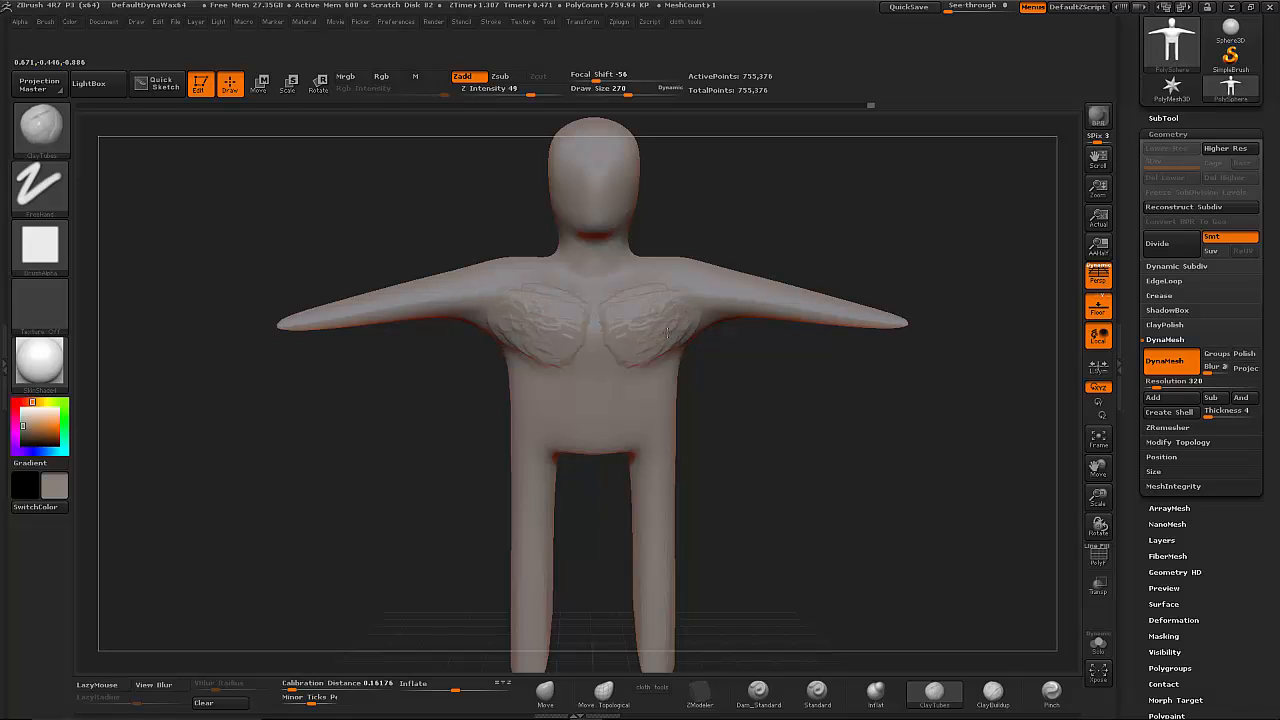
{"action": "key", "text": "shift"}
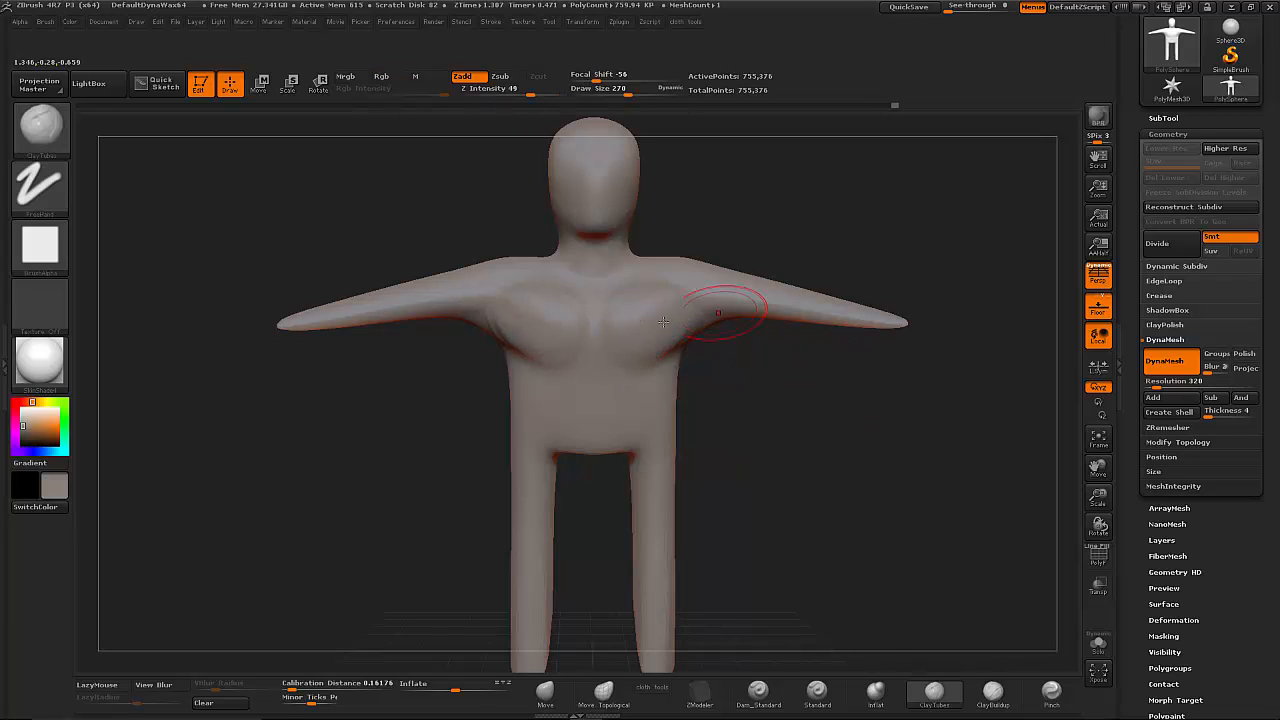
{"action": "left_click_drag", "start_coordinate": [821, 451], "coordinate": [746, 366]}
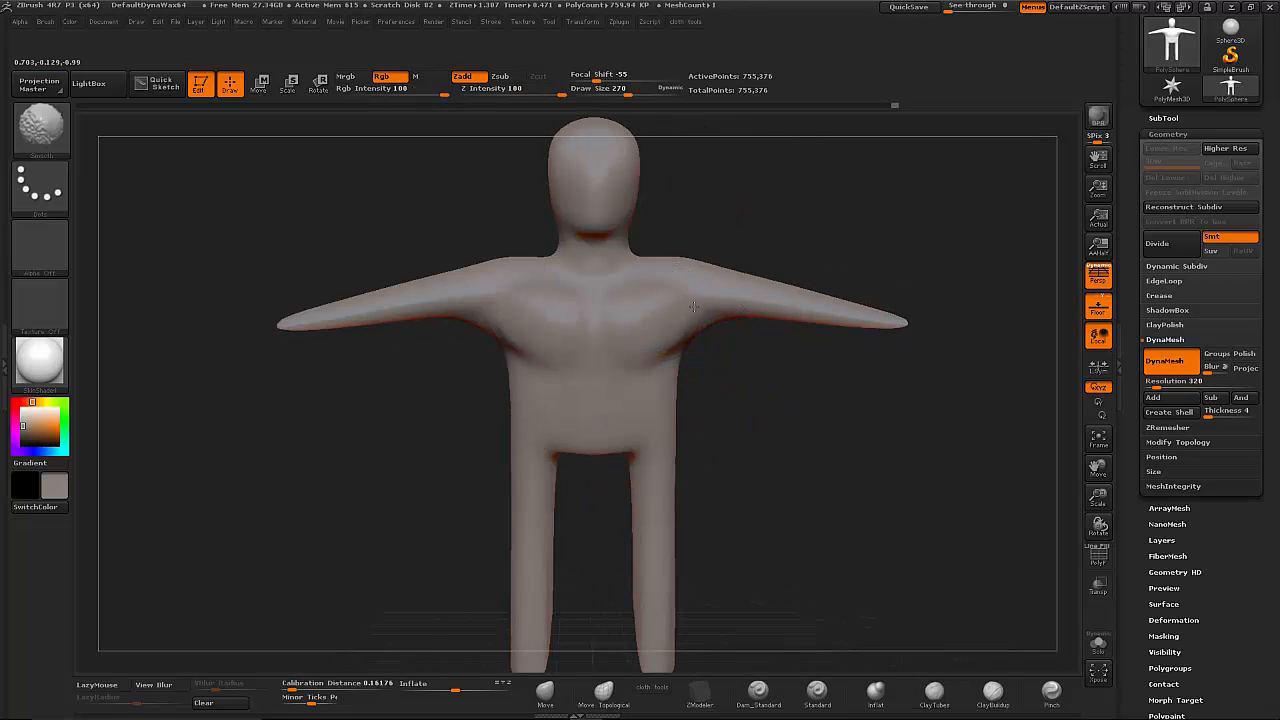
- Turn off DynaMesh for the figure
{"action": "left_click", "coordinate": [1175, 367]}
{"action": "left_click_drag", "start_coordinate": [839, 447], "coordinate": [886, 463]}
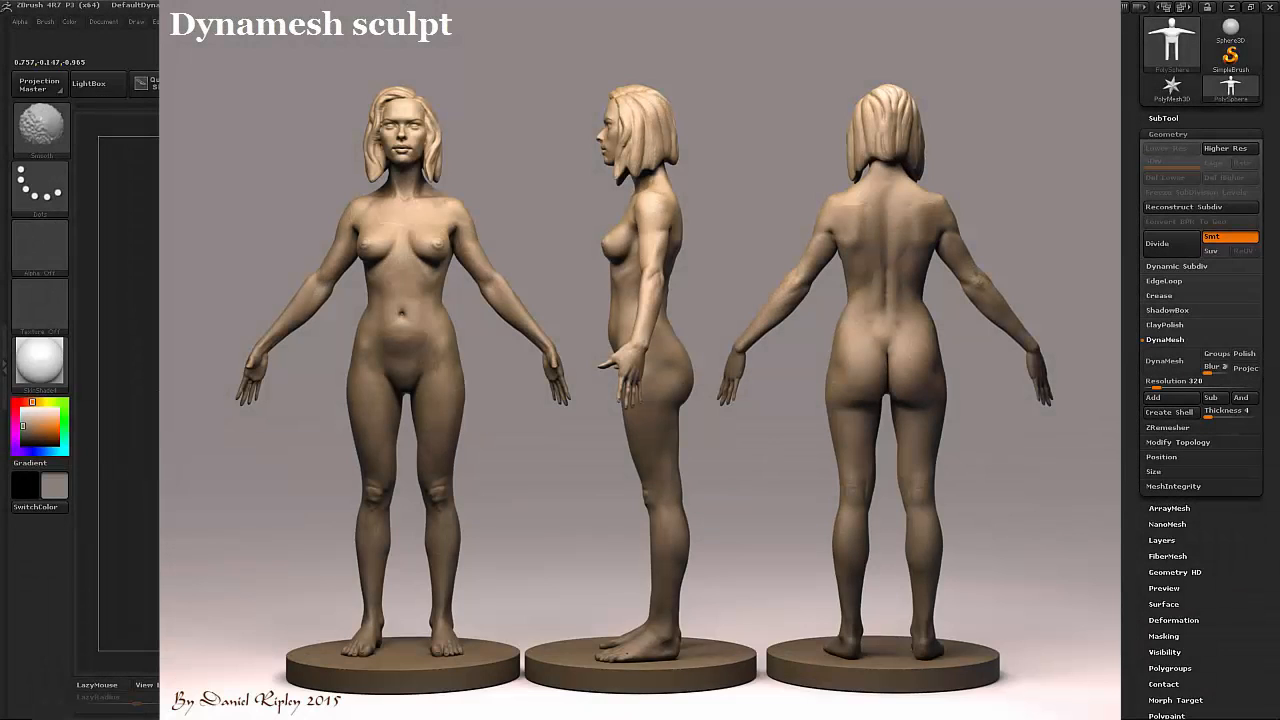
{"action": "key", "text": "shift"}
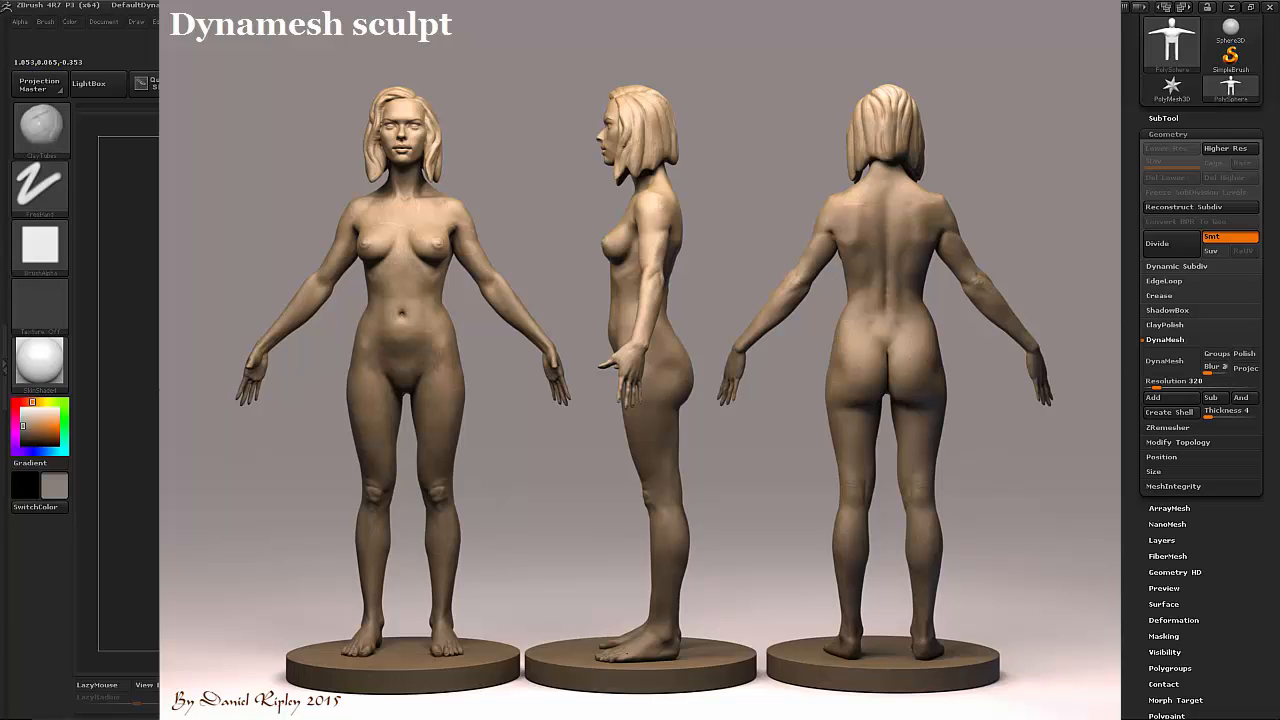
{"action": "left_click_drag", "start_coordinate": [1234, 550], "coordinate": [1226, 558]}
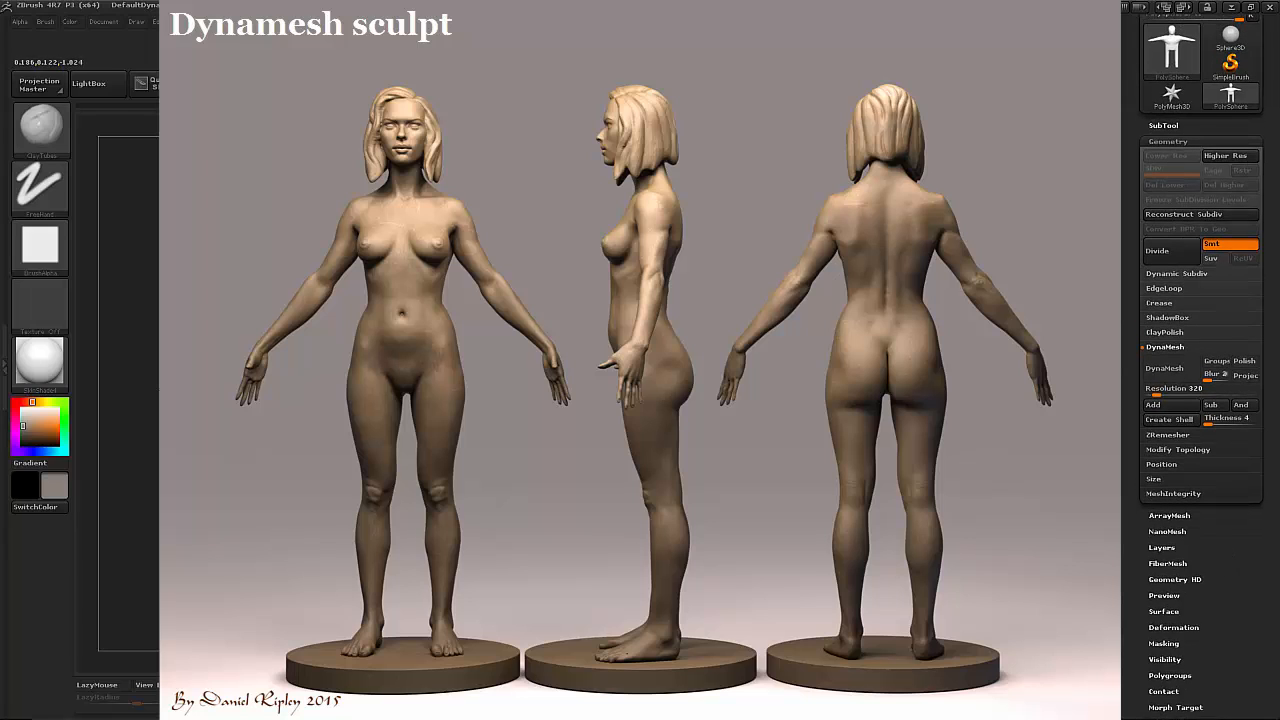